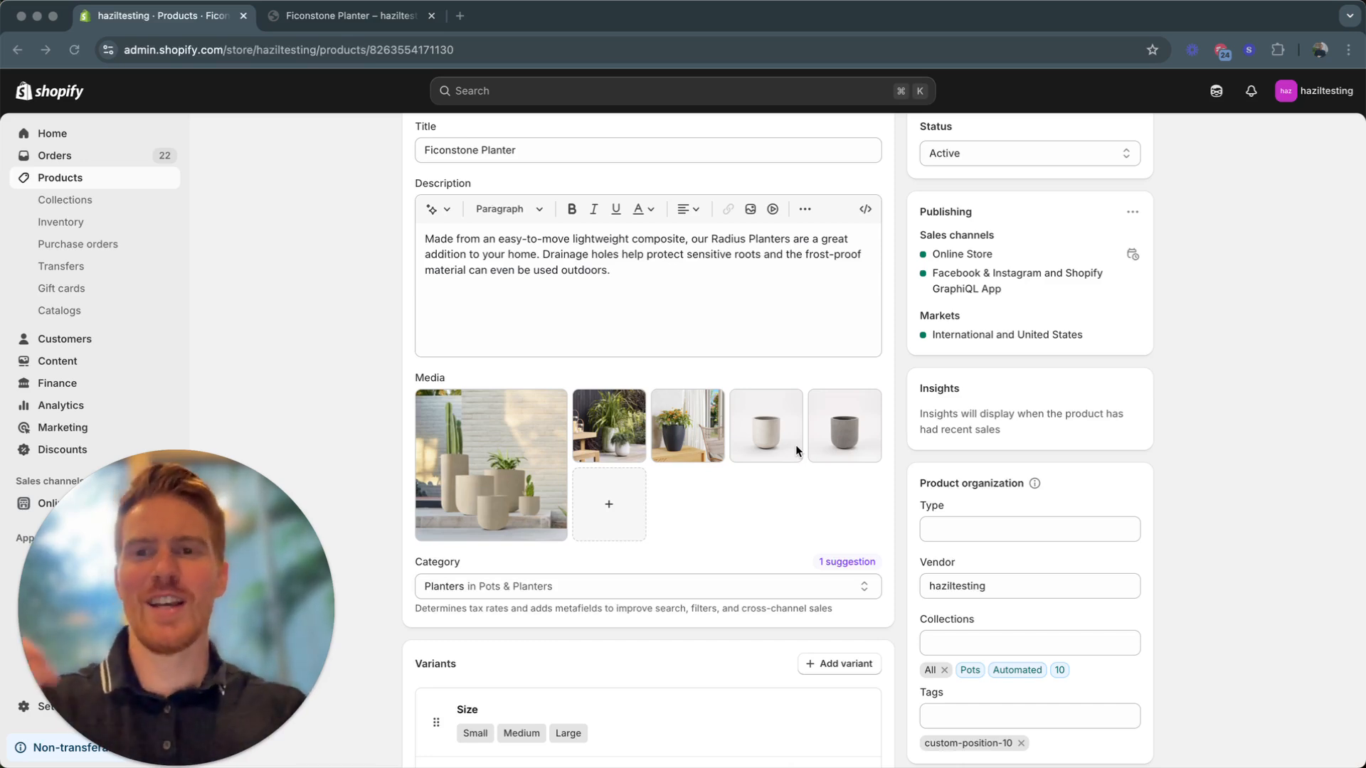
Step: Open the Ficonstone Planter storefront preview and switch its color option to Gray and back to White
{"action": "scroll", "coordinate": [797, 450], "scroll_direction": "up", "scroll_amount": 2}
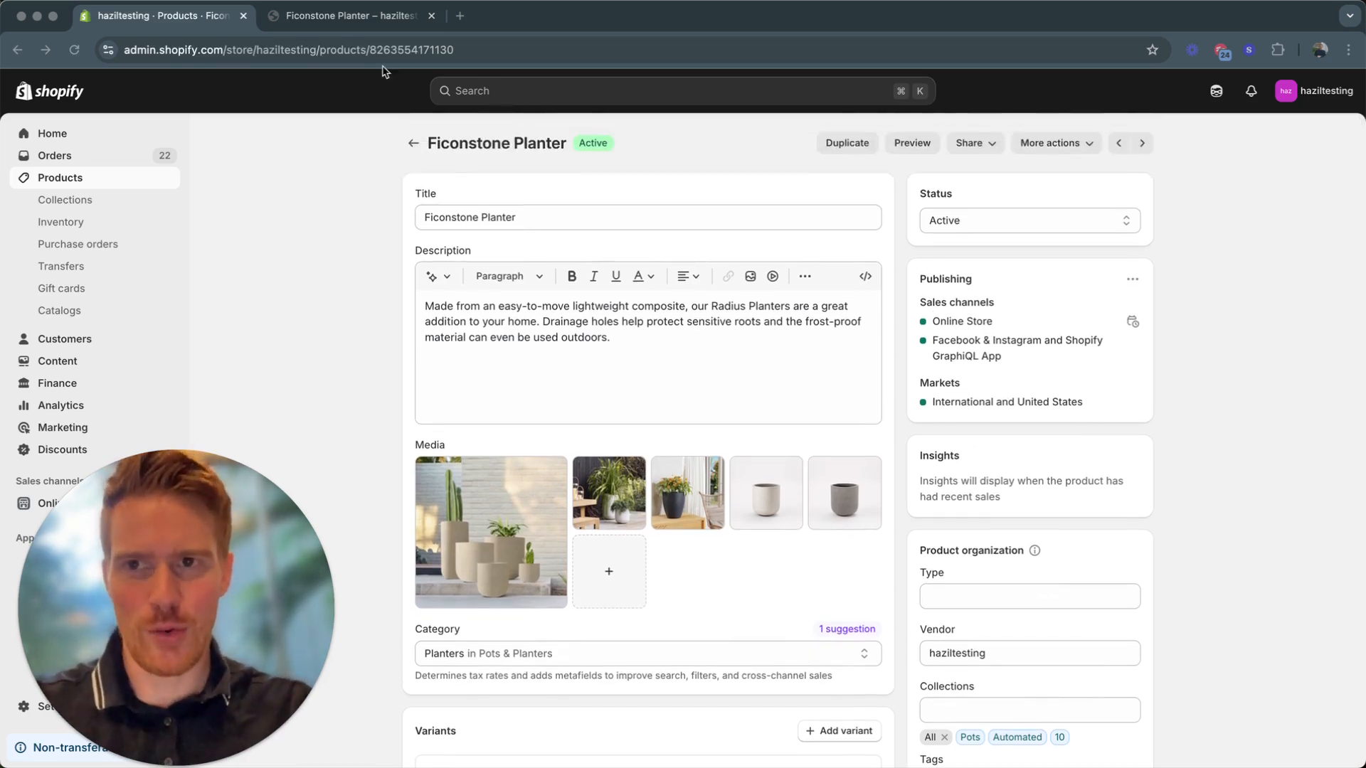
{"action": "left_click", "coordinate": [323, 4]}
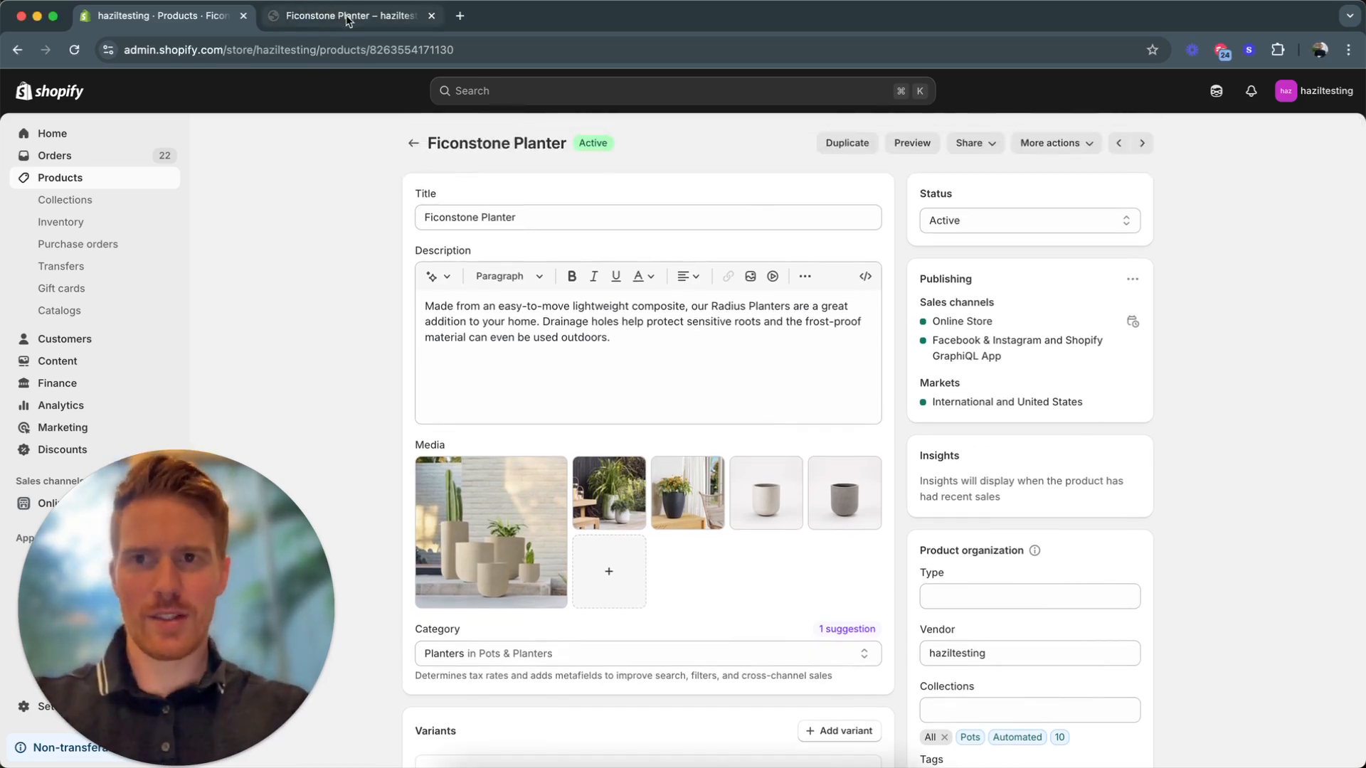
{"action": "left_click", "coordinate": [348, 20]}
{"action": "scroll", "coordinate": [711, 374], "scroll_direction": "down", "scroll_amount": 3}
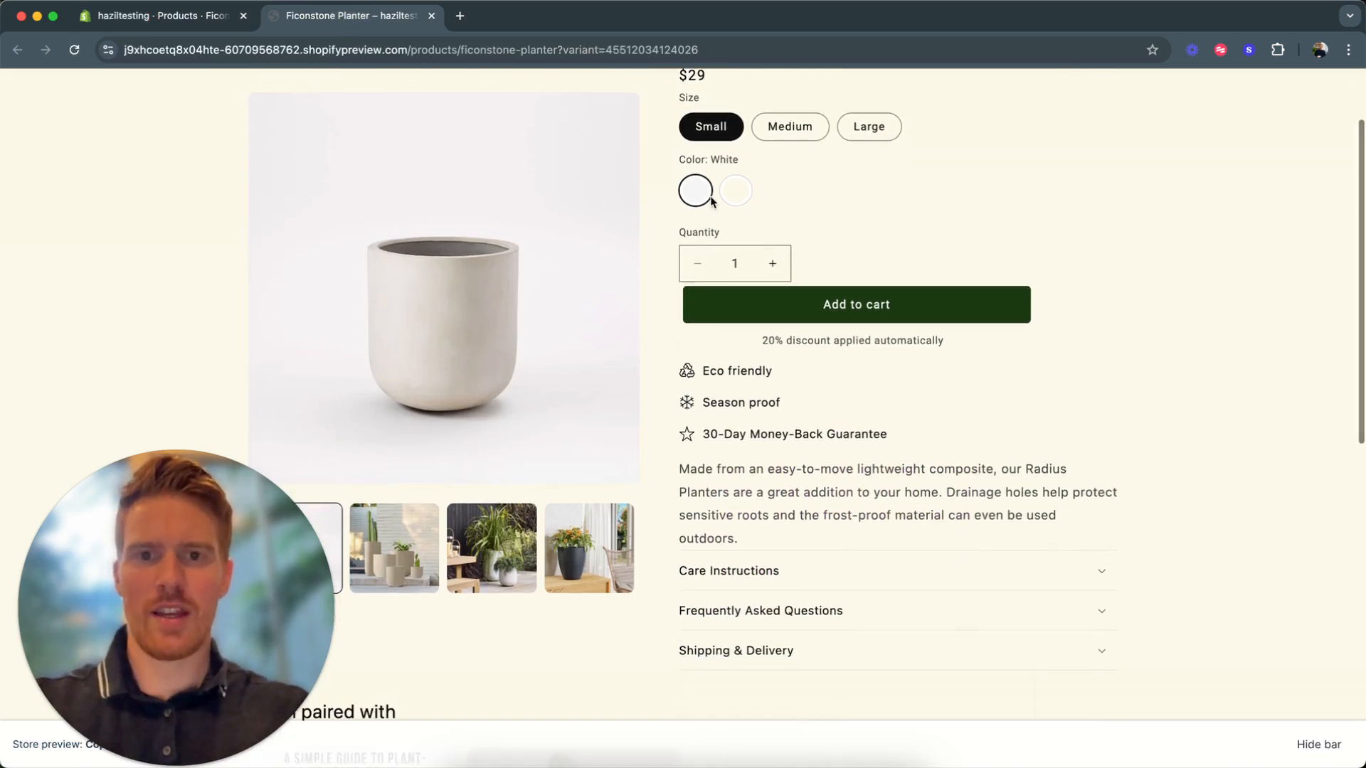
{"action": "scroll", "coordinate": [694, 421], "scroll_direction": "down", "scroll_amount": 3}
{"action": "left_click", "coordinate": [735, 102]}
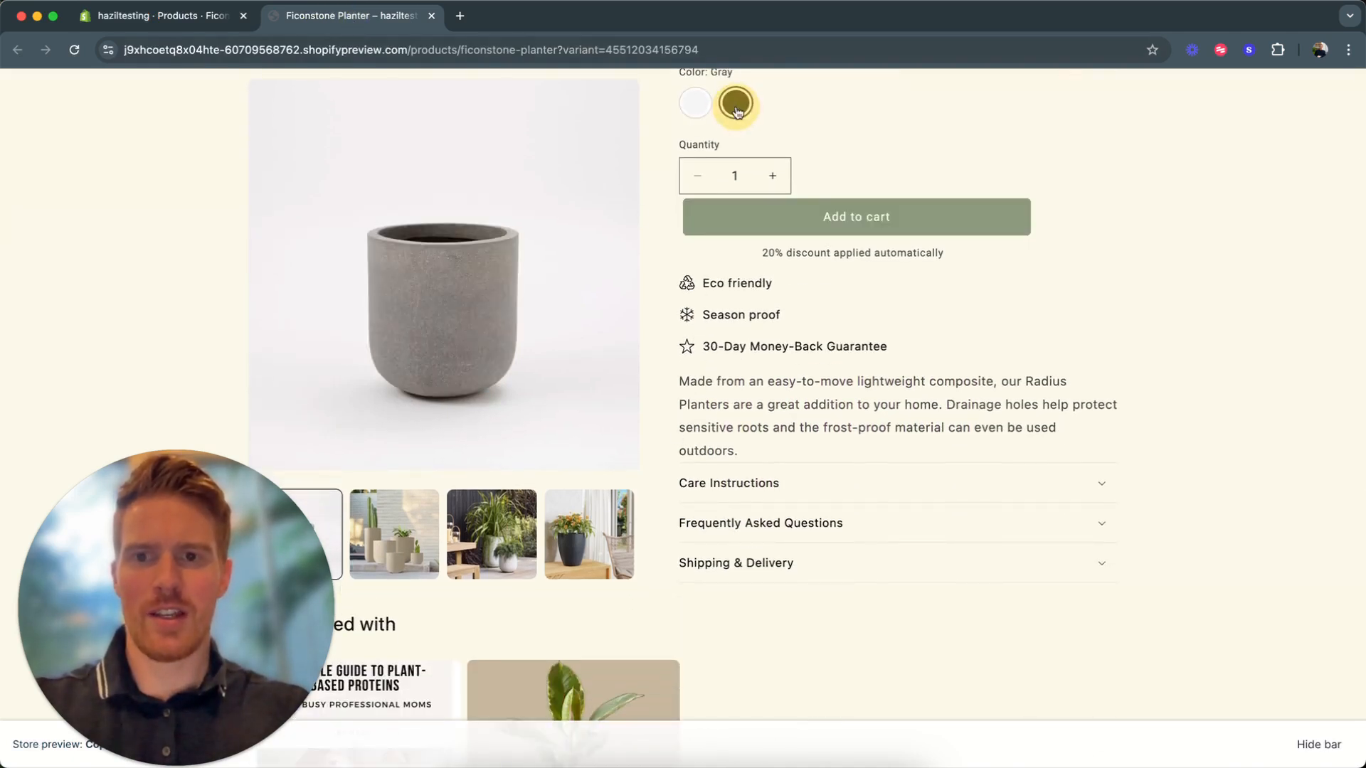
{"action": "left_click", "coordinate": [695, 102]}
{"action": "scroll", "coordinate": [583, 366], "scroll_direction": "down", "scroll_amount": 1}
{"action": "scroll", "coordinate": [541, 352], "scroll_direction": "down", "scroll_amount": 2}
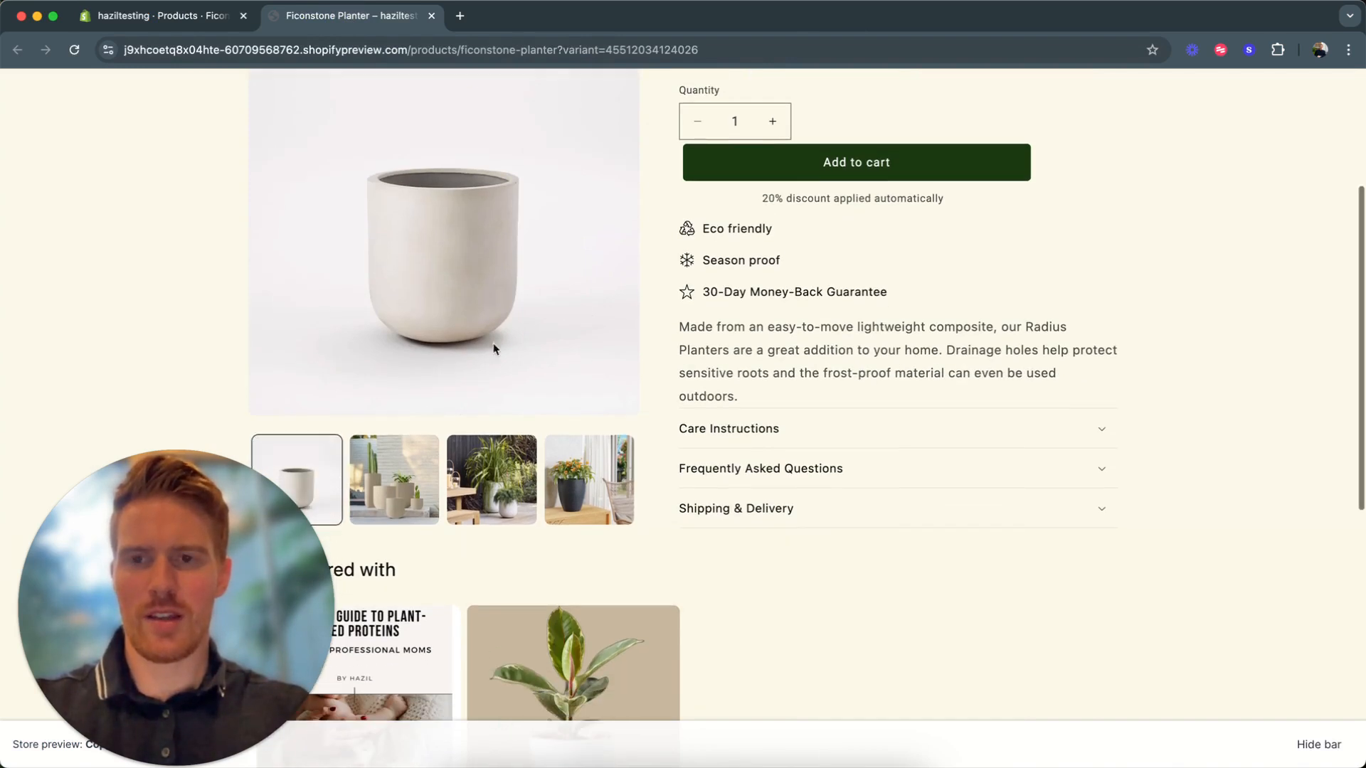
Step: Examine the benefits list and the Care Instructions, Frequently Asked Questions and Shipping & Delivery sections of the storefront product page
{"action": "scroll", "coordinate": [552, 259], "scroll_direction": "up", "scroll_amount": 3}
{"action": "left_click_drag", "start_coordinate": [800, 393], "coordinate": [657, 294]}
{"action": "scroll", "coordinate": [899, 395], "scroll_direction": "up", "scroll_amount": 1}
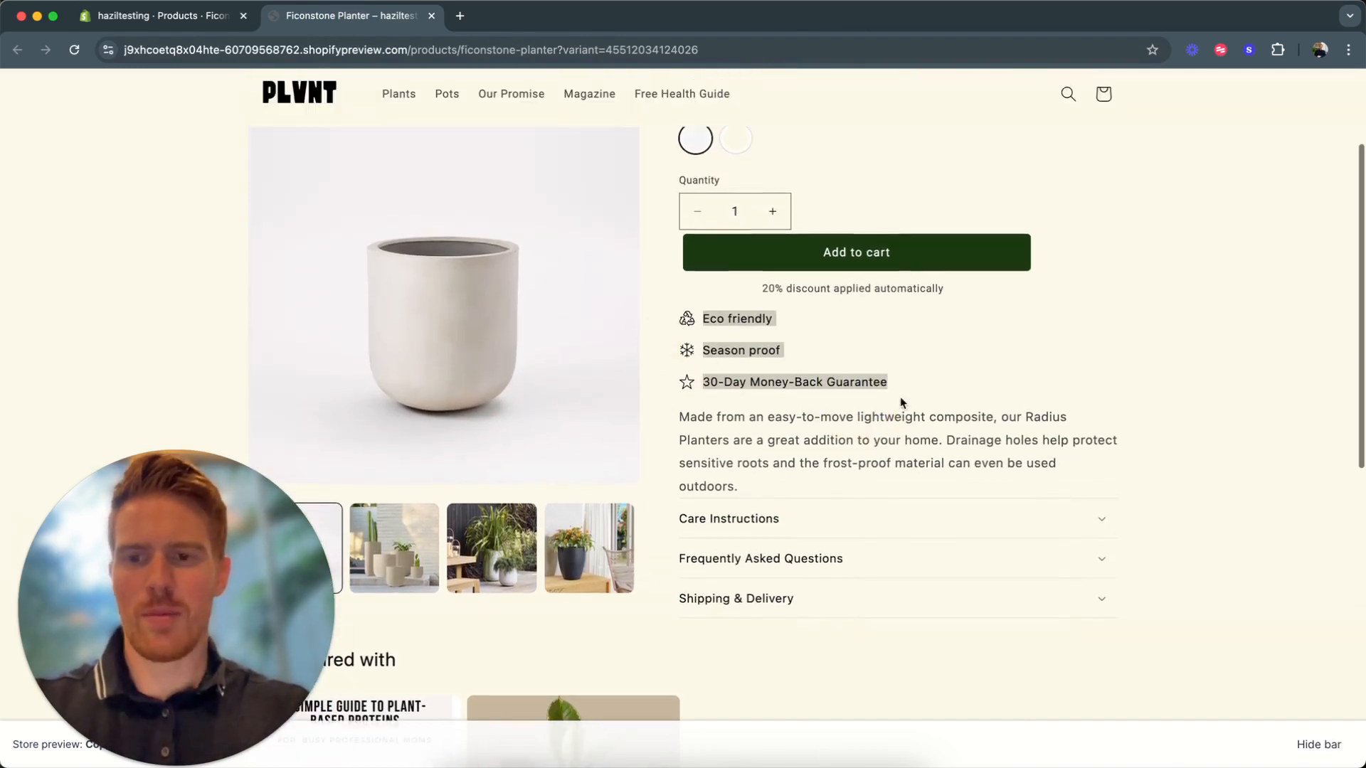
{"action": "left_click", "coordinate": [775, 526]}
{"action": "left_click", "coordinate": [776, 525]}
{"action": "double_click", "coordinate": [780, 564]}
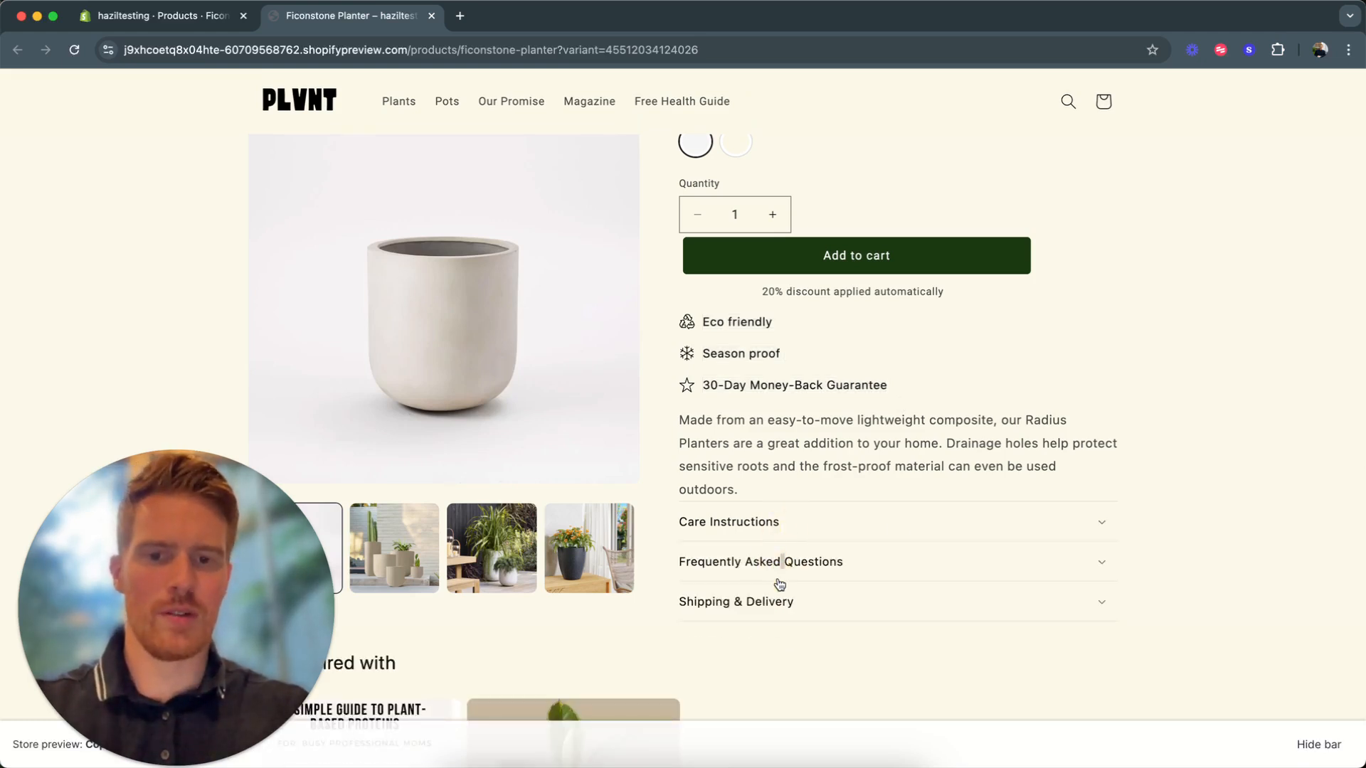
{"action": "double_click", "coordinate": [782, 603]}
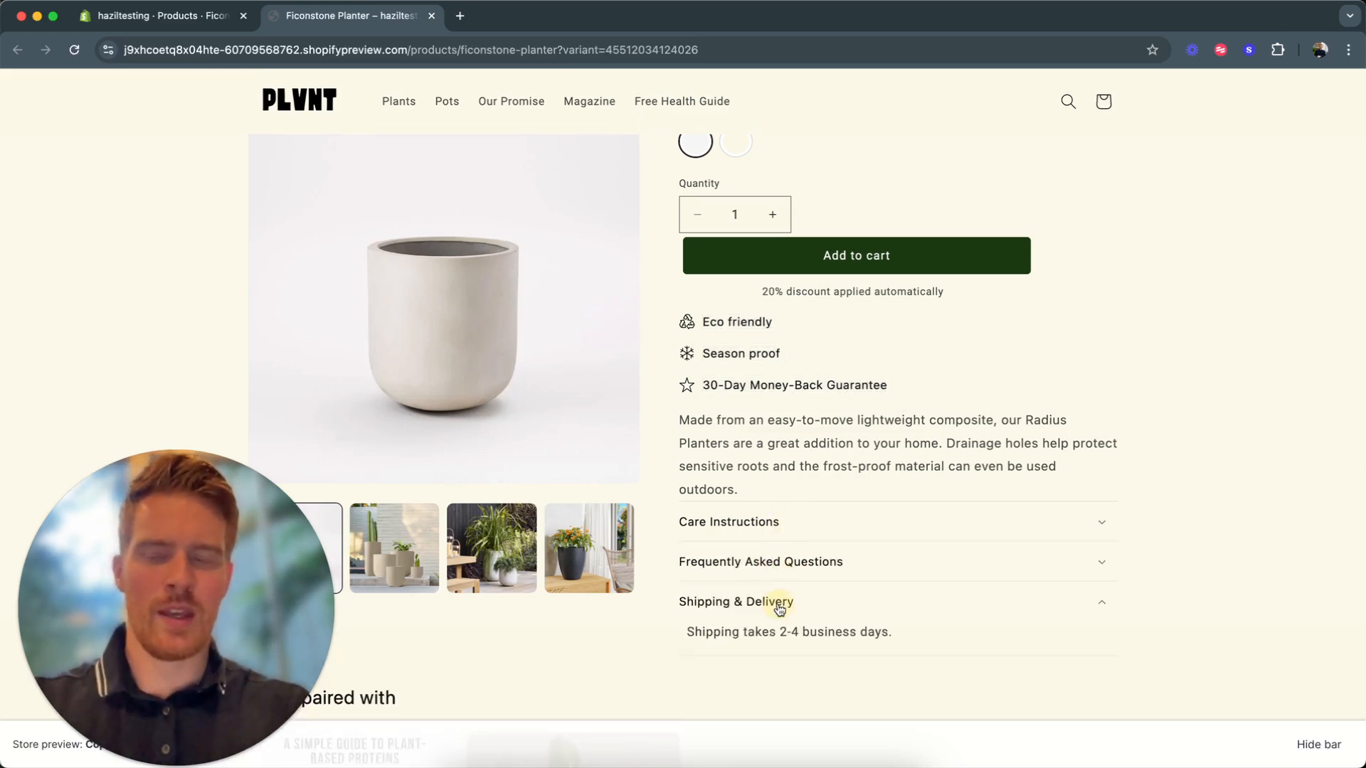
Step: Return to the Ficonstone Planter product in the Shopify admin and review its title and description
{"action": "left_click", "coordinate": [150, 21]}
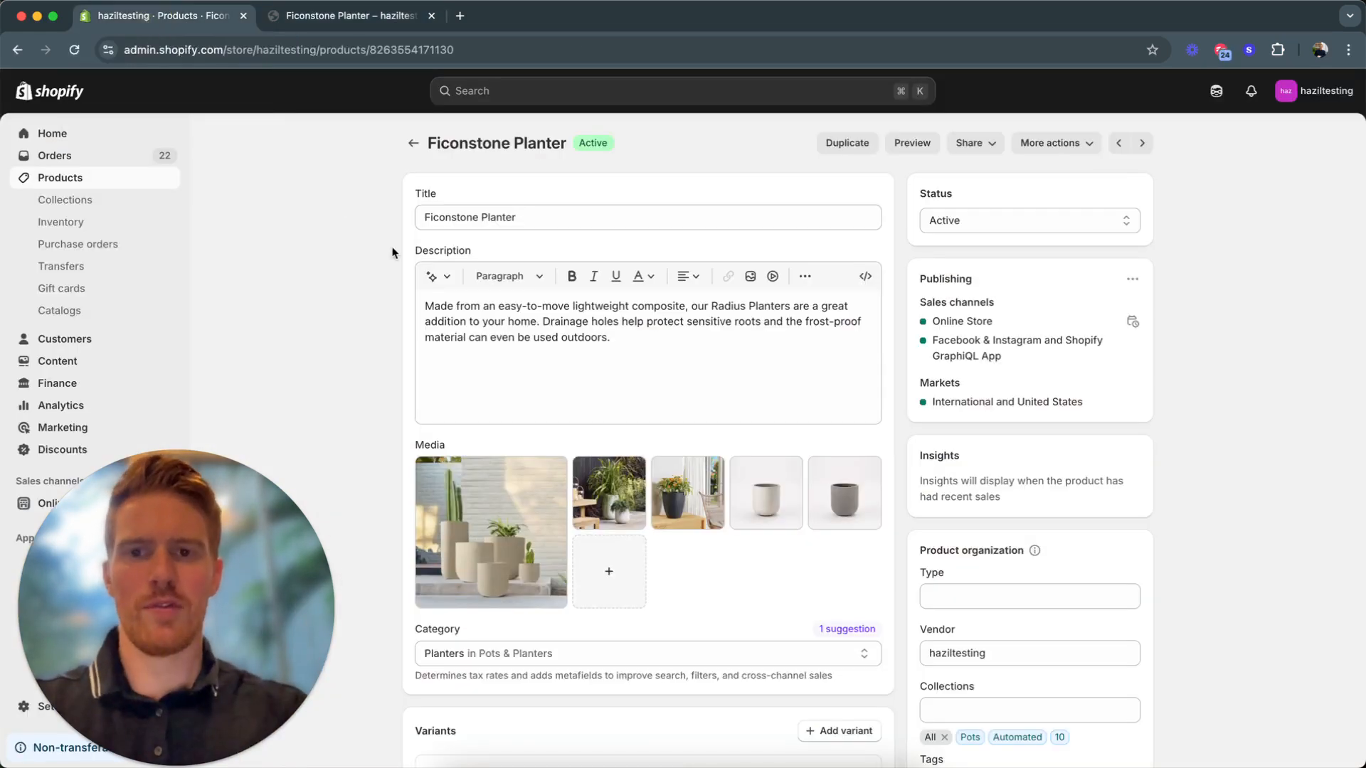
{"action": "scroll", "coordinate": [392, 252], "scroll_direction": "down", "scroll_amount": 1}
{"action": "scroll", "coordinate": [392, 253], "scroll_direction": "up", "scroll_amount": 1}
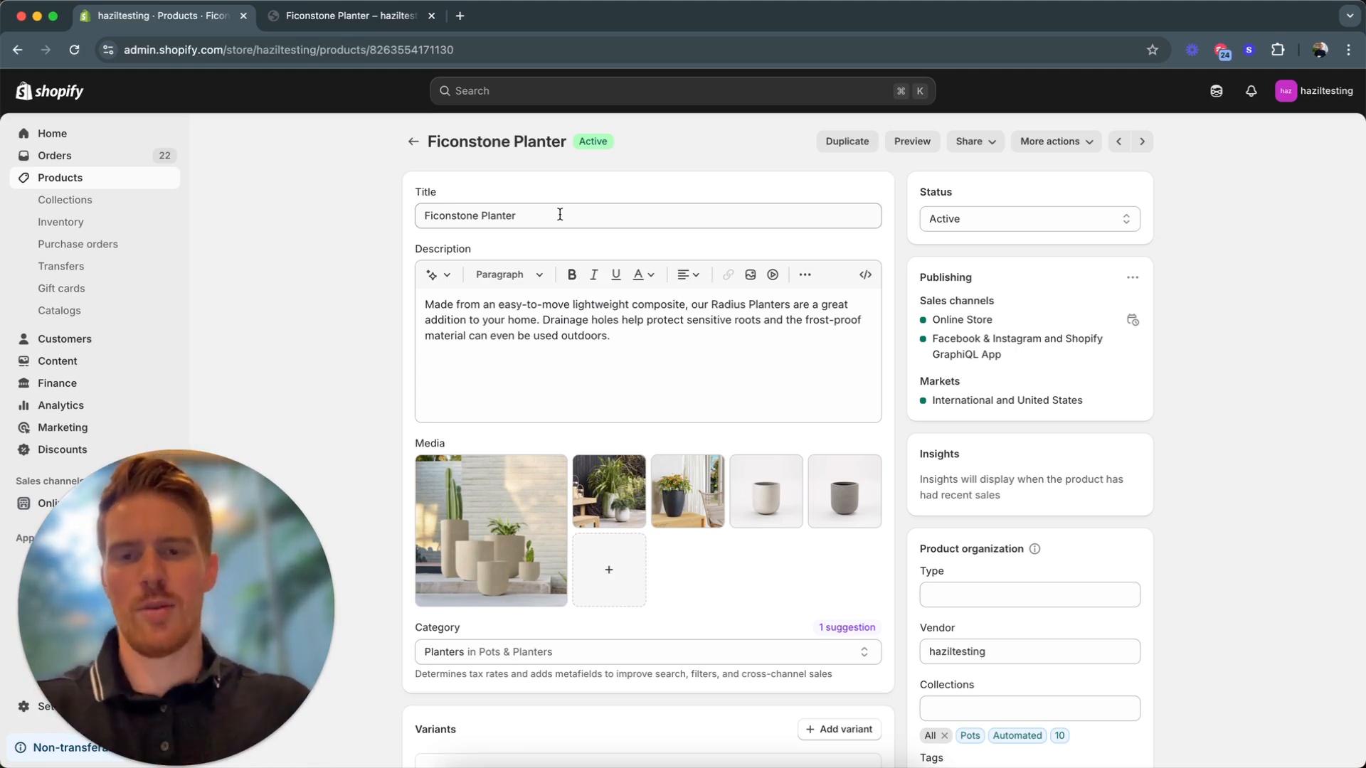
{"action": "scroll", "coordinate": [497, 377], "scroll_direction": "down", "scroll_amount": 1}
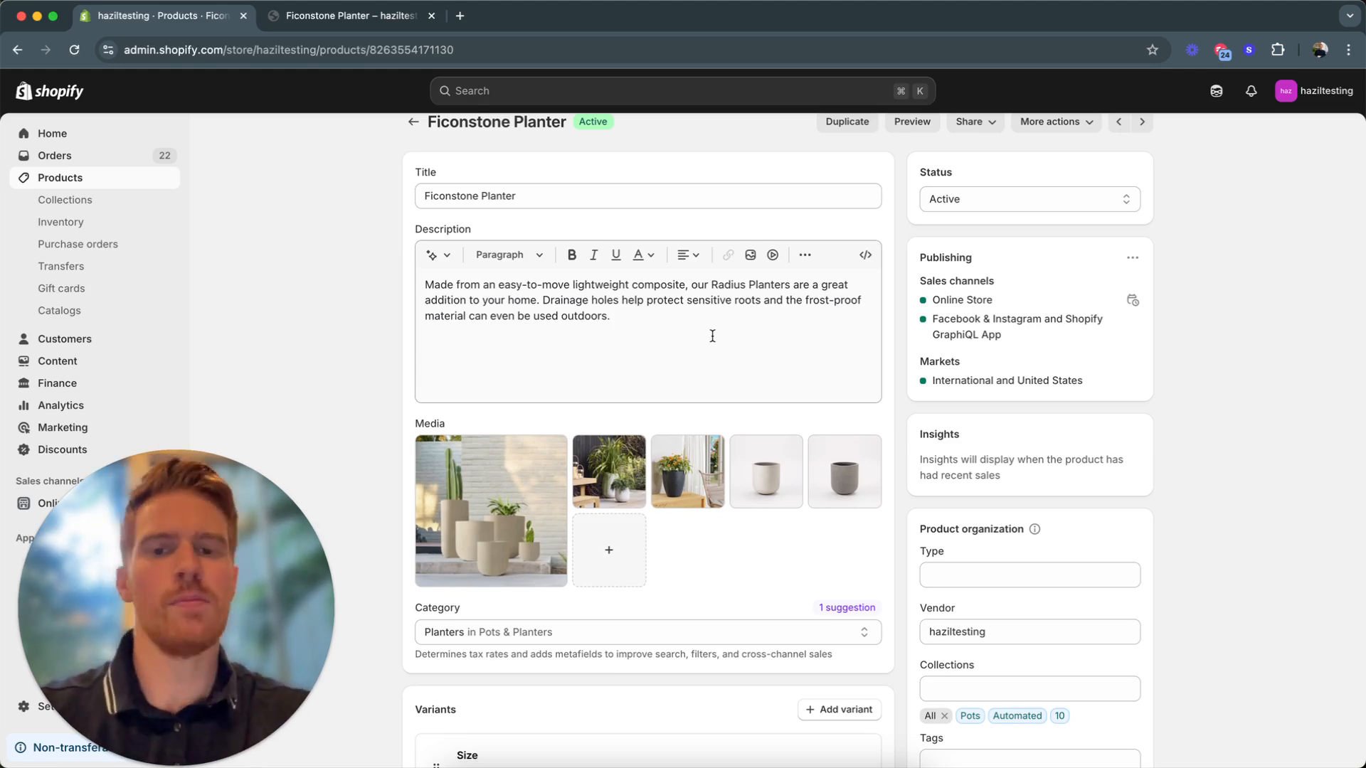
Step: Try adding the line "Extra sturdy - so it withstands all the seasons" at the end of the product description
{"action": "left_click", "coordinate": [655, 315]}
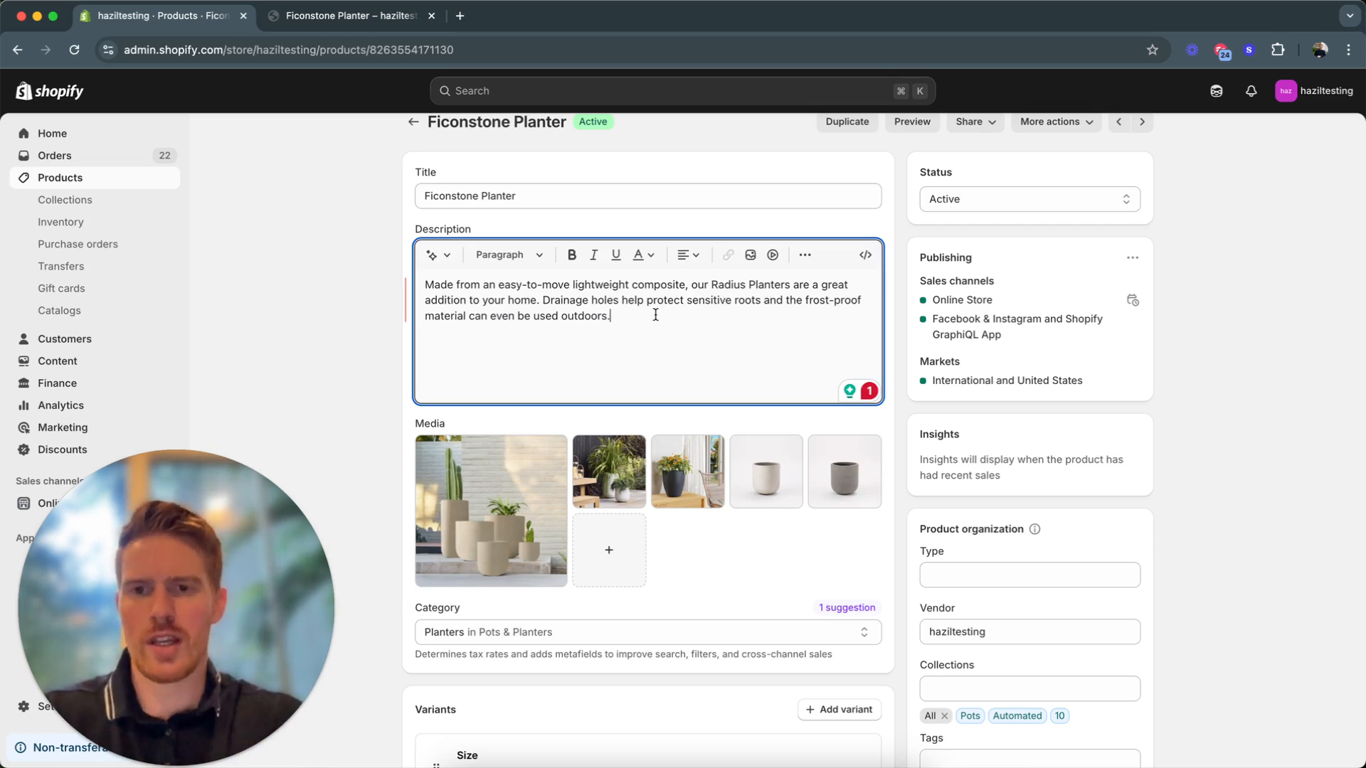
{"action": "key", "text": "Return"}
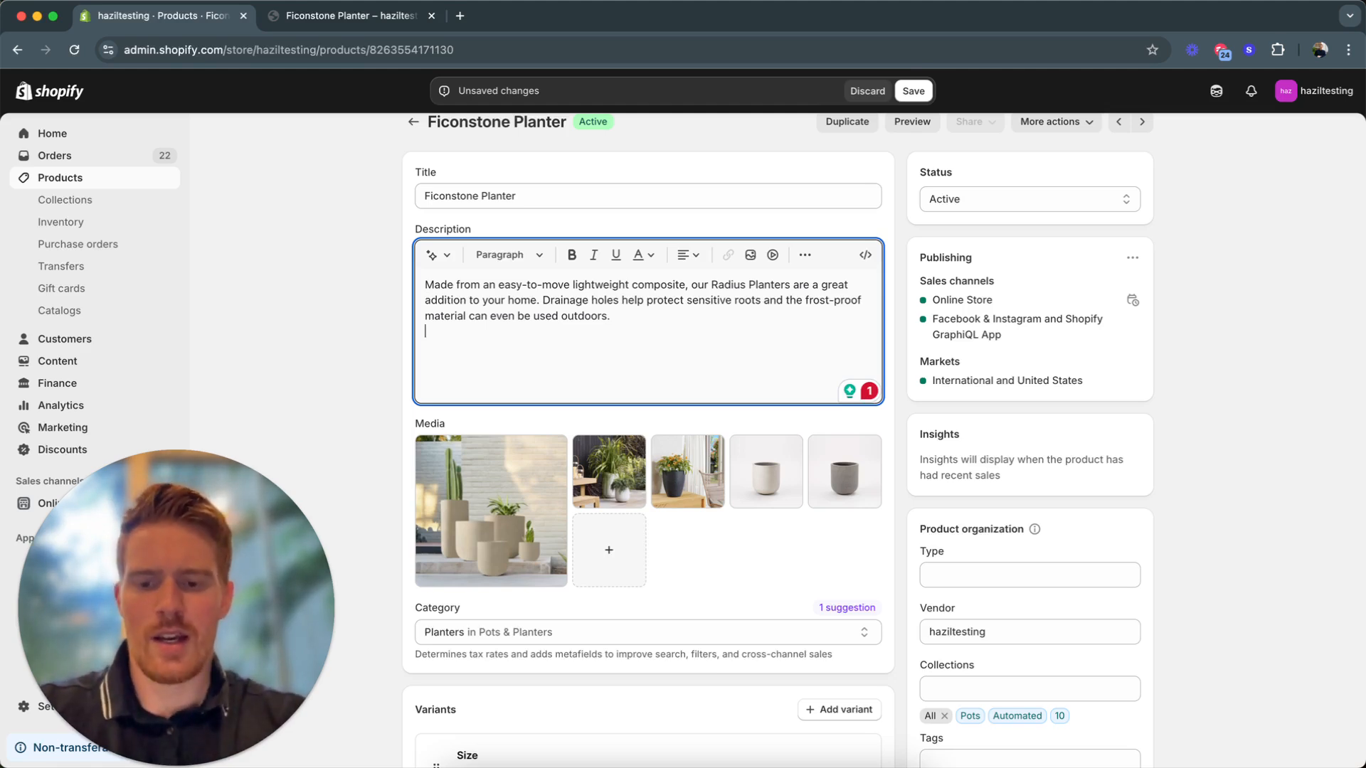
{"action": "type", "text": "Extra stur"}
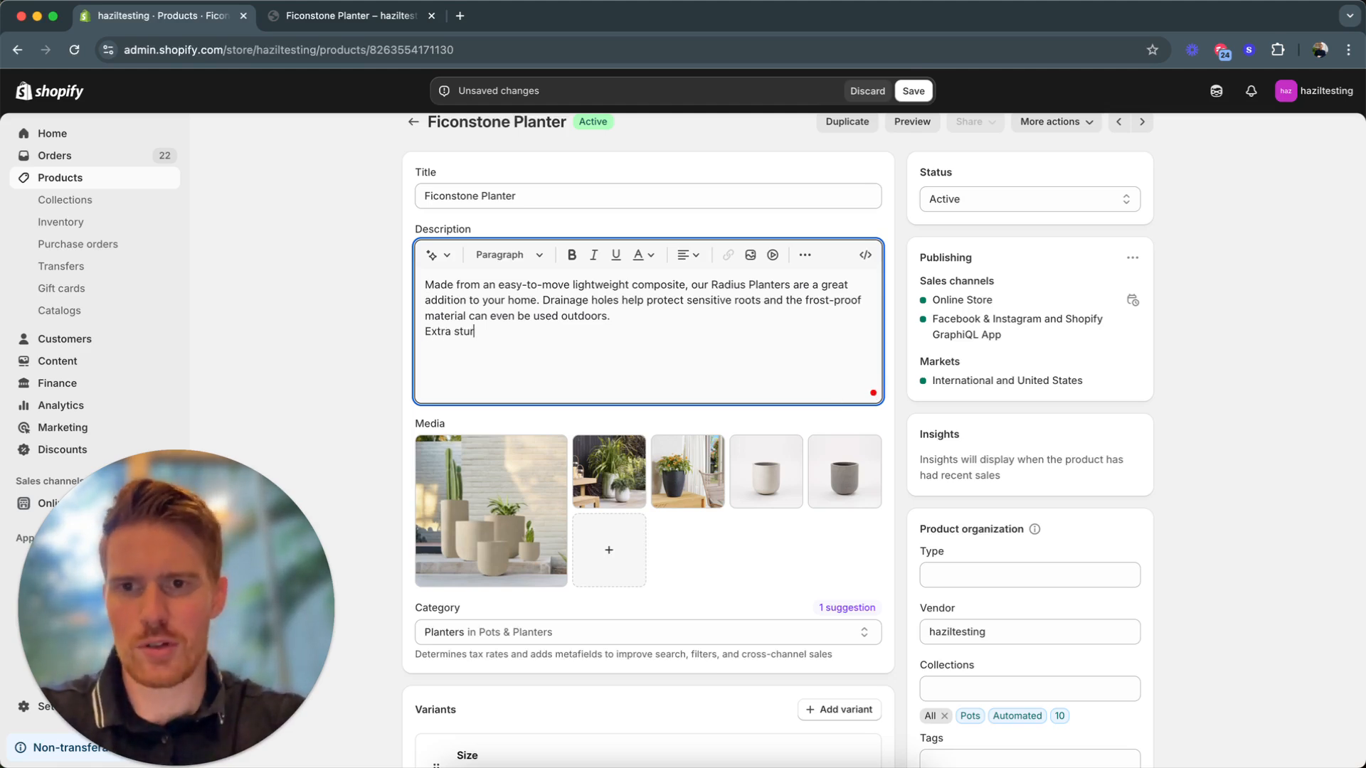
{"action": "type", "text": "dy - so it "}
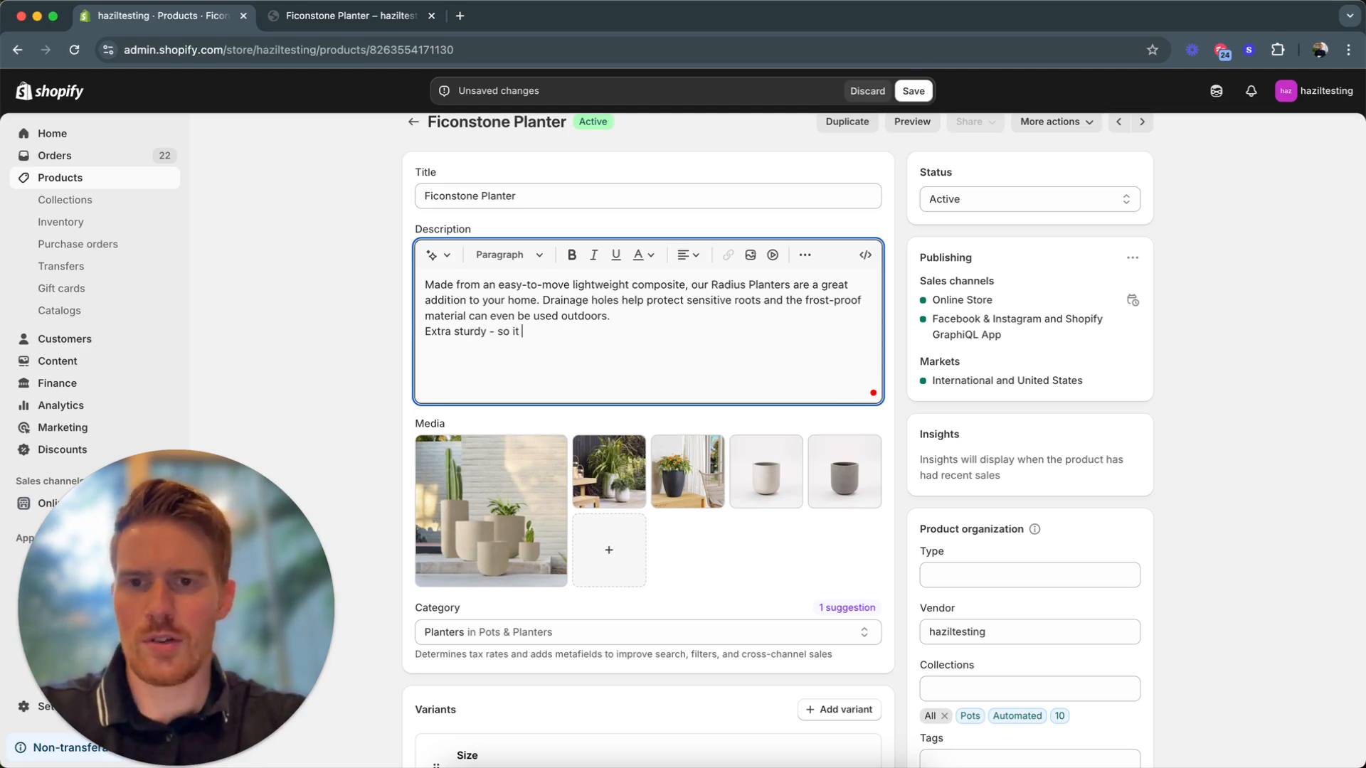
{"action": "type", "text": "withstand"}
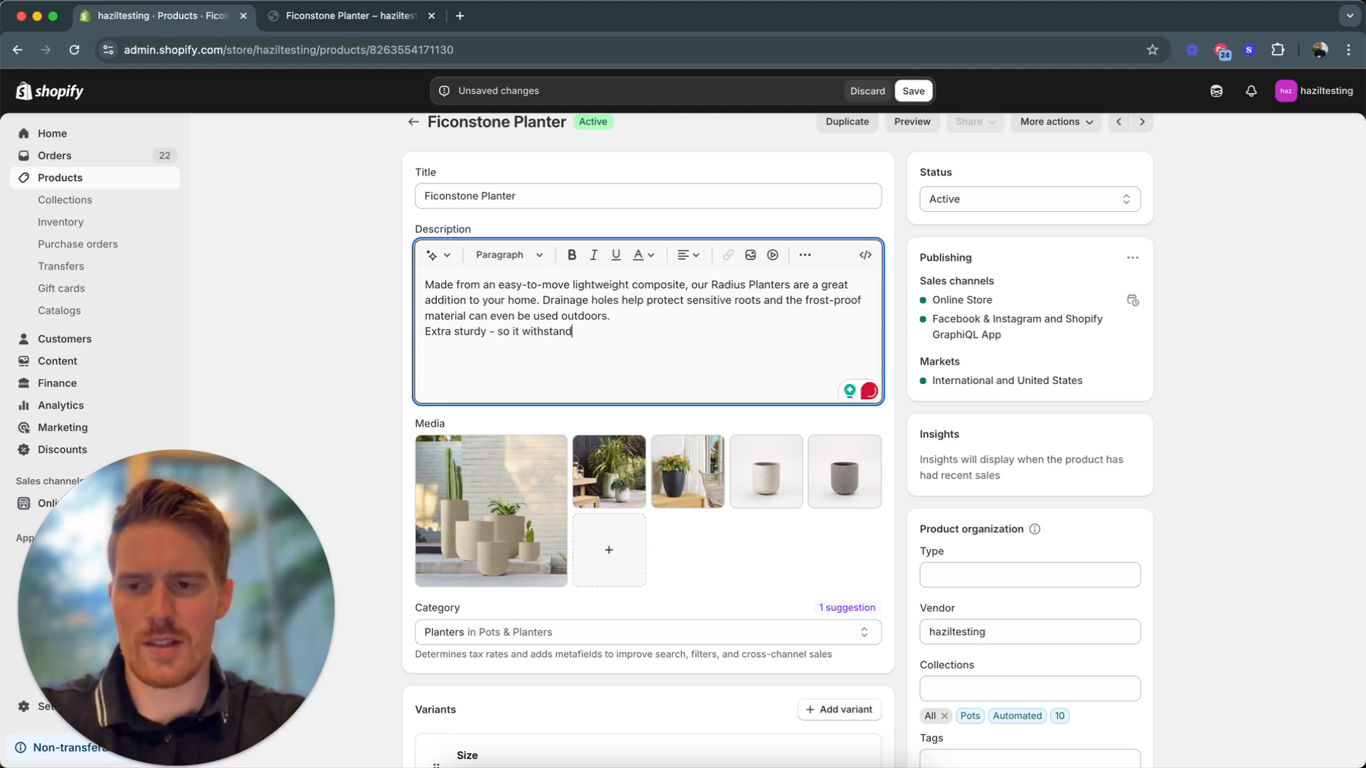
{"action": "type", "text": "s all the seasons"}
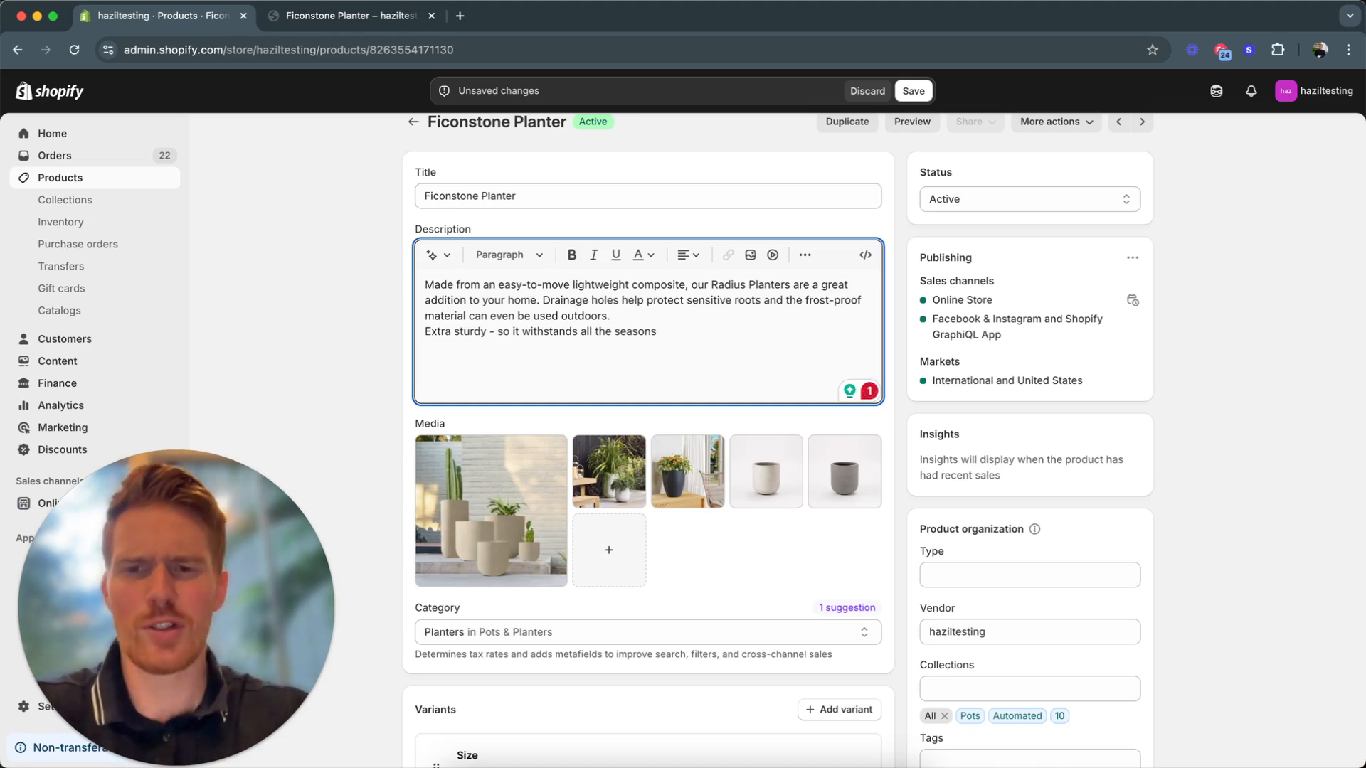
{"action": "key", "text": "super+z"}
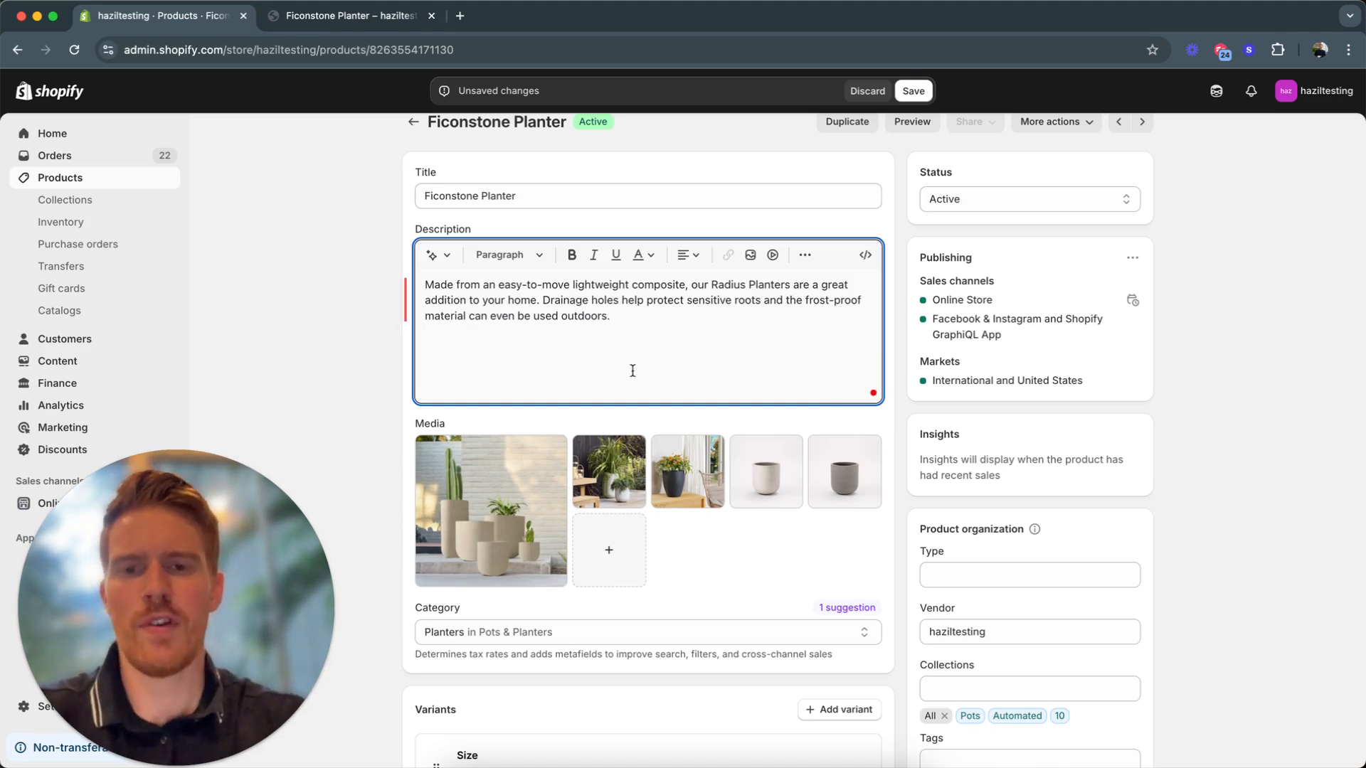
Step: Open the first media image, the group of planters, and examine its alt text
{"action": "scroll", "coordinate": [633, 370], "scroll_direction": "down", "scroll_amount": 1}
{"action": "scroll", "coordinate": [632, 371], "scroll_direction": "down", "scroll_amount": 2}
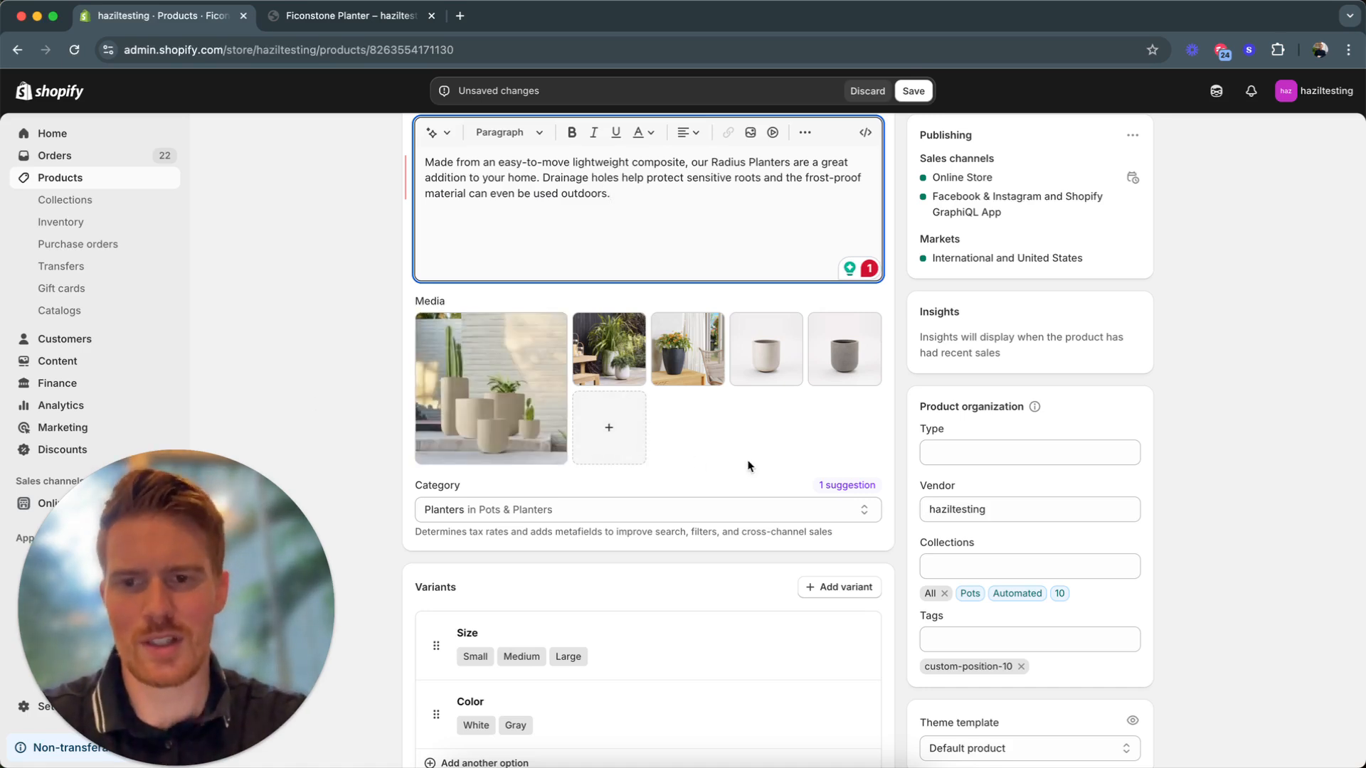
{"action": "scroll", "coordinate": [747, 464], "scroll_direction": "up", "scroll_amount": 1}
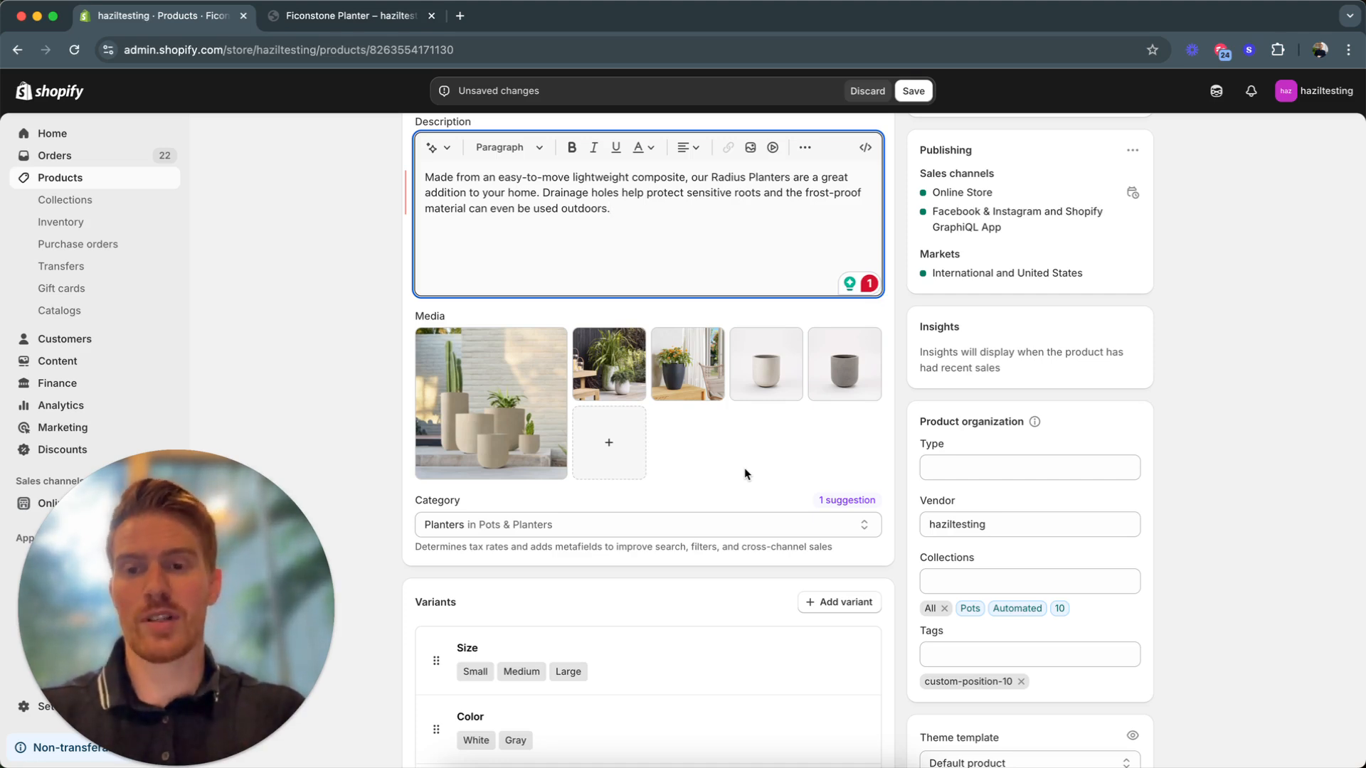
{"action": "left_click", "coordinate": [485, 426]}
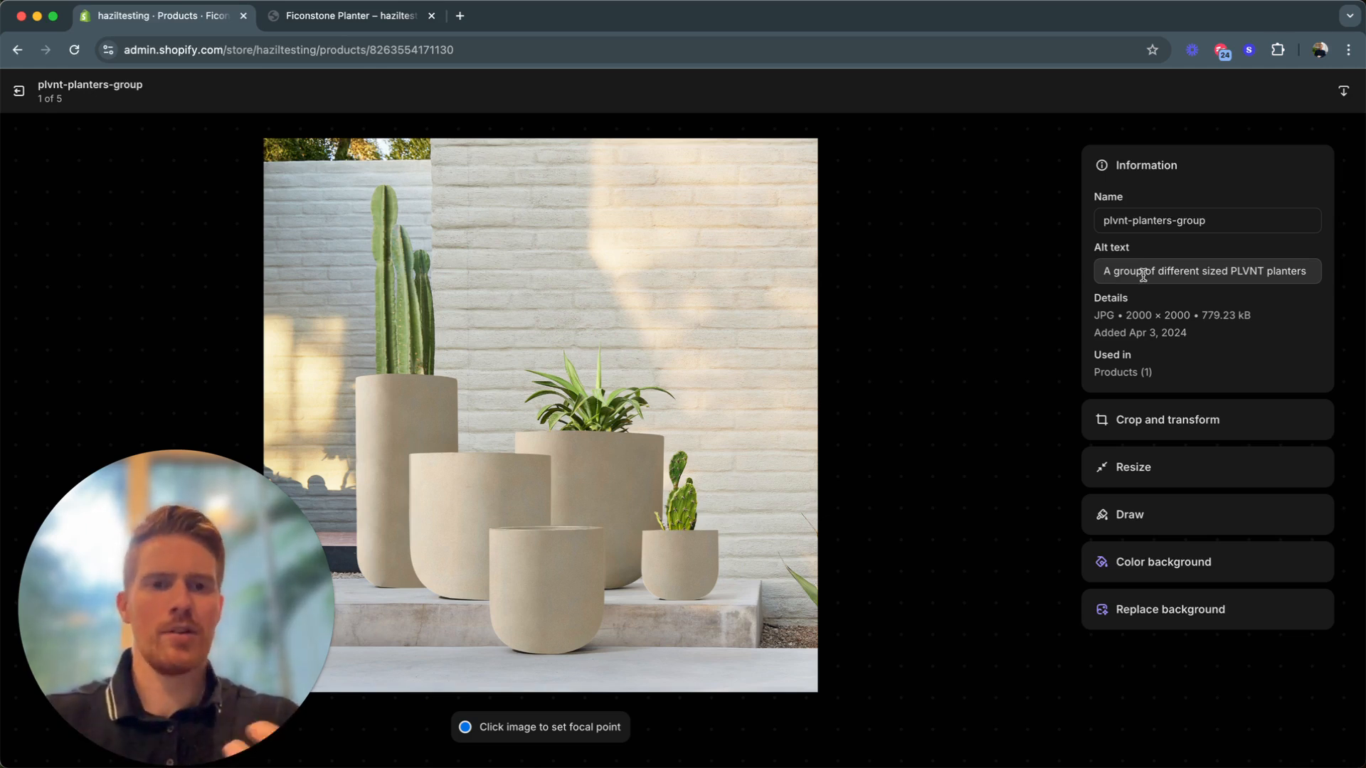
{"action": "left_click", "coordinate": [1099, 271]}
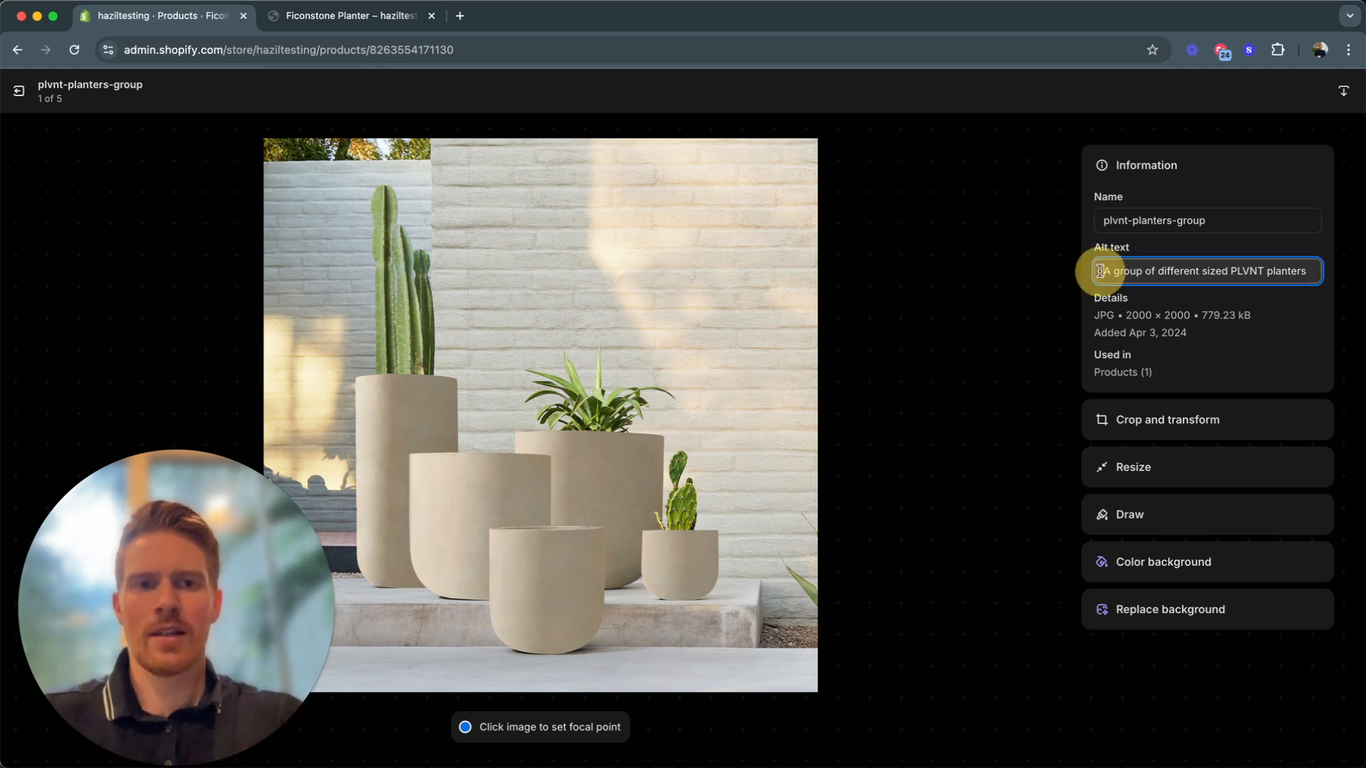
{"action": "left_click_drag", "start_coordinate": [1100, 271], "coordinate": [1317, 270]}
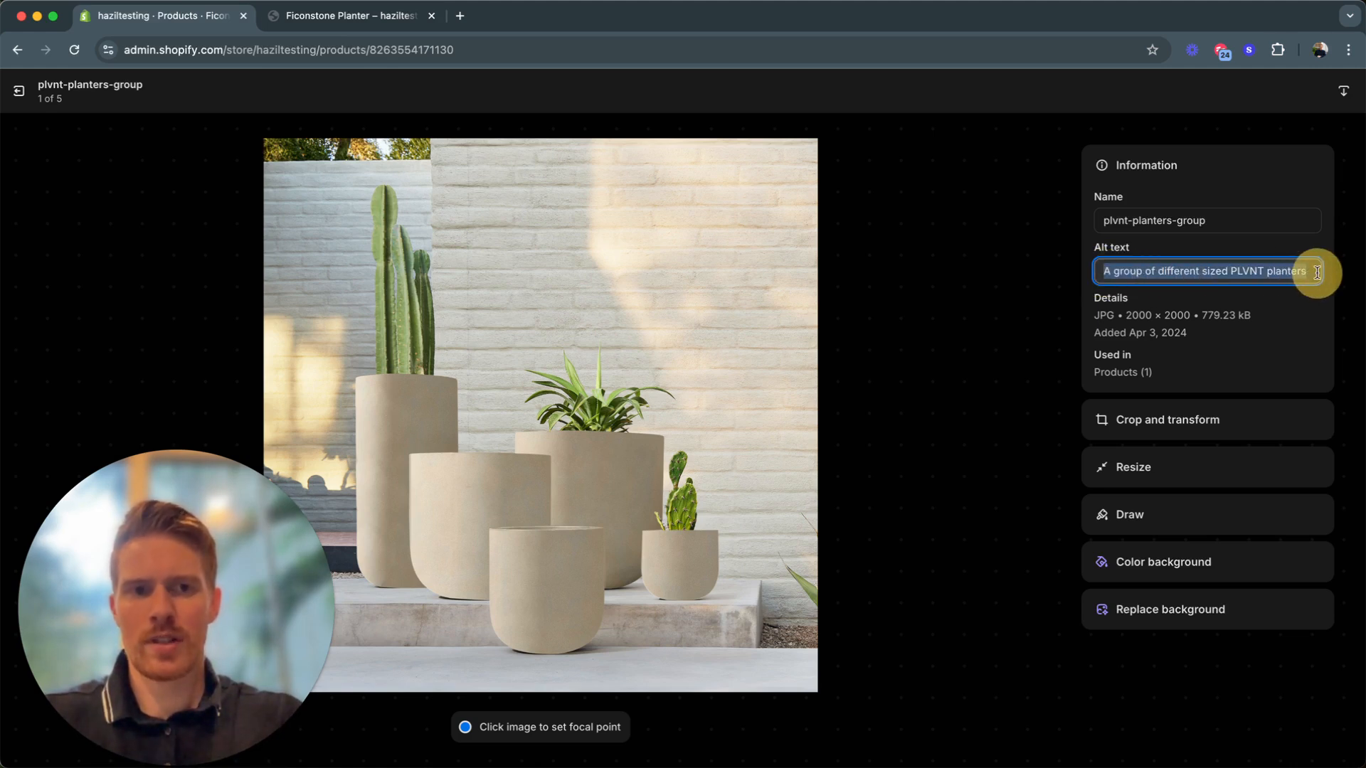
Step: Examine the wording of the planter group image's file name and the brand name PLVNT in its alt text
{"action": "left_click", "coordinate": [1218, 226]}
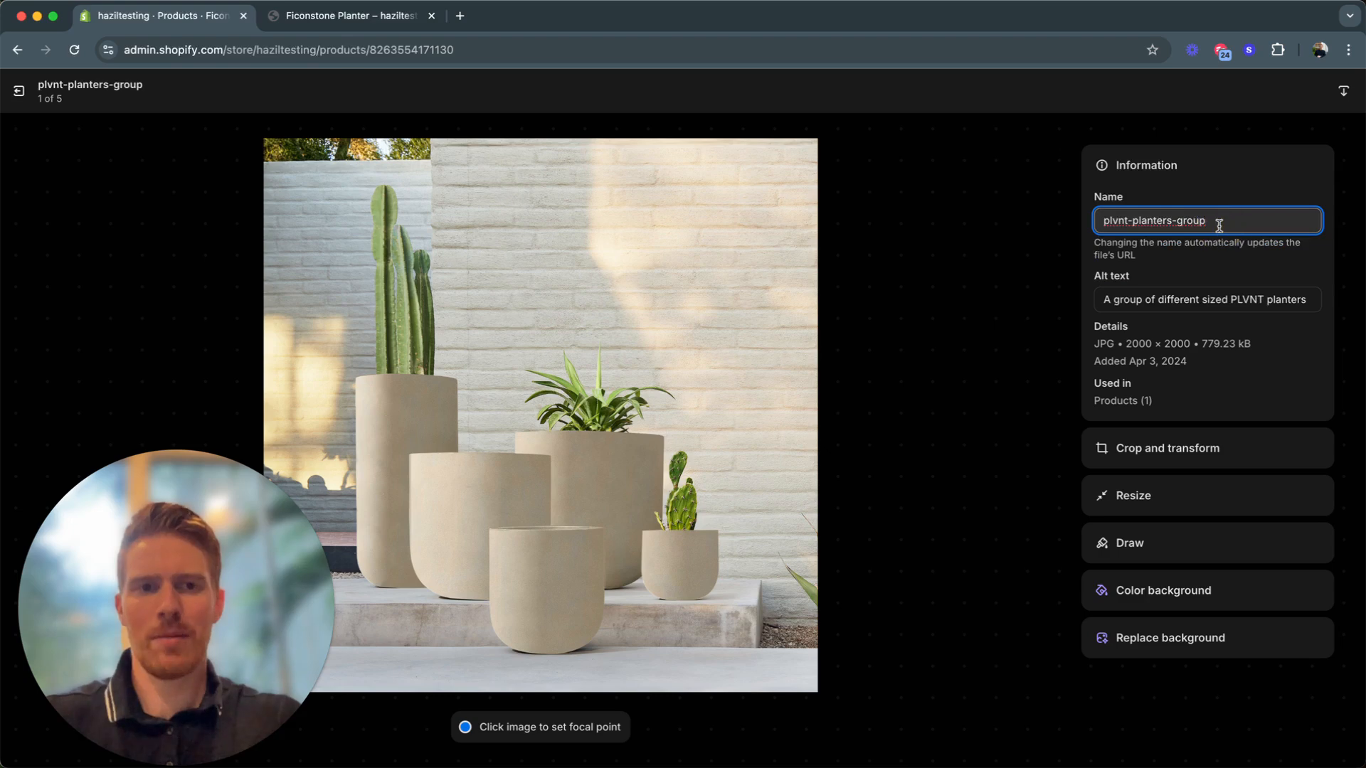
{"action": "left_click_drag", "start_coordinate": [1126, 221], "coordinate": [1076, 218]}
{"action": "left_click", "coordinate": [1143, 220]}
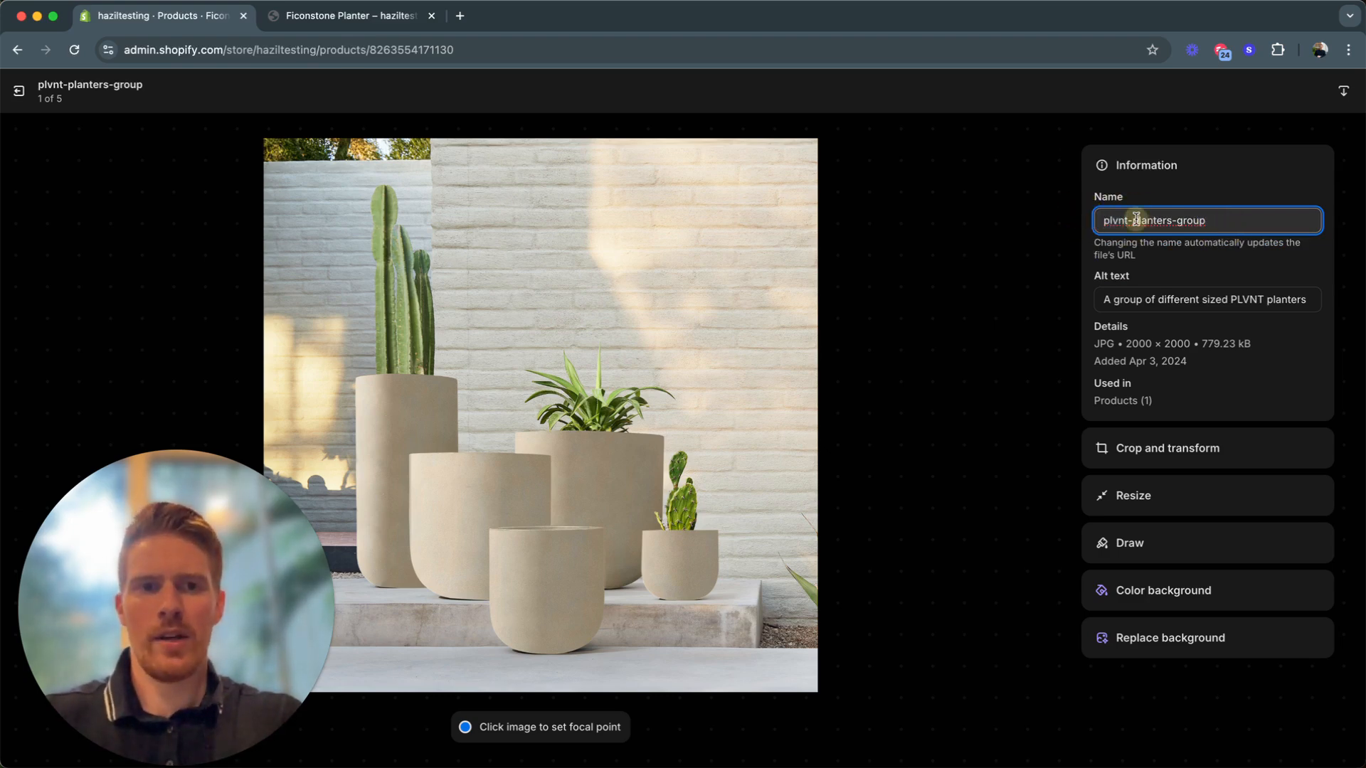
{"action": "double_click", "coordinate": [1142, 221]}
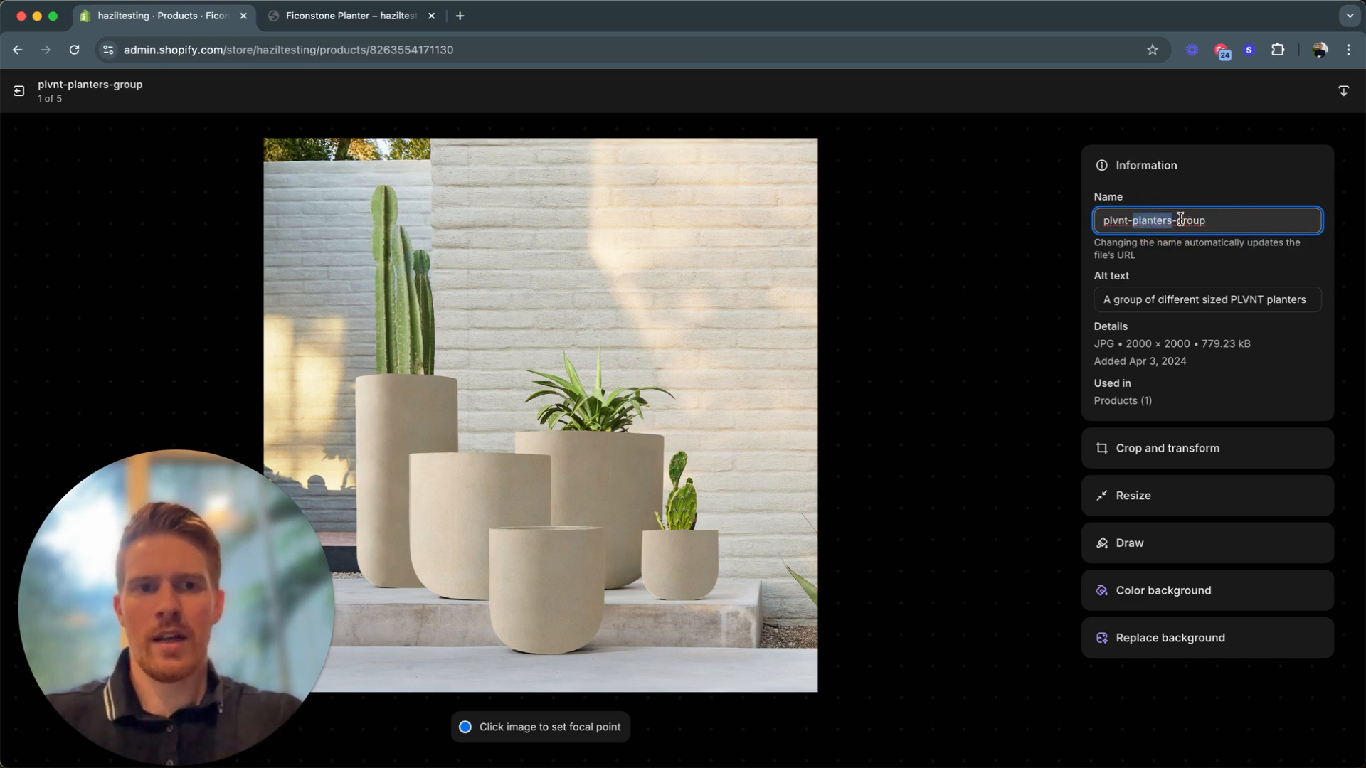
{"action": "double_click", "coordinate": [1190, 221]}
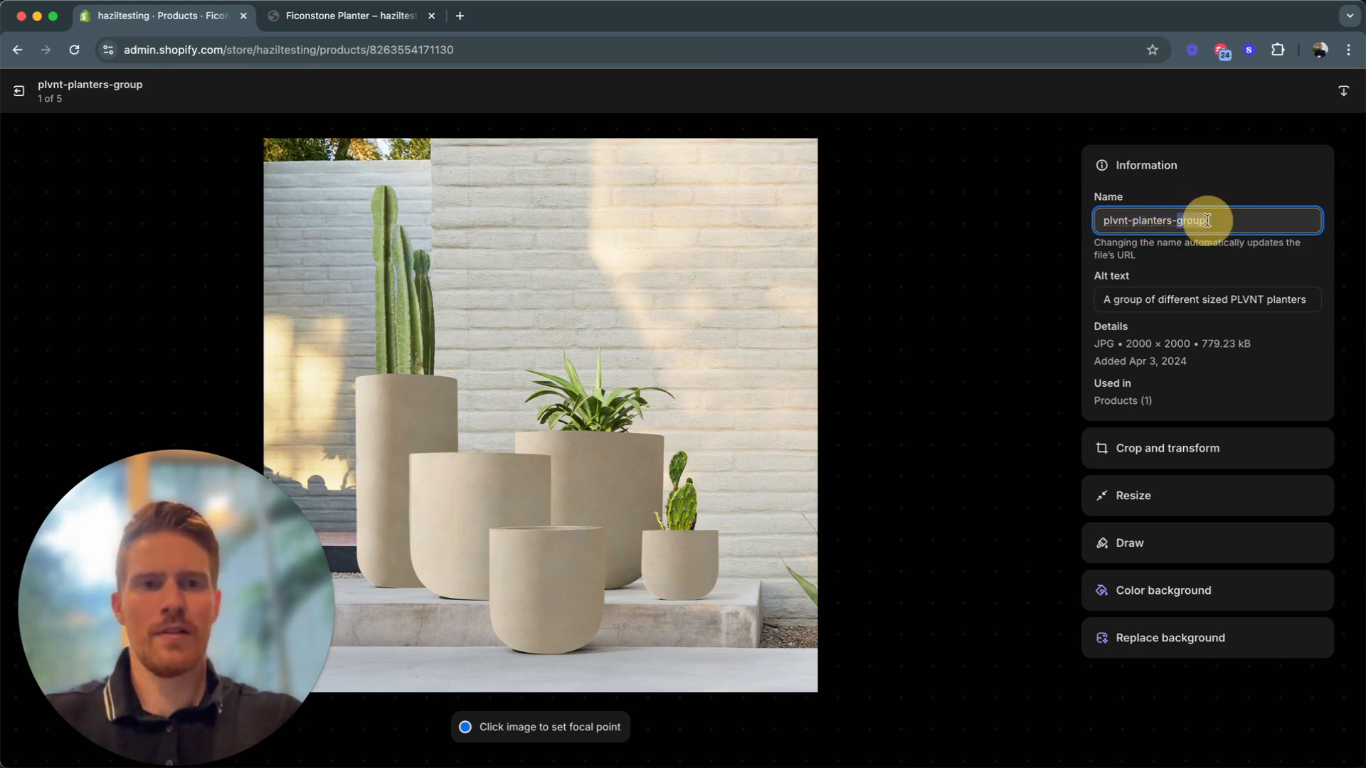
{"action": "left_click", "coordinate": [1154, 221]}
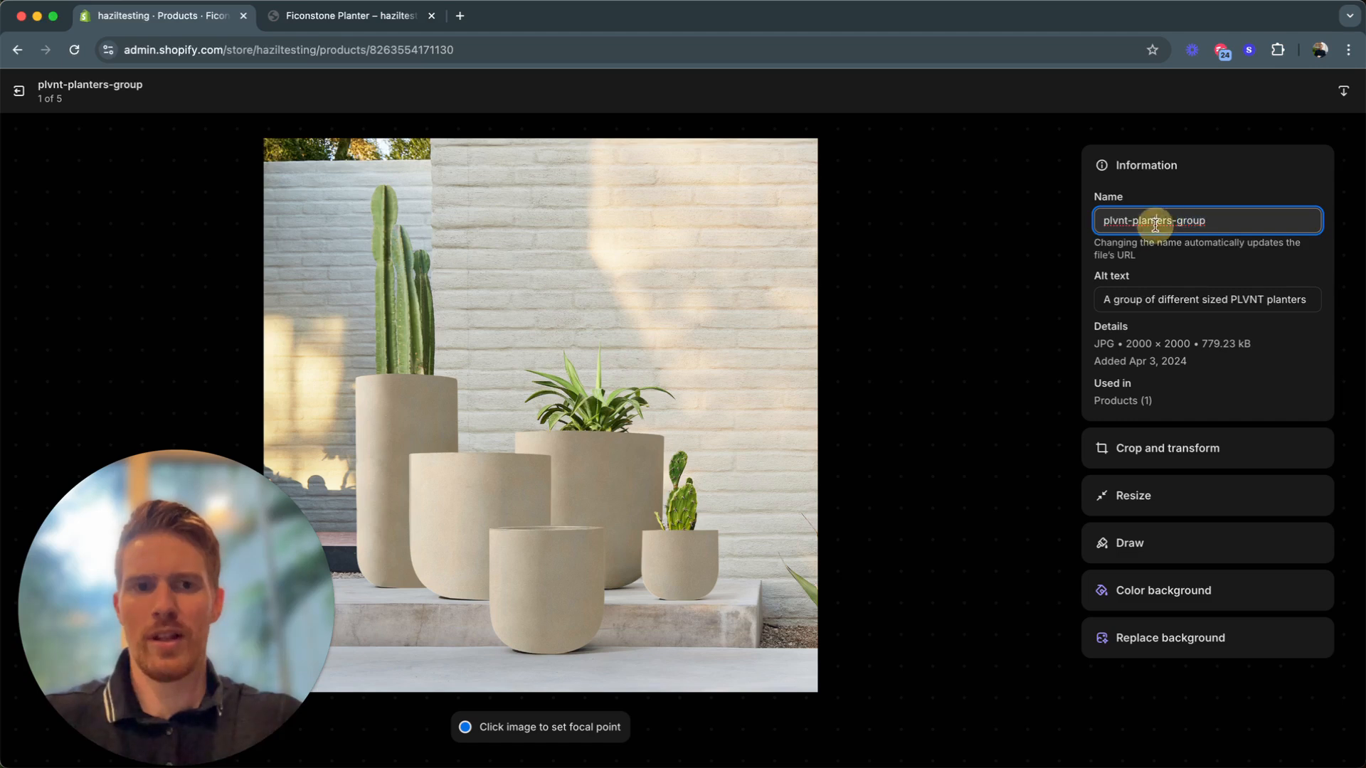
{"action": "left_click", "coordinate": [1192, 220]}
{"action": "left_click", "coordinate": [1104, 297]}
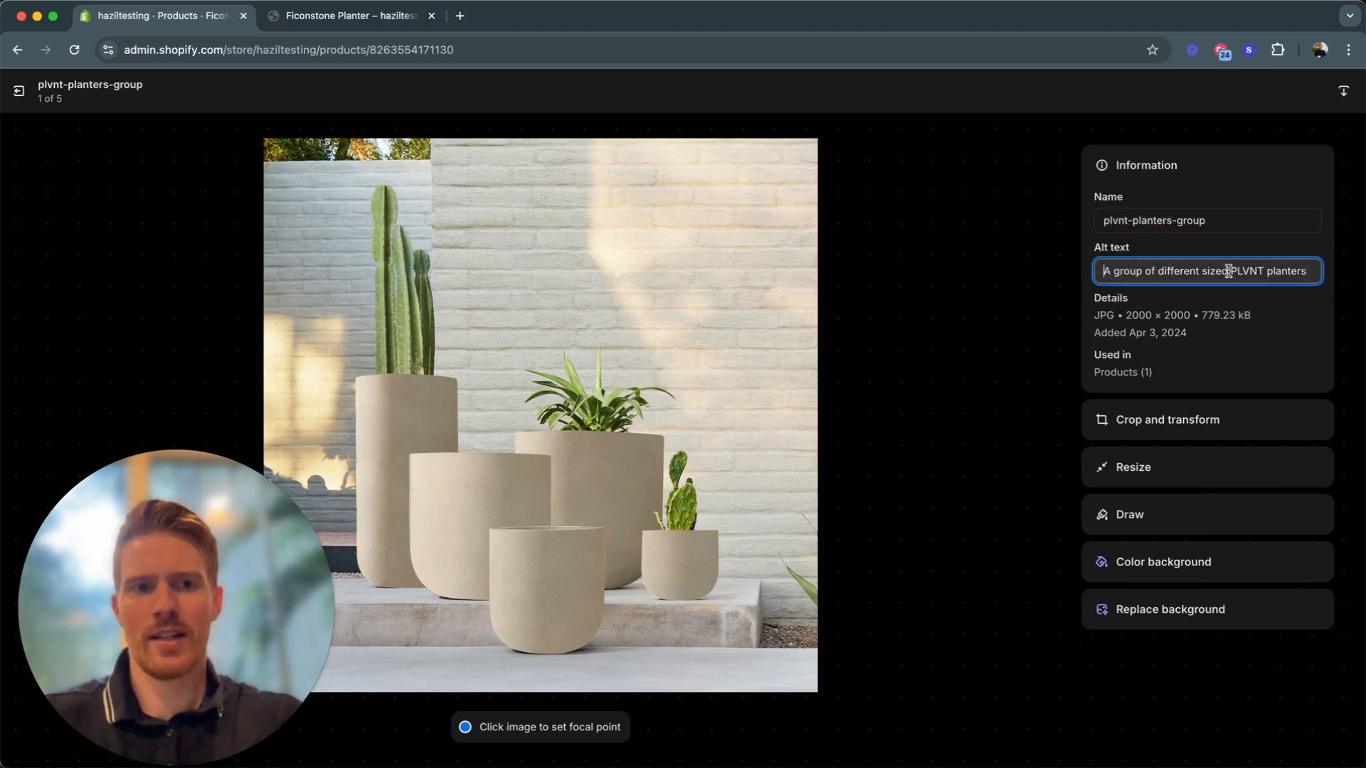
{"action": "left_click_drag", "start_coordinate": [1229, 271], "coordinate": [1266, 268]}
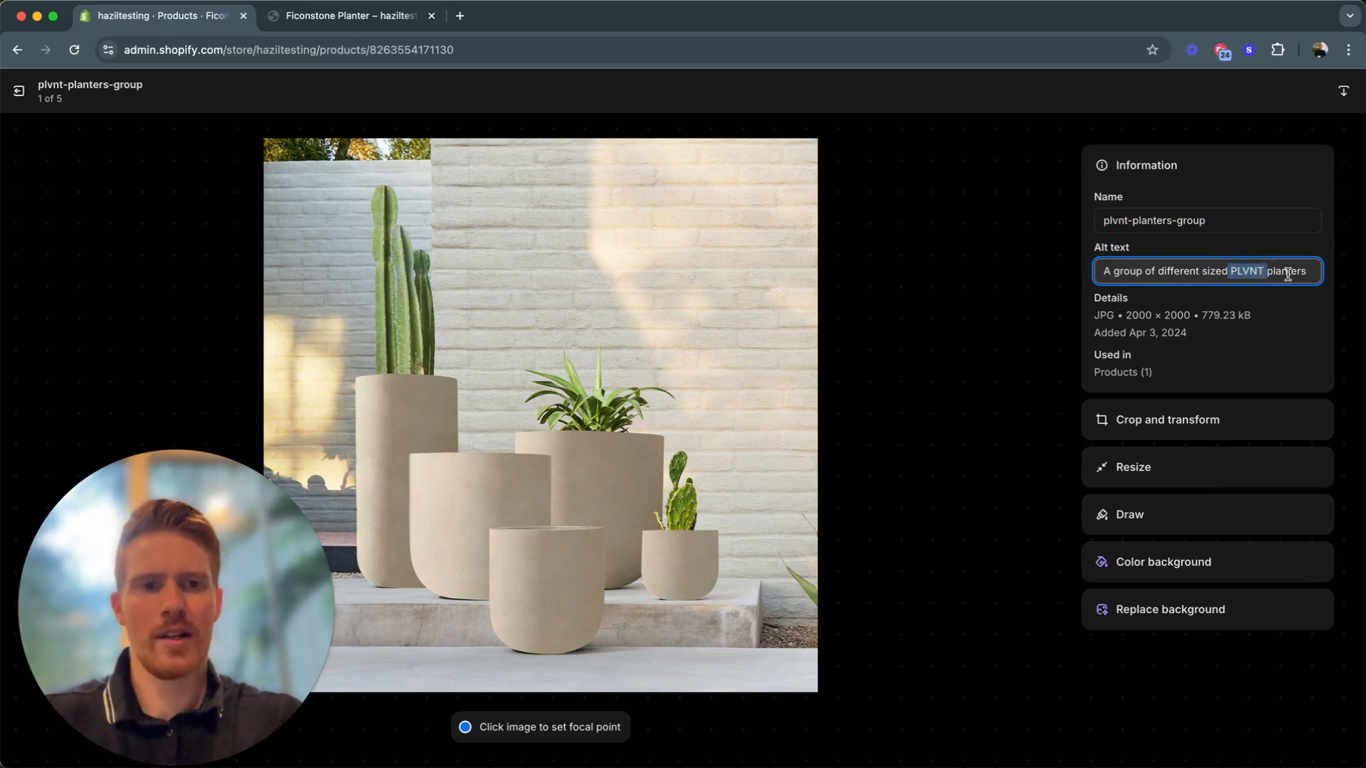
{"action": "left_click", "coordinate": [1287, 274]}
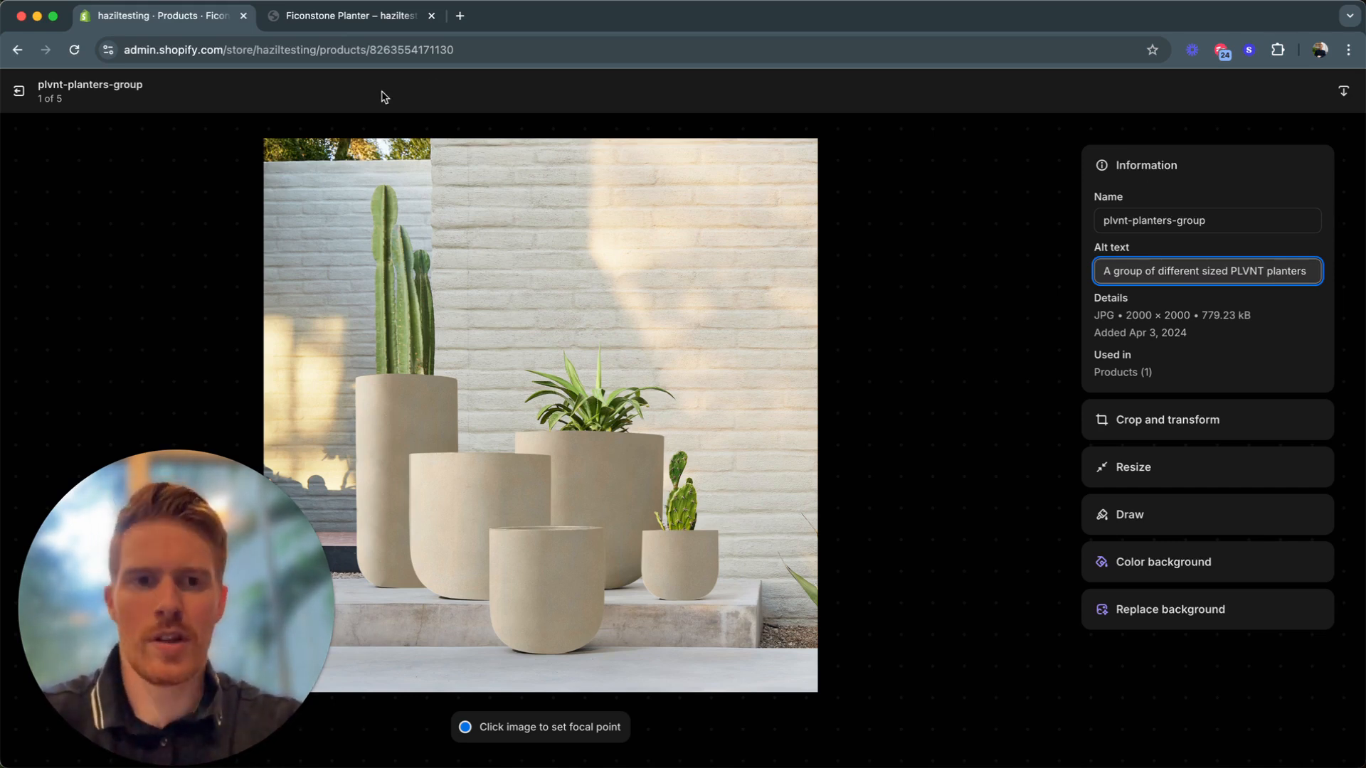
Step: Try renaming the planter group image to "asdksdj2q3e", and undo the name change
{"action": "left_click", "coordinate": [1210, 229]}
{"action": "key", "text": "super+a"}
{"action": "type", "text": "asdksdj2q3e"}
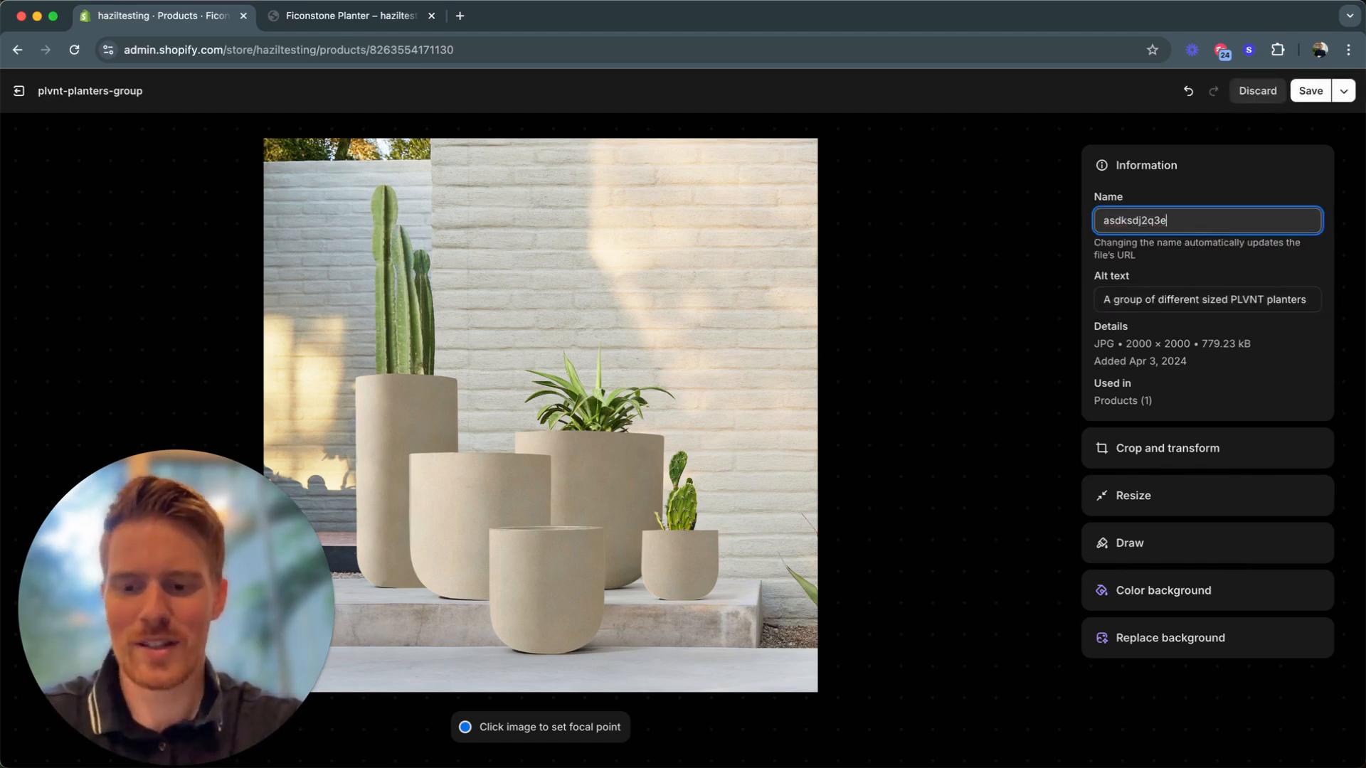
{"action": "key", "text": "super+z"}
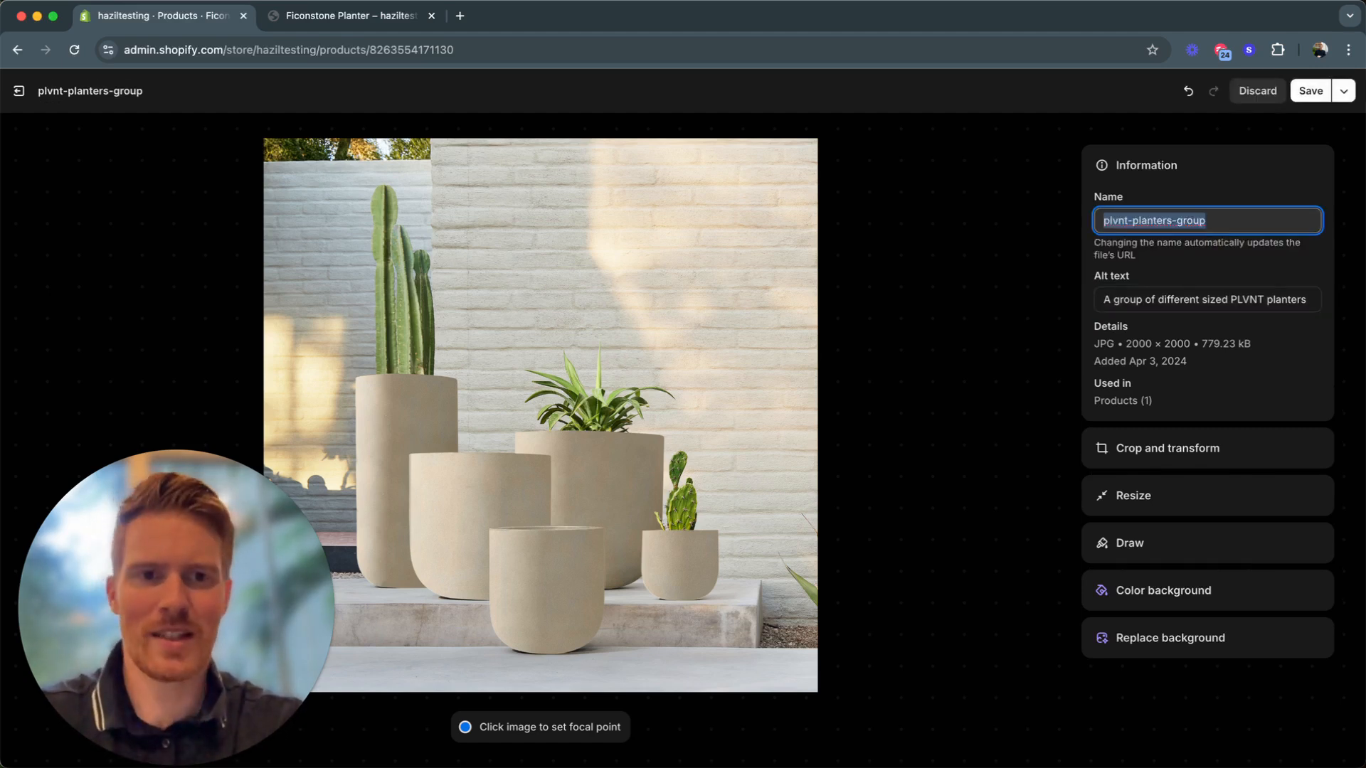
{"action": "left_click", "coordinate": [1022, 194]}
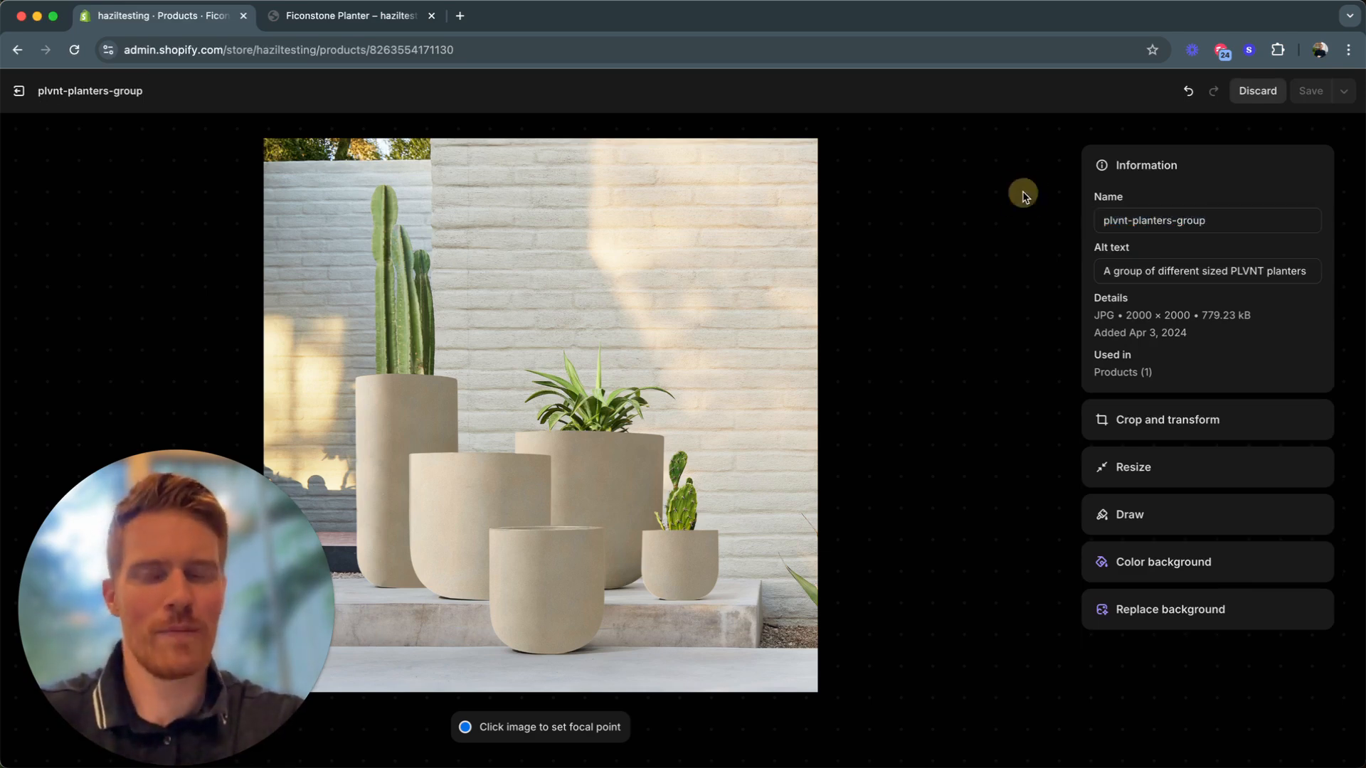
Step: Leave the image editor, discarding its edits, and examine the product's category choices under Pots & Planters
{"action": "left_click", "coordinate": [19, 91]}
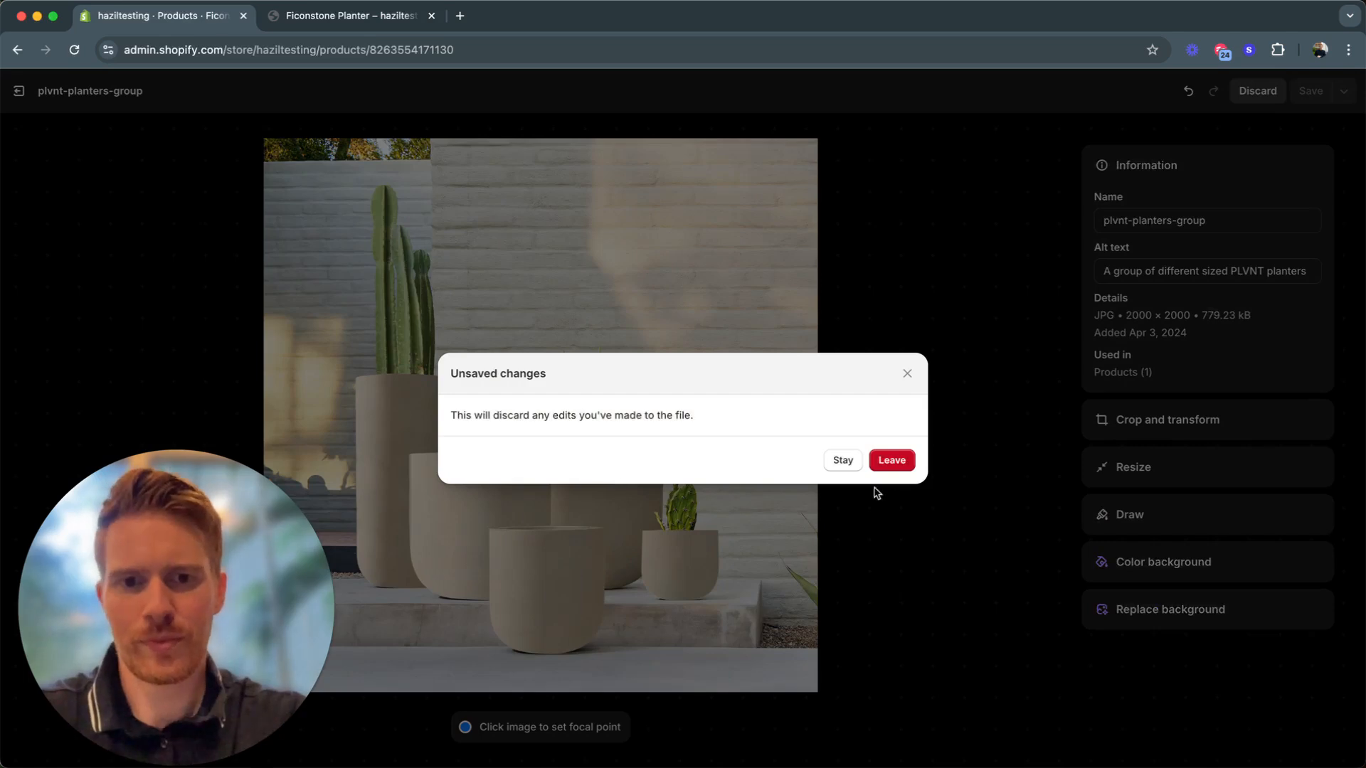
{"action": "left_click", "coordinate": [891, 461]}
{"action": "scroll", "coordinate": [775, 455], "scroll_direction": "down", "scroll_amount": 3}
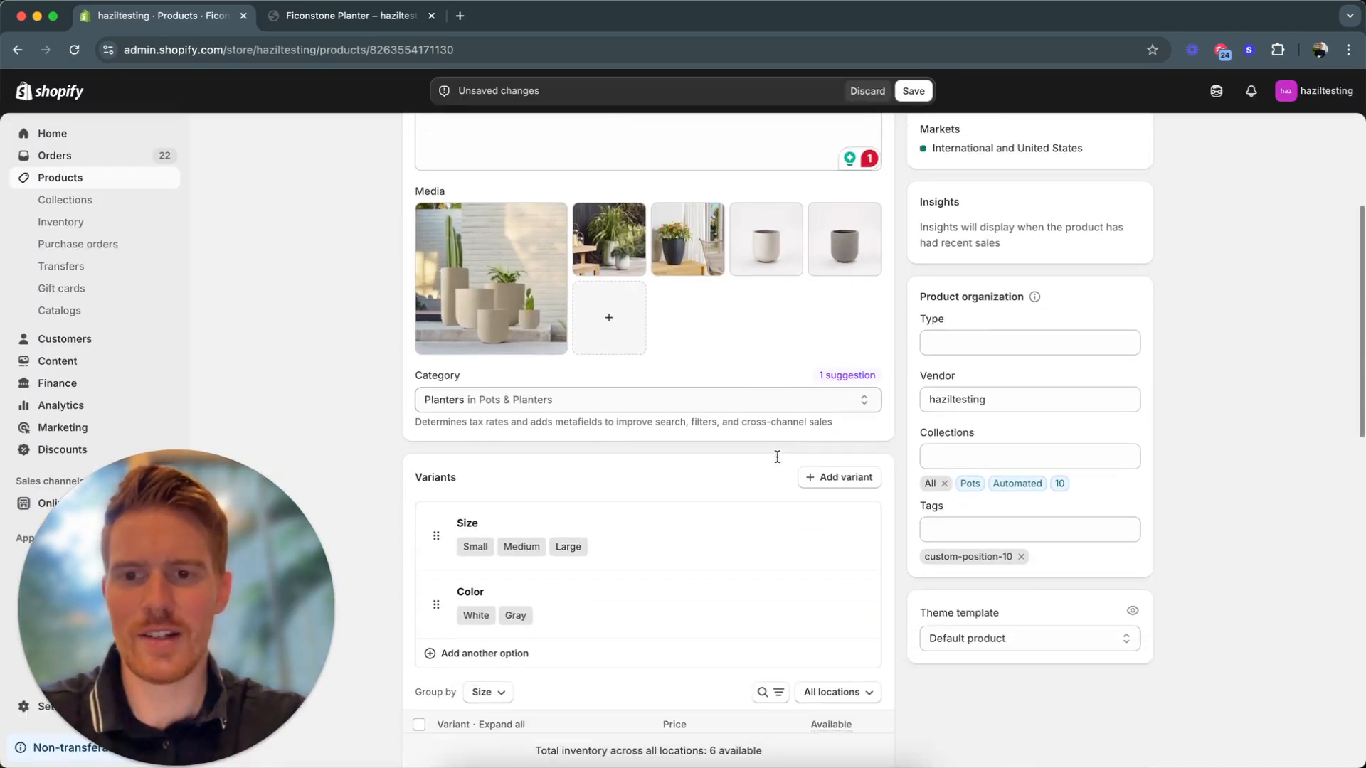
{"action": "scroll", "coordinate": [773, 451], "scroll_direction": "up", "scroll_amount": 2}
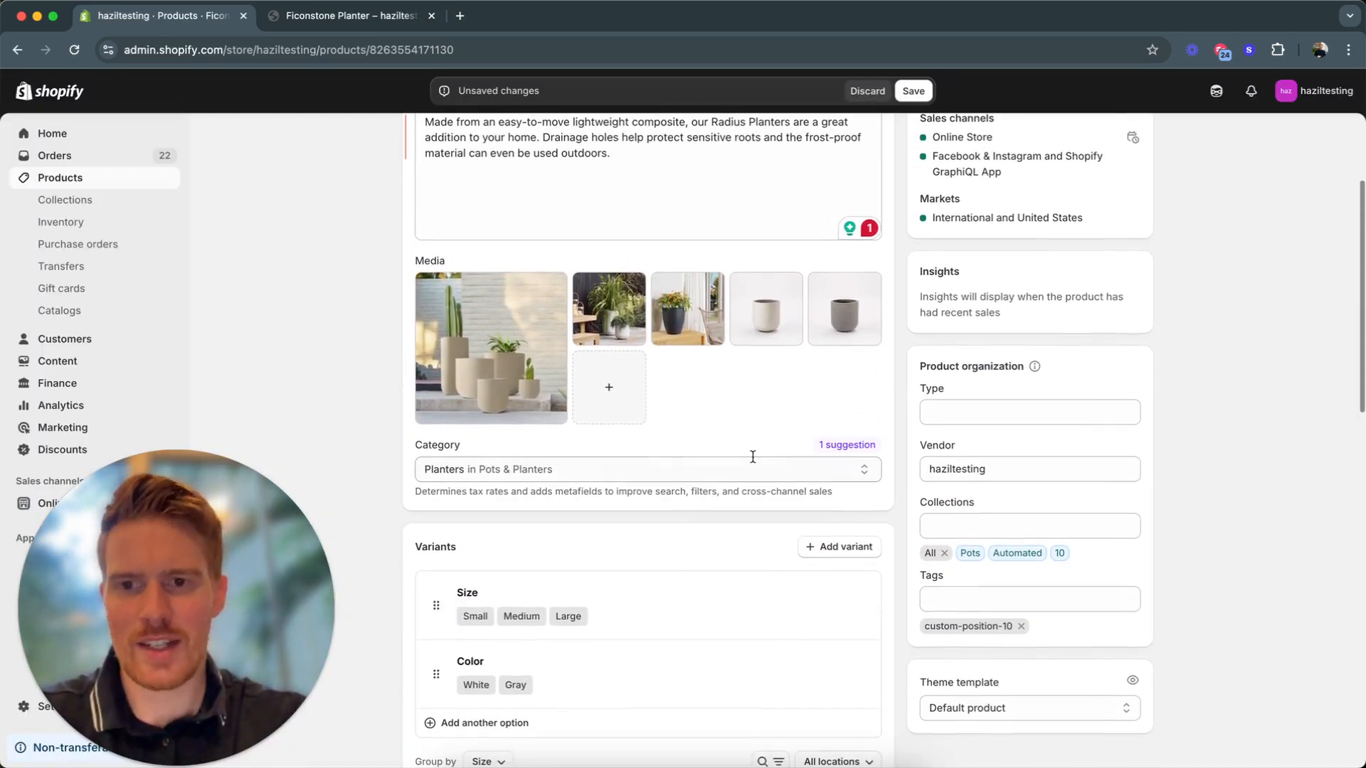
{"action": "left_click", "coordinate": [596, 471]}
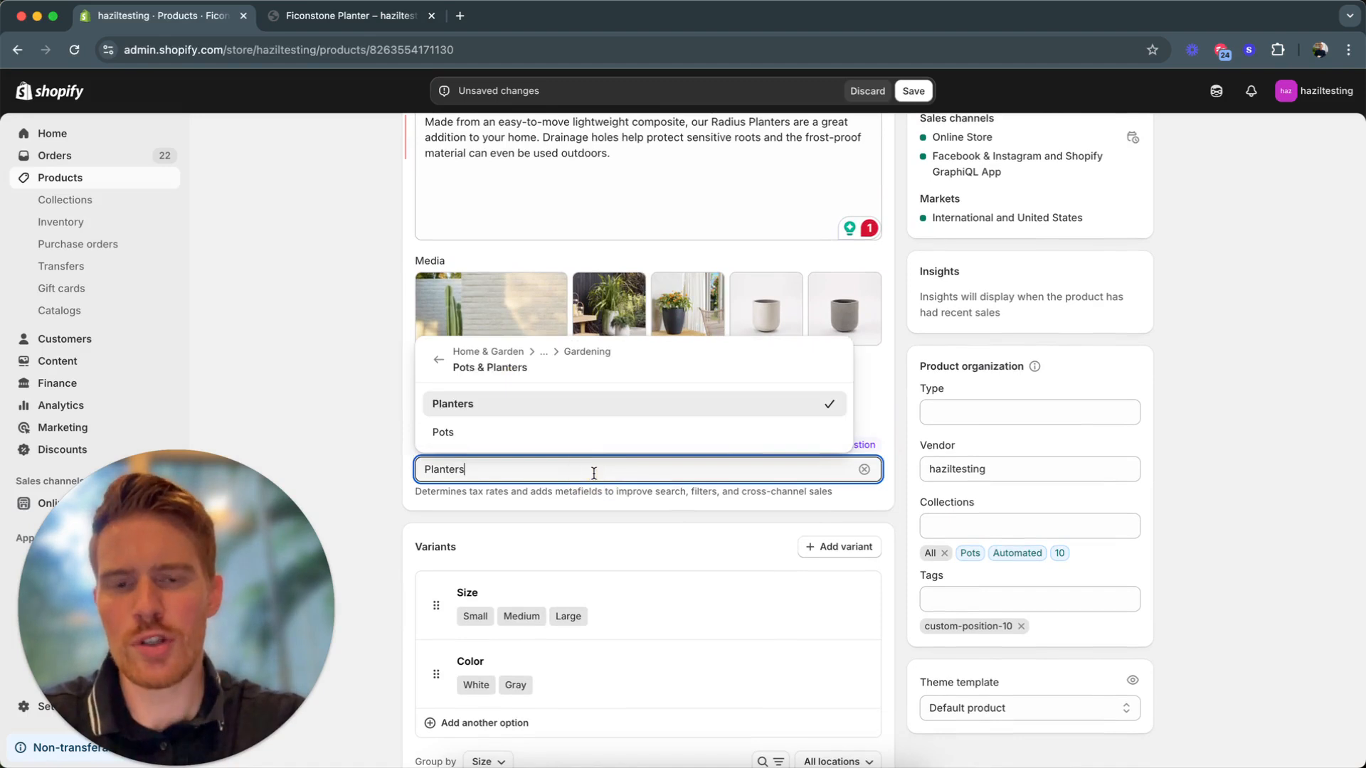
{"action": "left_click", "coordinate": [313, 396]}
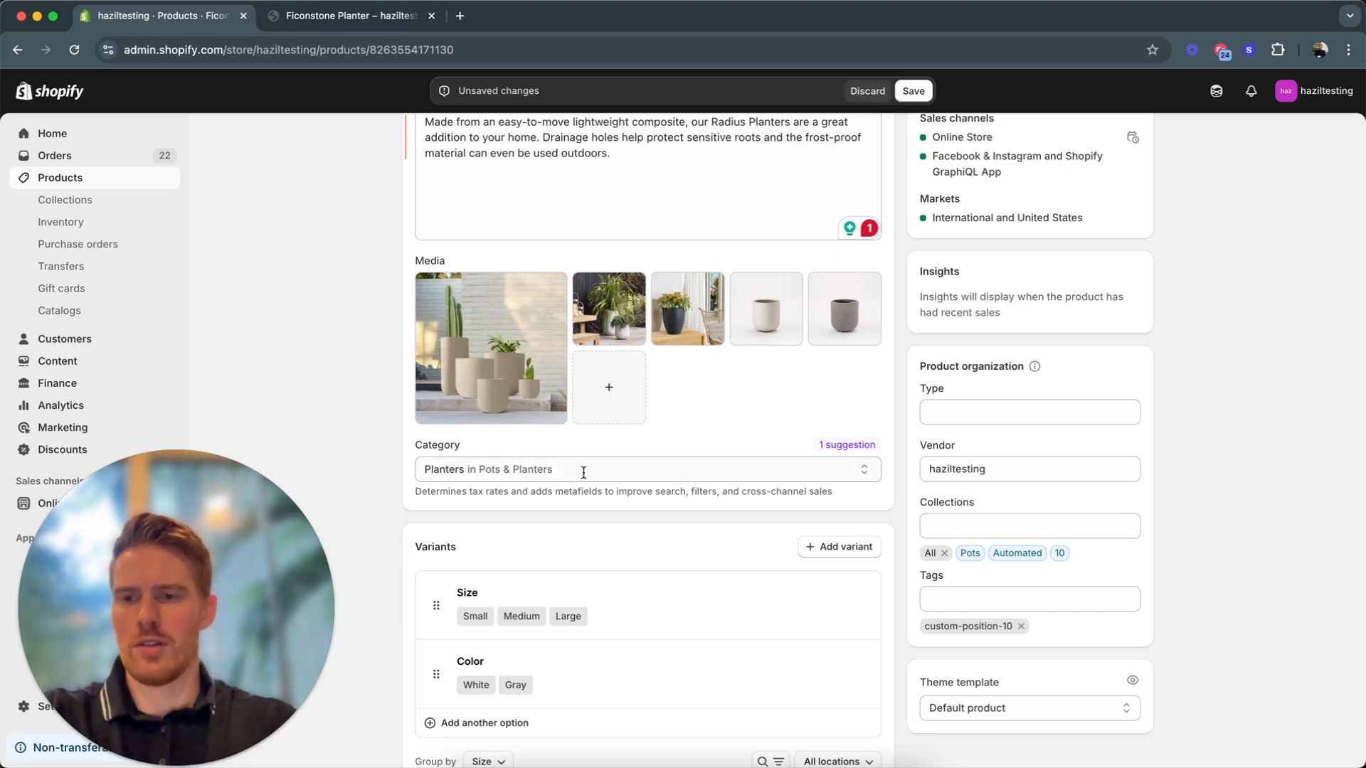
Step: Try adding a custom variant option called Name with a first name as its value, and delete the option again
{"action": "scroll", "coordinate": [662, 442], "scroll_direction": "down", "scroll_amount": 1}
{"action": "scroll", "coordinate": [629, 448], "scroll_direction": "down", "scroll_amount": 2}
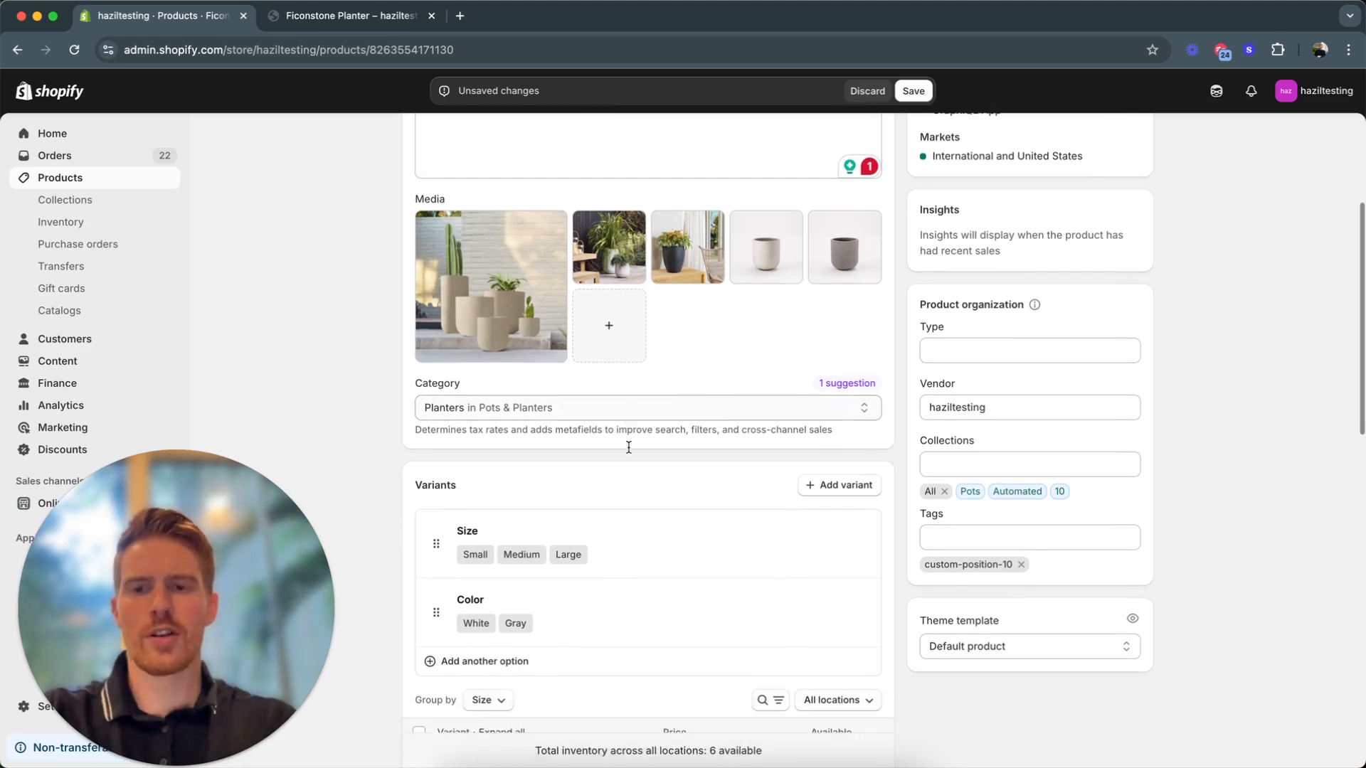
{"action": "scroll", "coordinate": [629, 453], "scroll_direction": "down", "scroll_amount": 1}
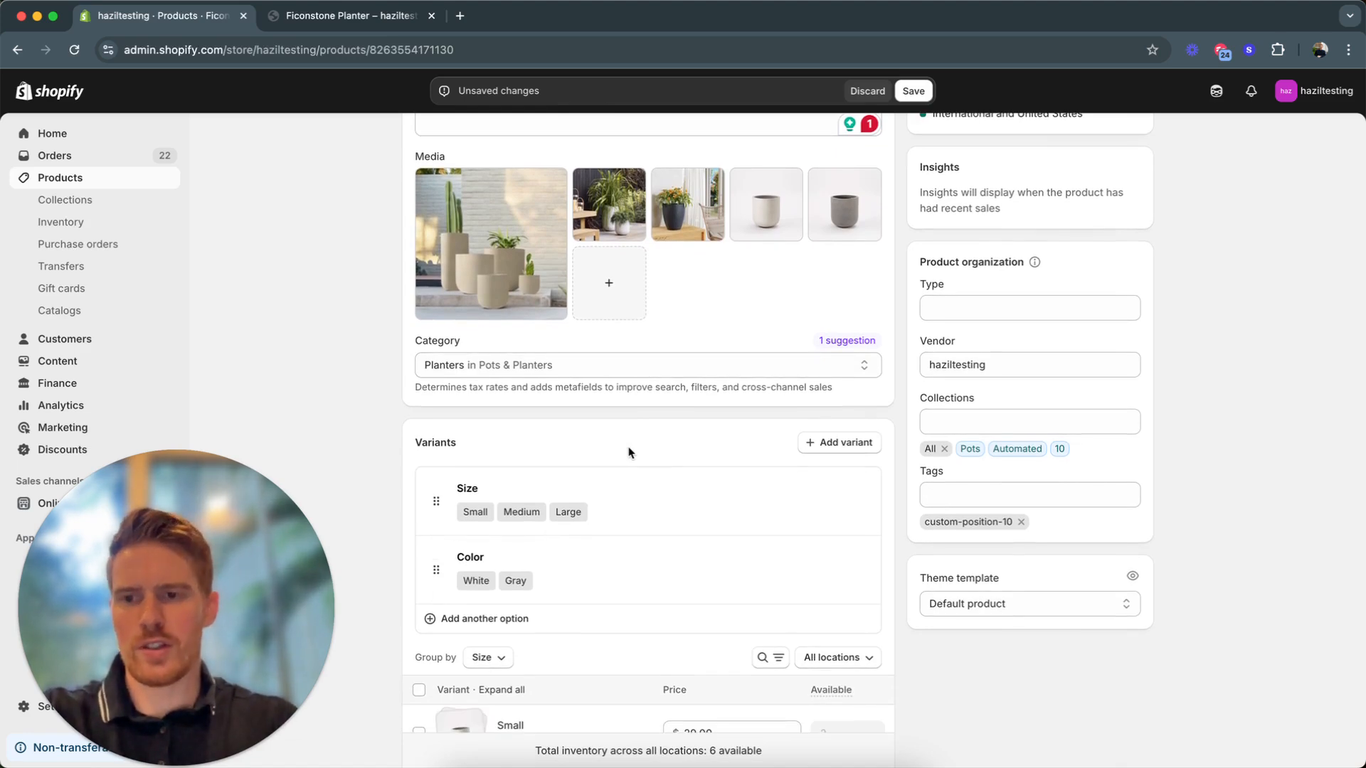
{"action": "scroll", "coordinate": [629, 452], "scroll_direction": "down", "scroll_amount": 2}
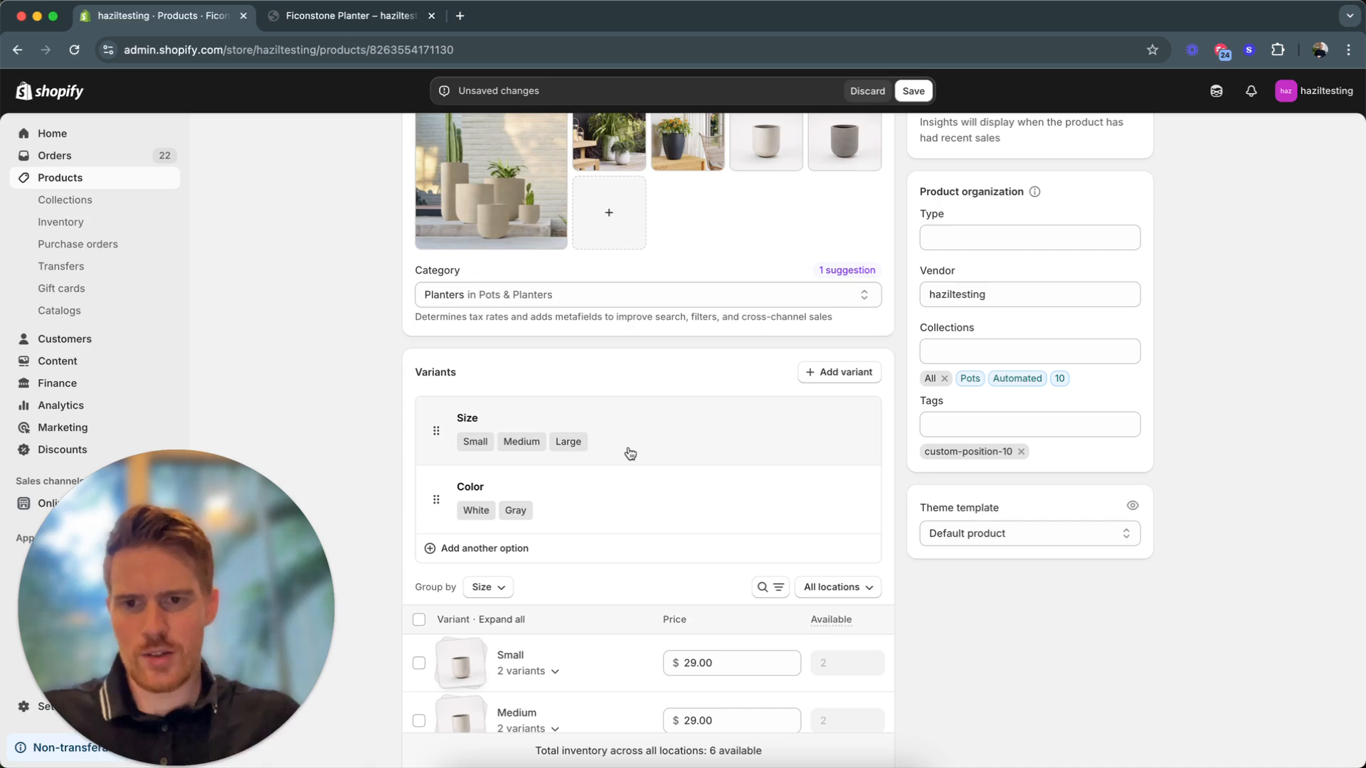
{"action": "scroll", "coordinate": [629, 453], "scroll_direction": "down", "scroll_amount": 2}
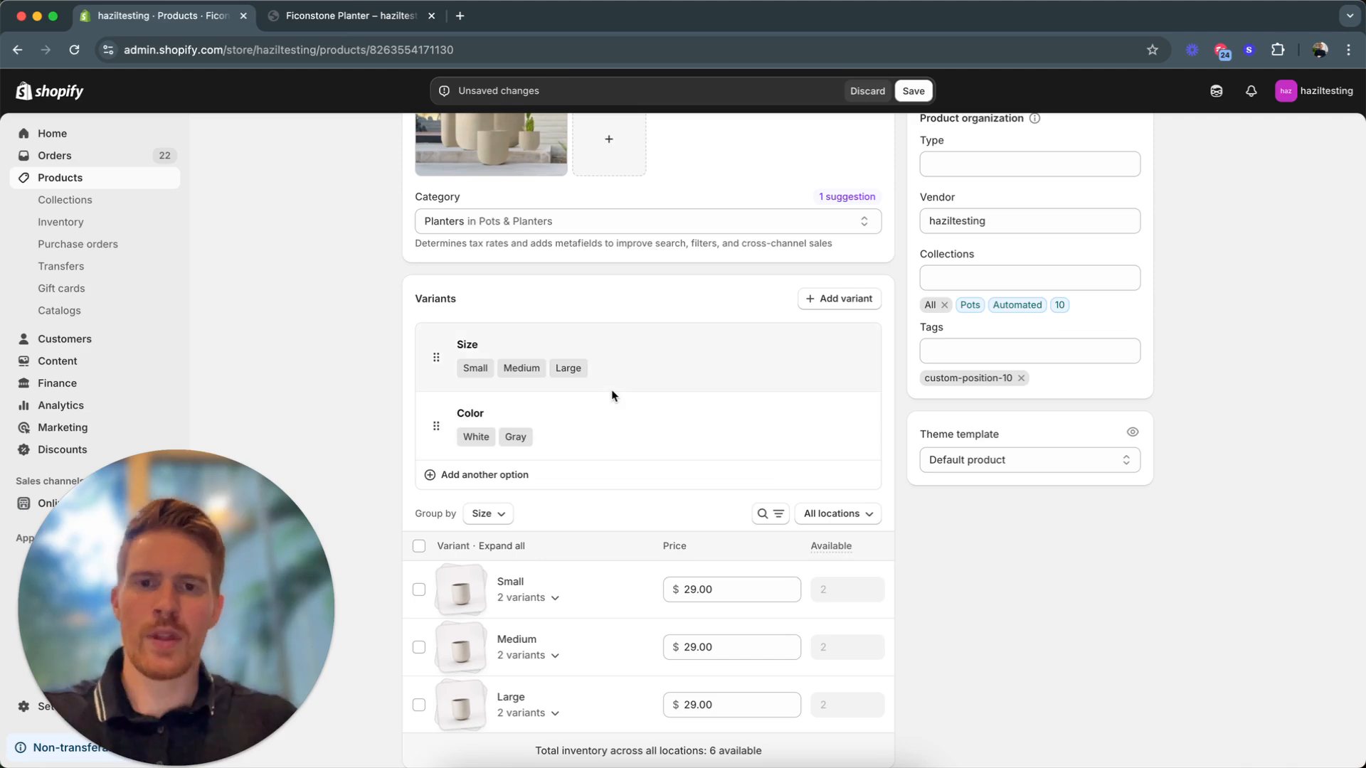
{"action": "left_click", "coordinate": [445, 481]}
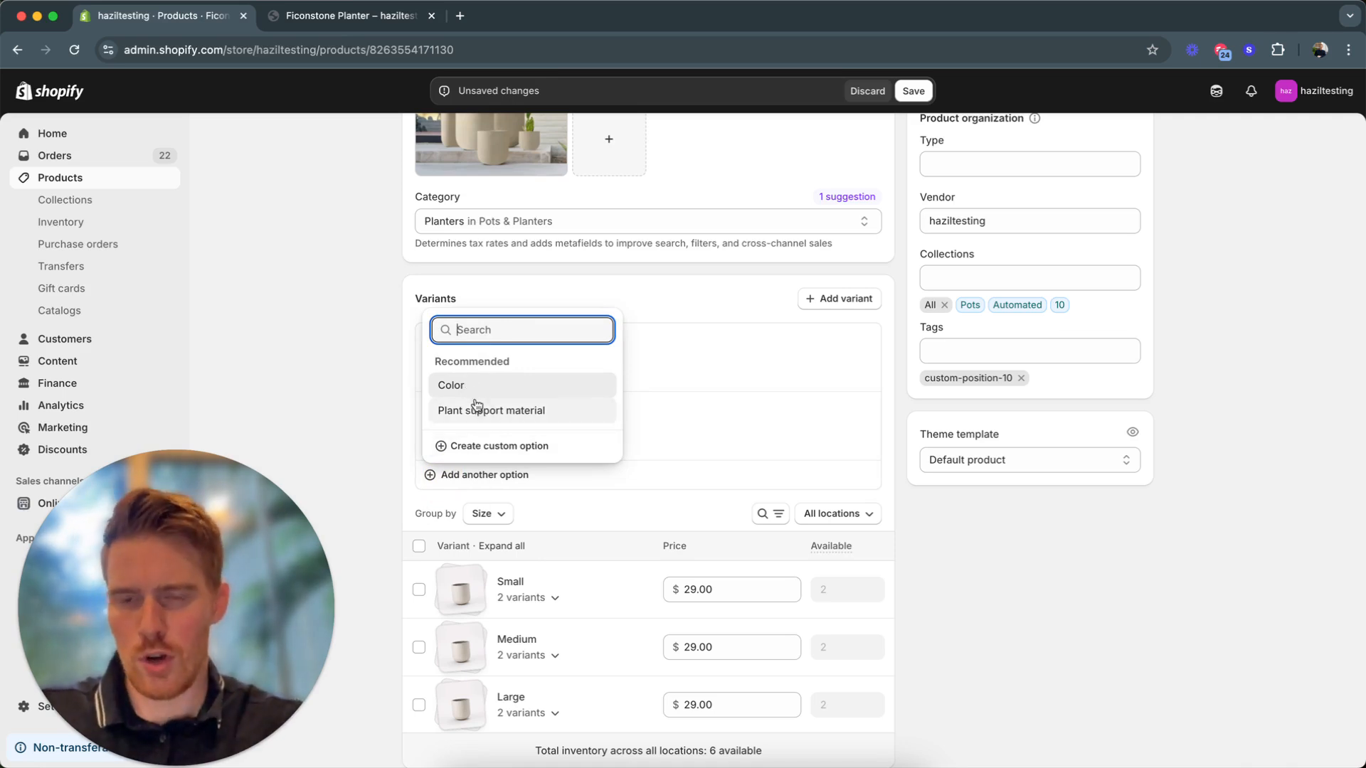
{"action": "left_click", "coordinate": [467, 448]}
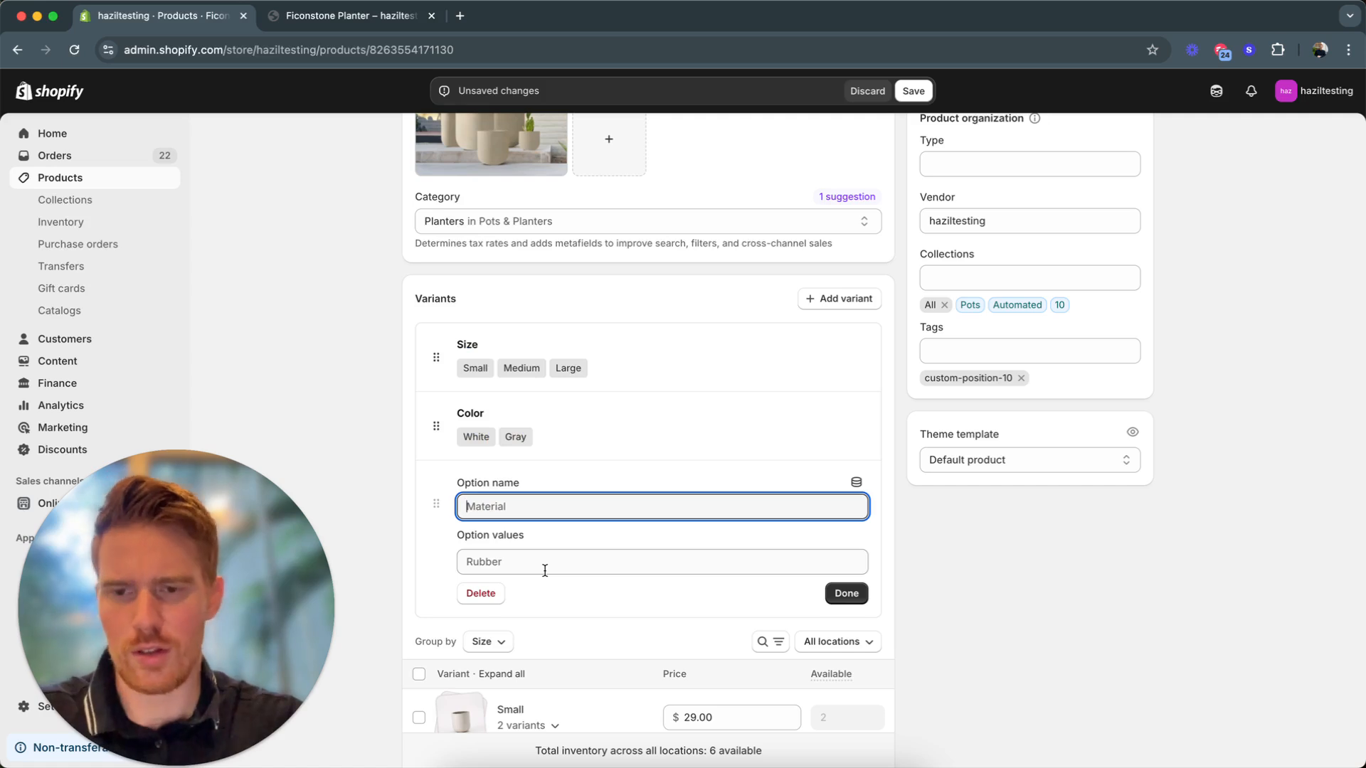
{"action": "type", "text": "Name"}
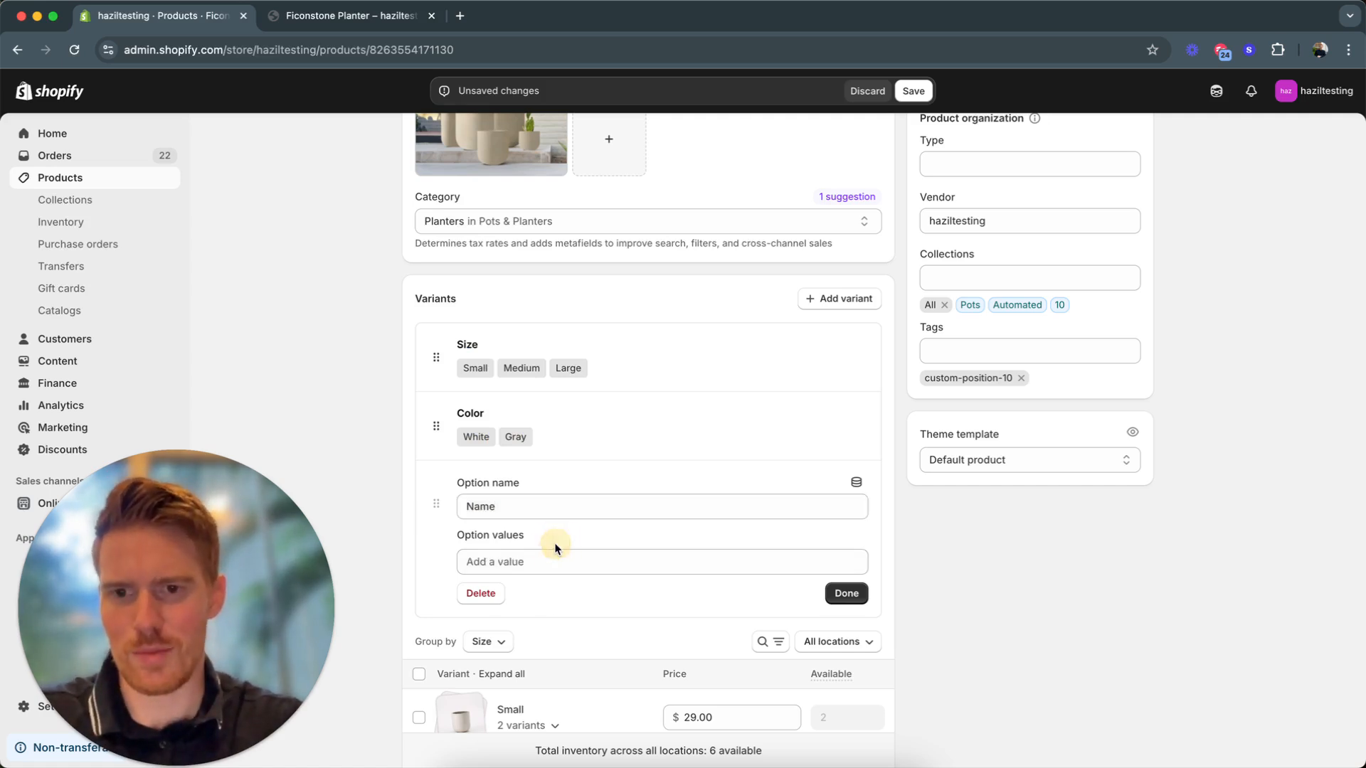
{"action": "left_click", "coordinate": [555, 561]}
{"action": "type", "text": "Florian"}
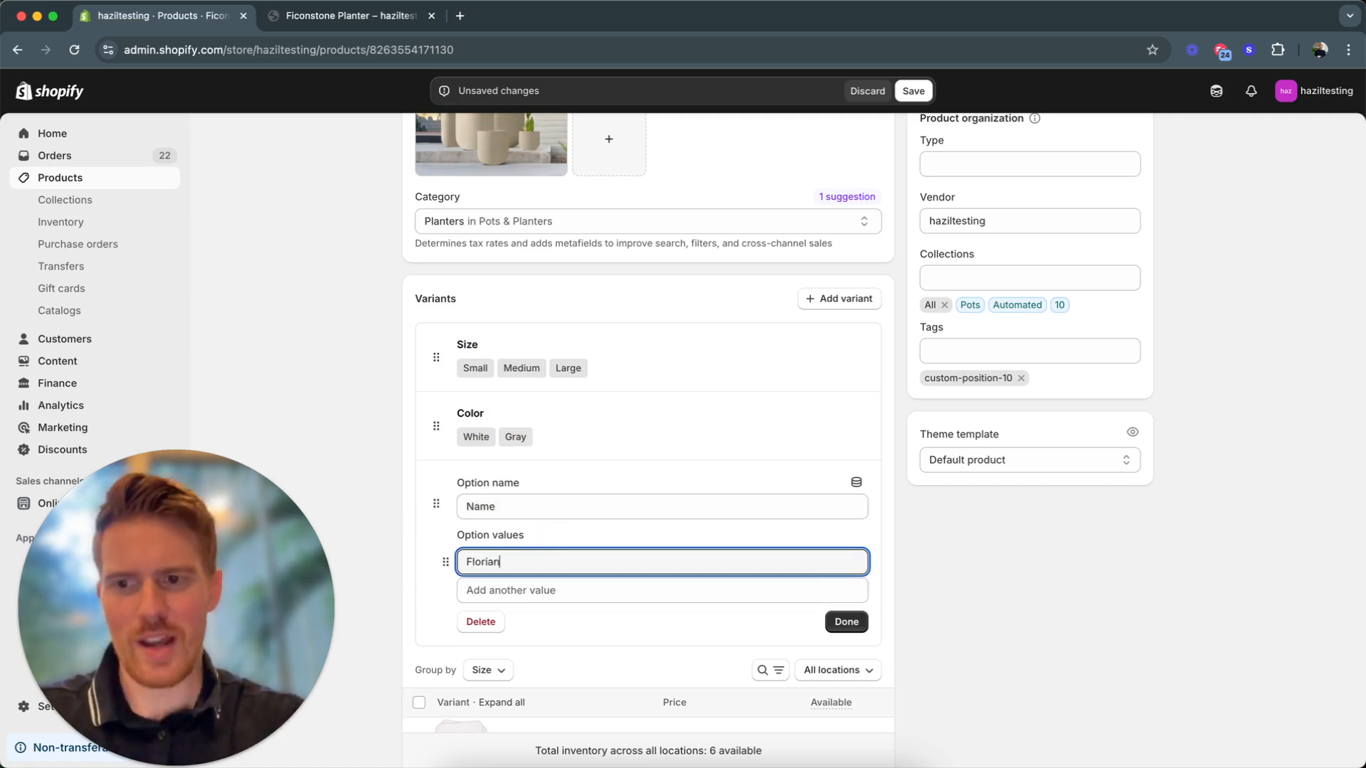
{"action": "left_click", "coordinate": [844, 621]}
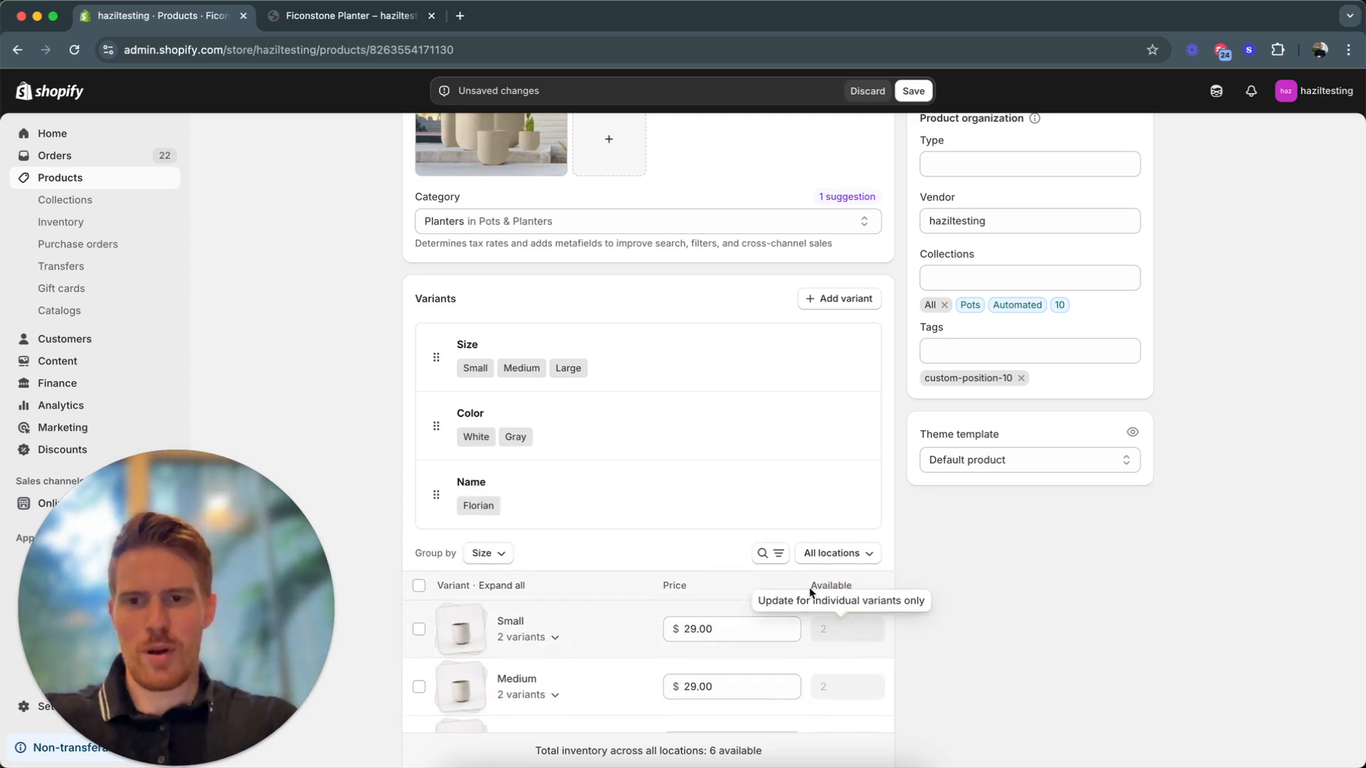
{"action": "left_click", "coordinate": [547, 484]}
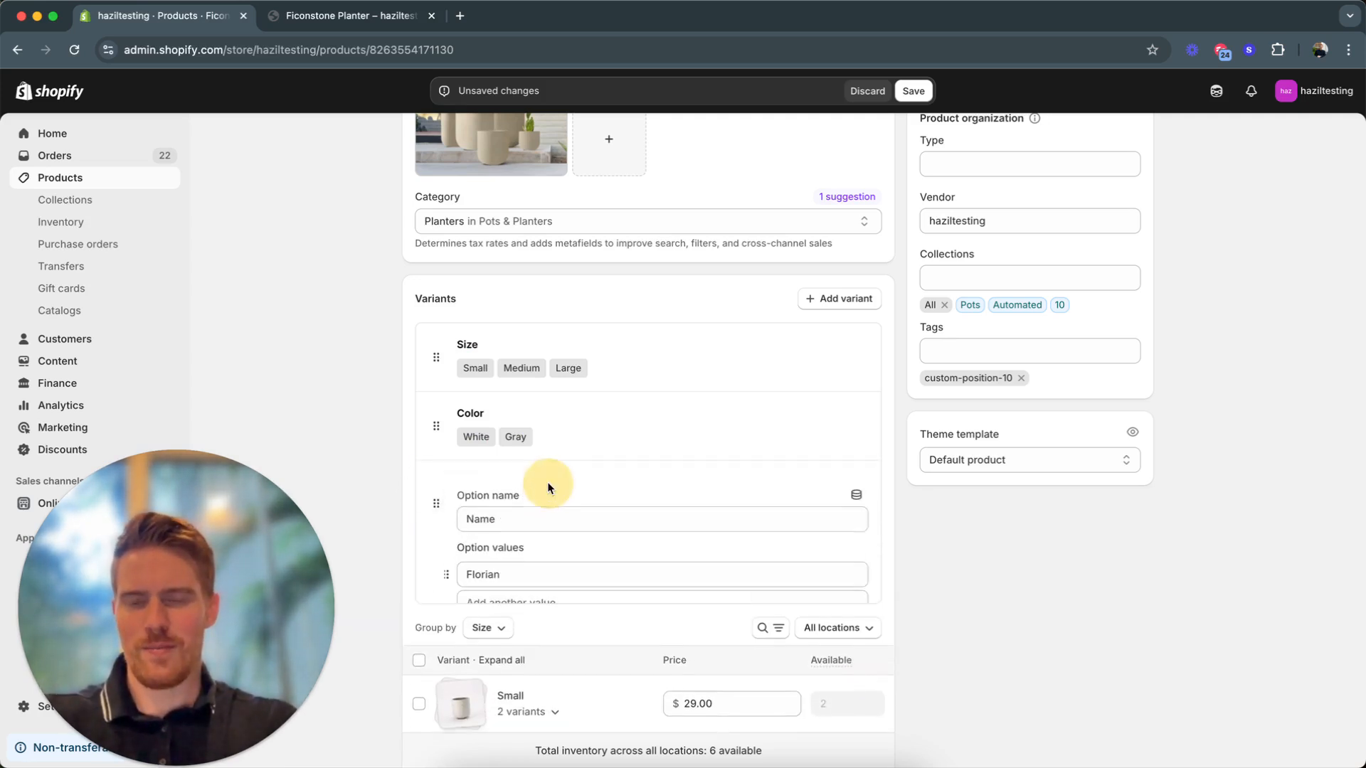
{"action": "left_click", "coordinate": [483, 622]}
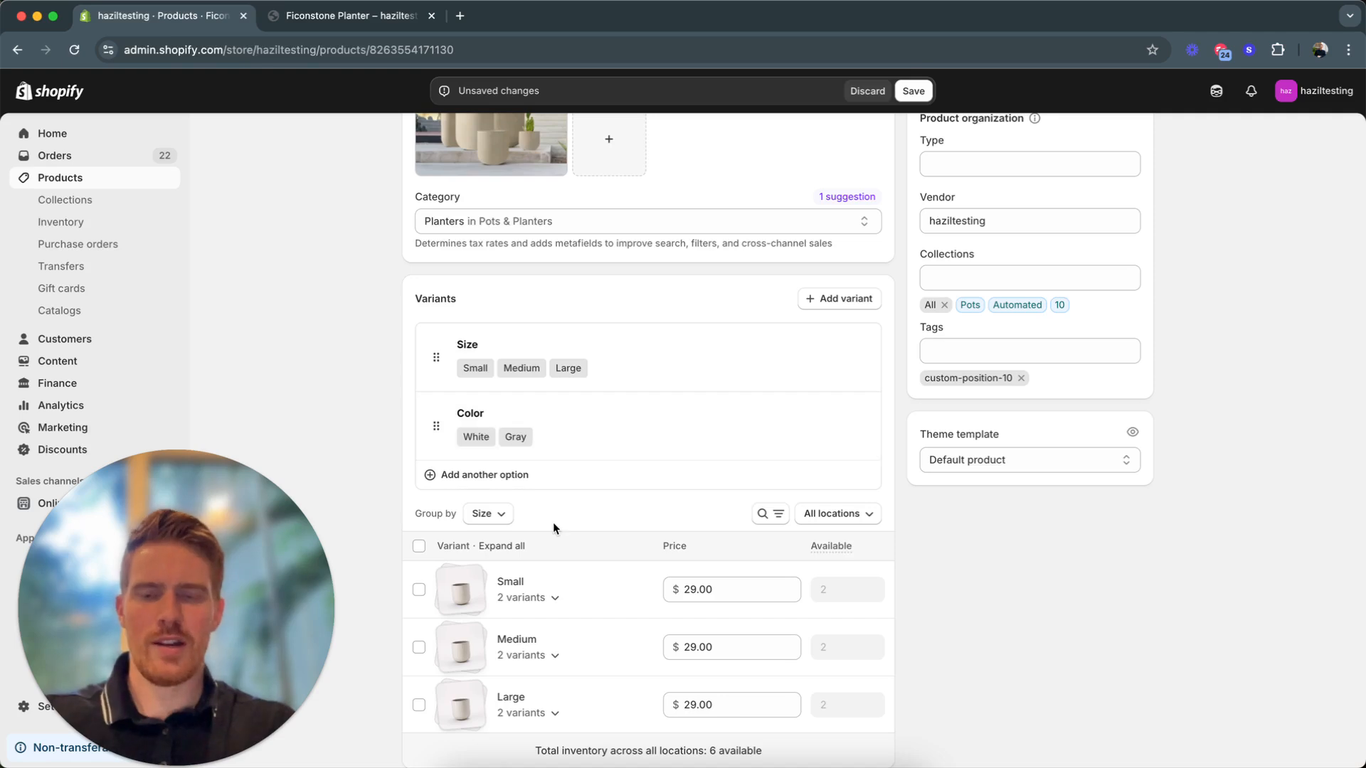
Step: Save the product and examine the image choices for the White variant of the Small size
{"action": "key", "text": "super+s"}
{"action": "scroll", "coordinate": [553, 522], "scroll_direction": "down", "scroll_amount": 3}
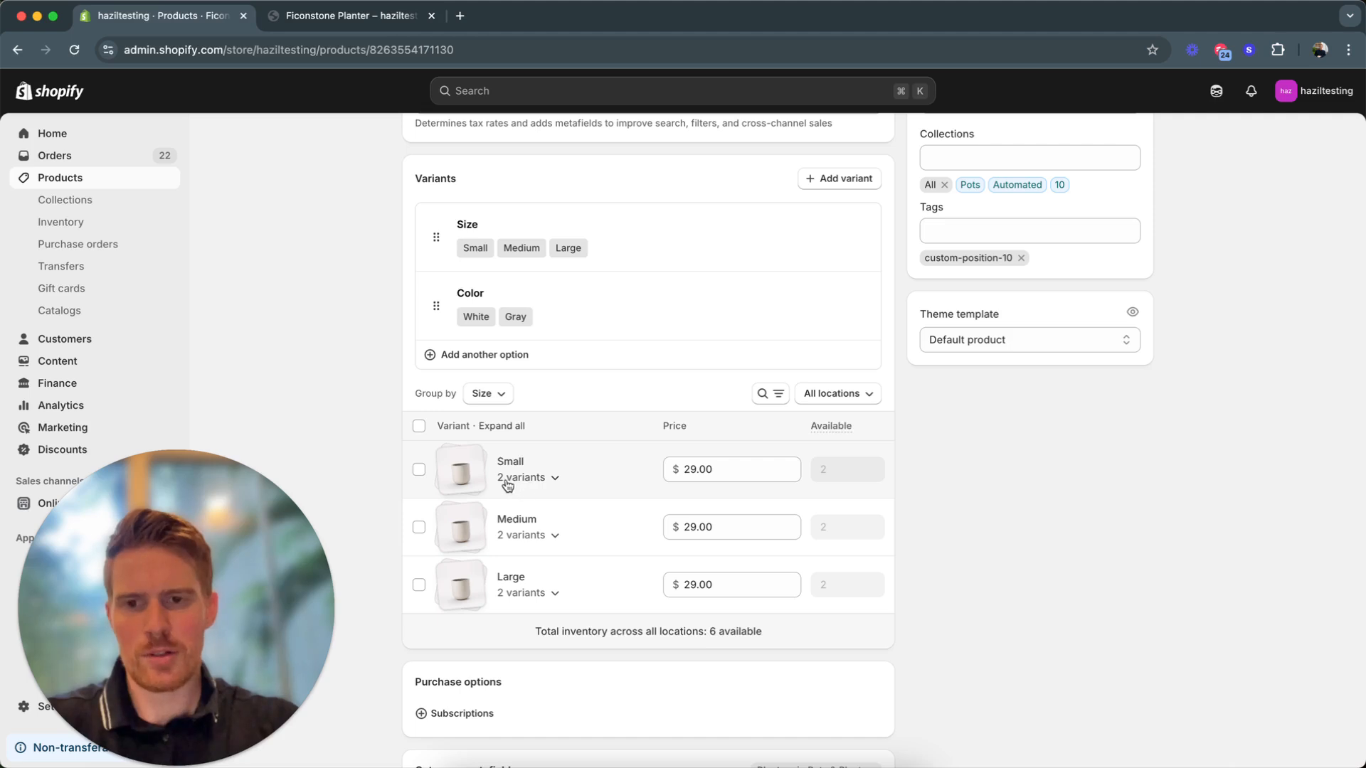
{"action": "left_click", "coordinate": [547, 481]}
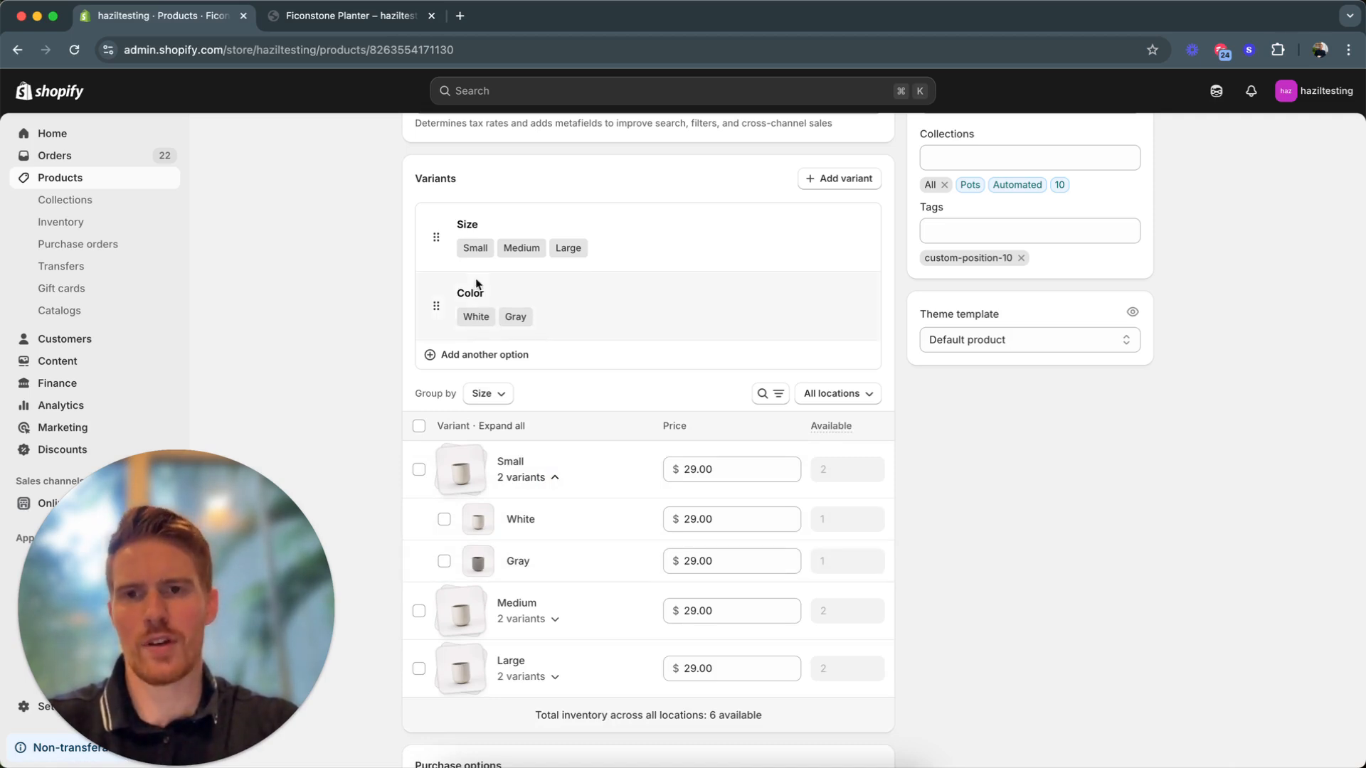
{"action": "left_click", "coordinate": [484, 524]}
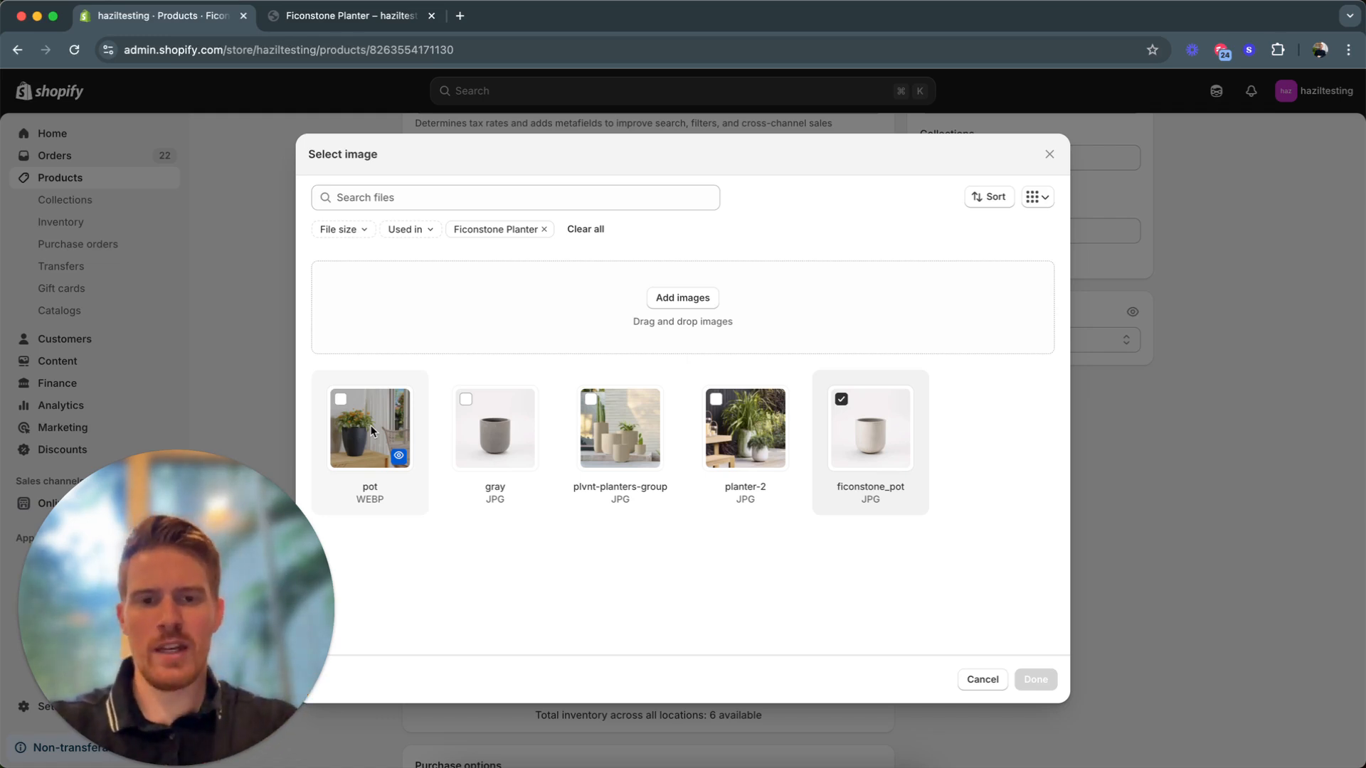
{"action": "left_click", "coordinate": [985, 679]}
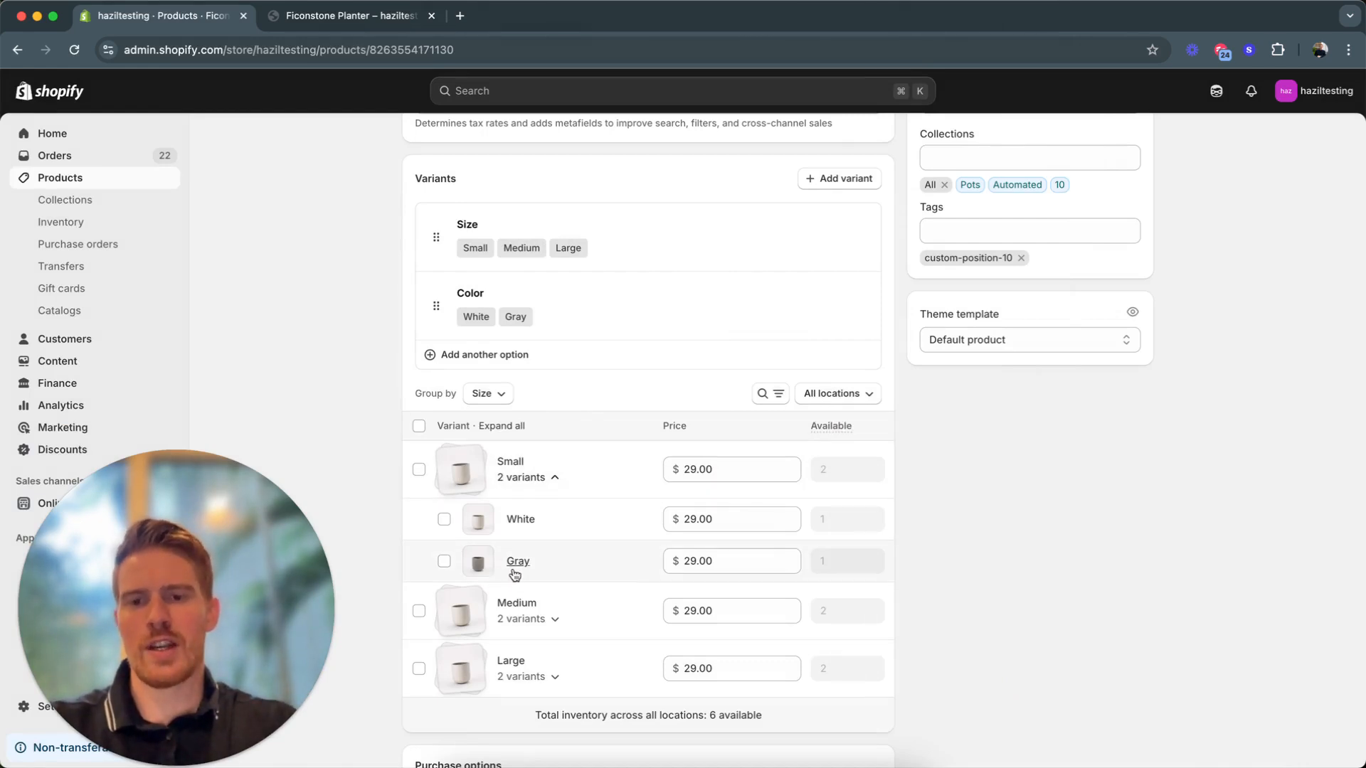
Step: Switch to the storefront preview of the Ficonstone Planter, reload it and select the Gray color
{"action": "scroll", "coordinate": [589, 524], "scroll_direction": "up", "scroll_amount": 7}
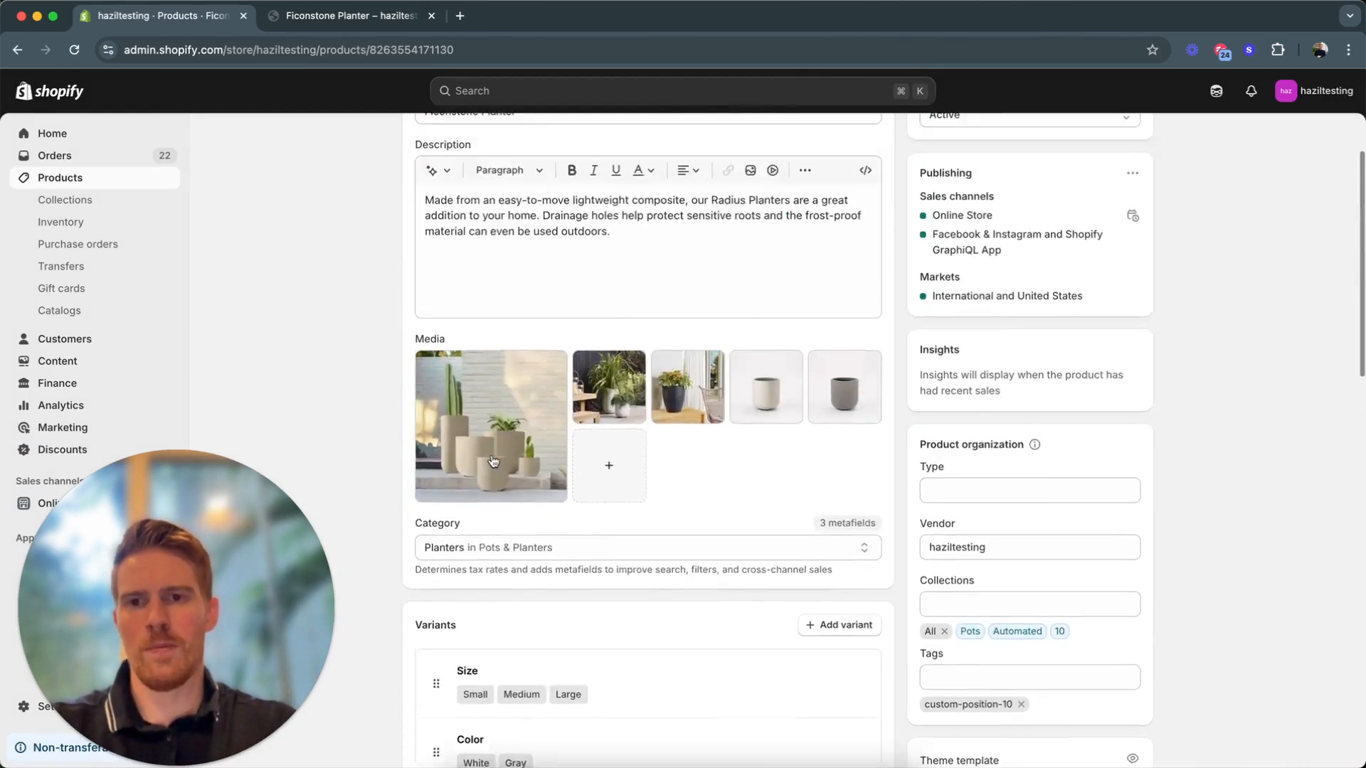
{"action": "left_click", "coordinate": [331, 20]}
{"action": "scroll", "coordinate": [518, 120], "scroll_direction": "up", "scroll_amount": 3}
{"action": "key", "text": "super+r"}
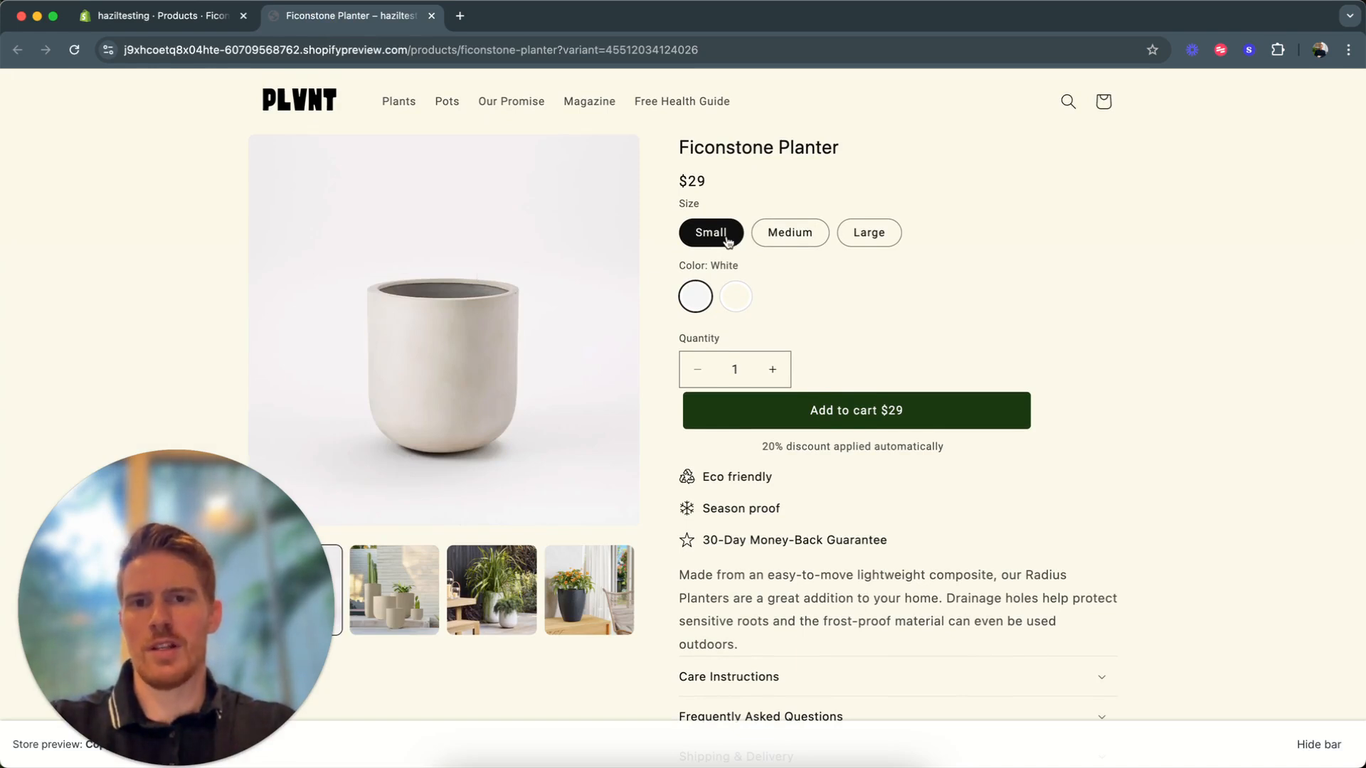
{"action": "left_click", "coordinate": [735, 298]}
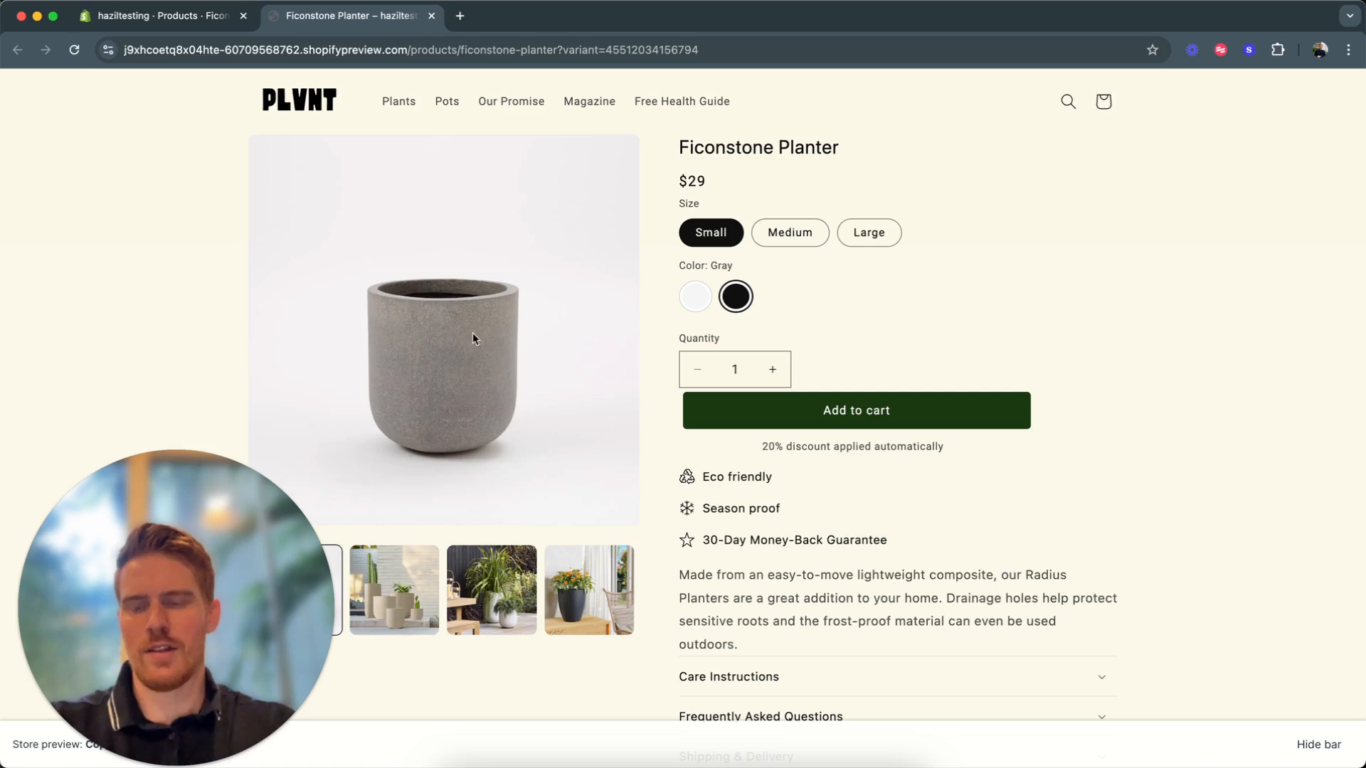
Step: View the lifestyle images in the storefront product gallery, ending on the group of planters
{"action": "scroll", "coordinate": [419, 293], "scroll_direction": "down", "scroll_amount": 2}
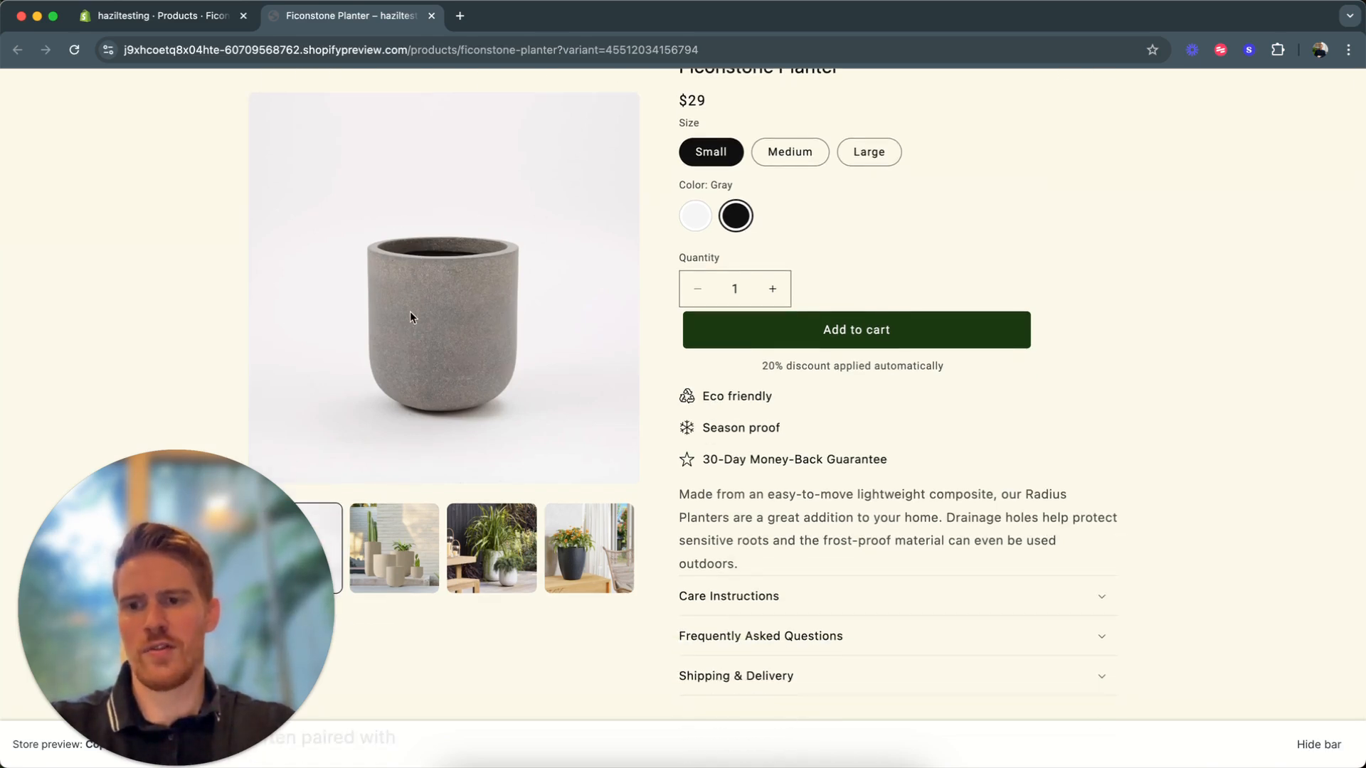
{"action": "scroll", "coordinate": [409, 310], "scroll_direction": "down", "scroll_amount": 2}
{"action": "left_click", "coordinate": [427, 547]}
{"action": "left_click", "coordinate": [466, 573]}
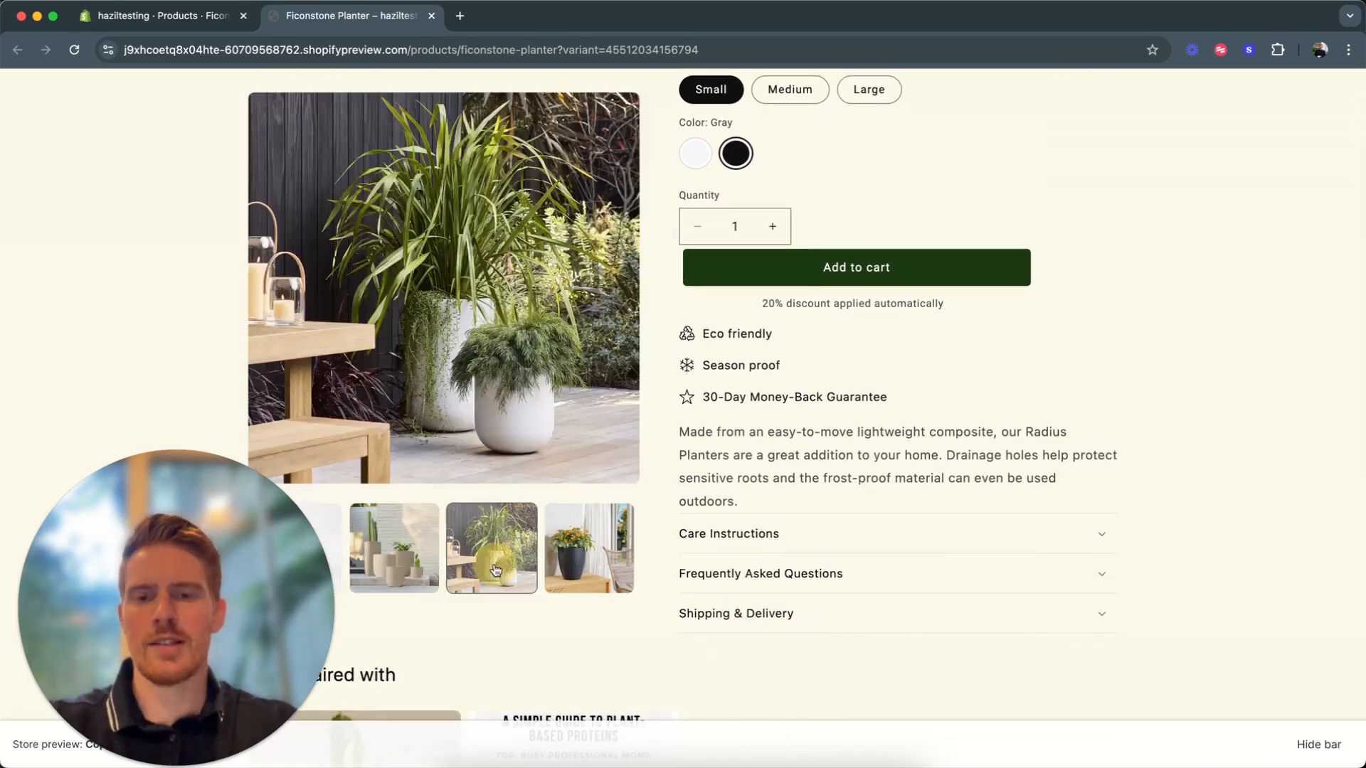
{"action": "left_click", "coordinate": [581, 568]}
{"action": "left_click", "coordinate": [400, 555]}
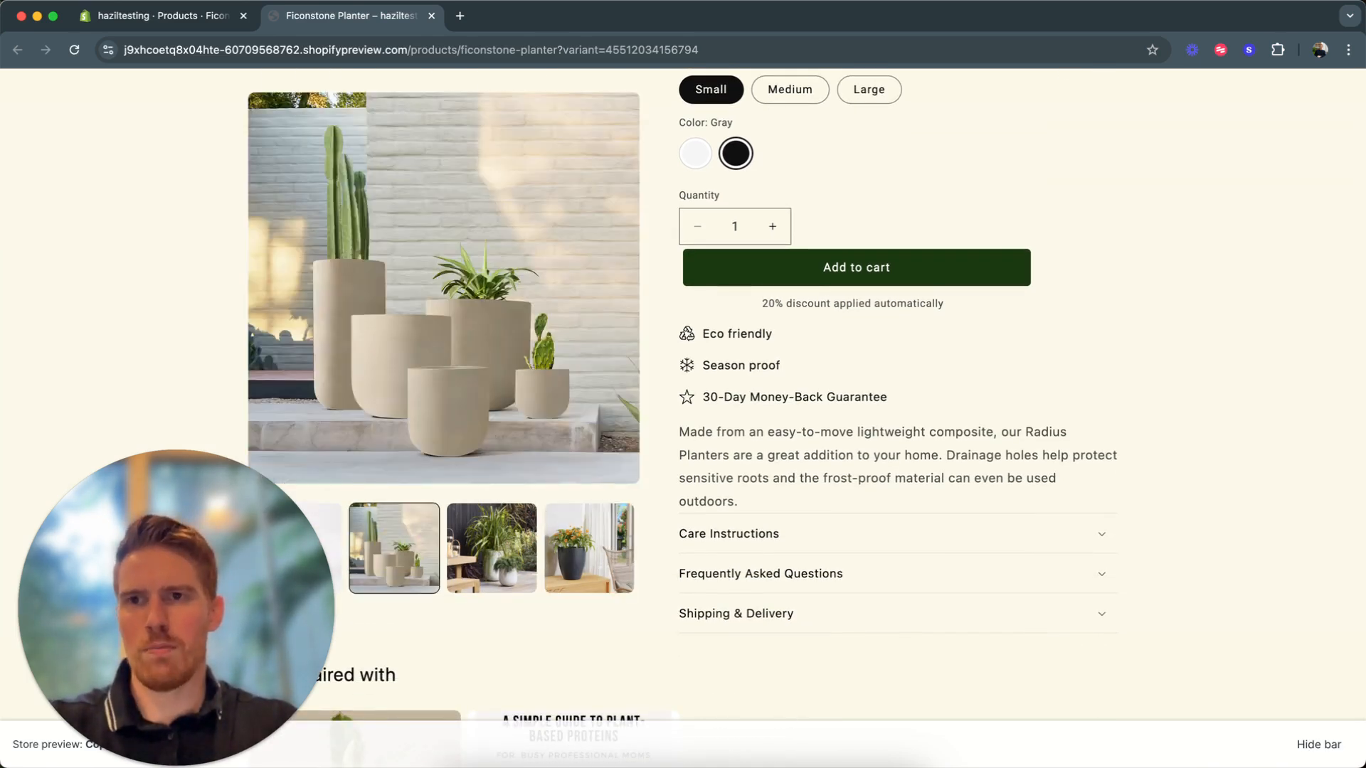
Step: Return to the product in the Shopify admin and compare its media images with the variant images
{"action": "left_click", "coordinate": [172, 16]}
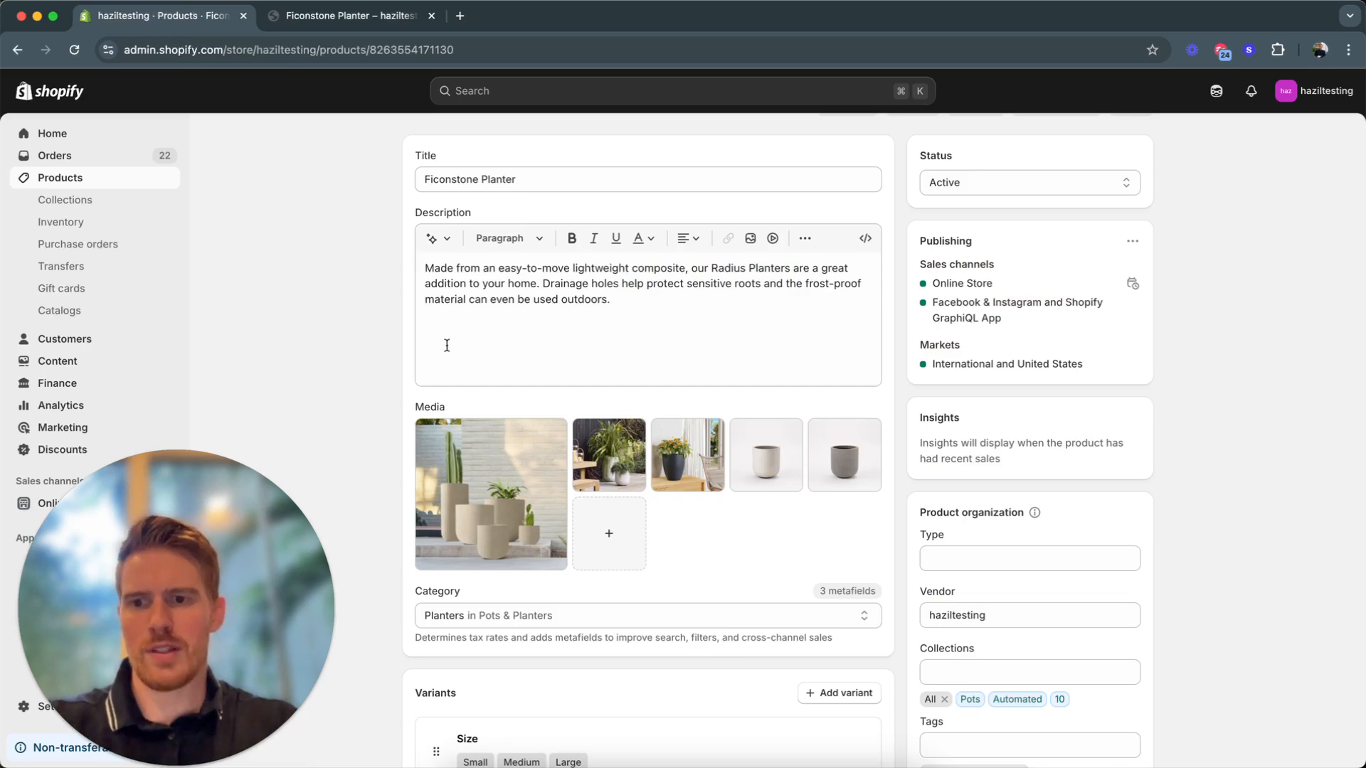
{"action": "scroll", "coordinate": [490, 491], "scroll_direction": "down", "scroll_amount": 1}
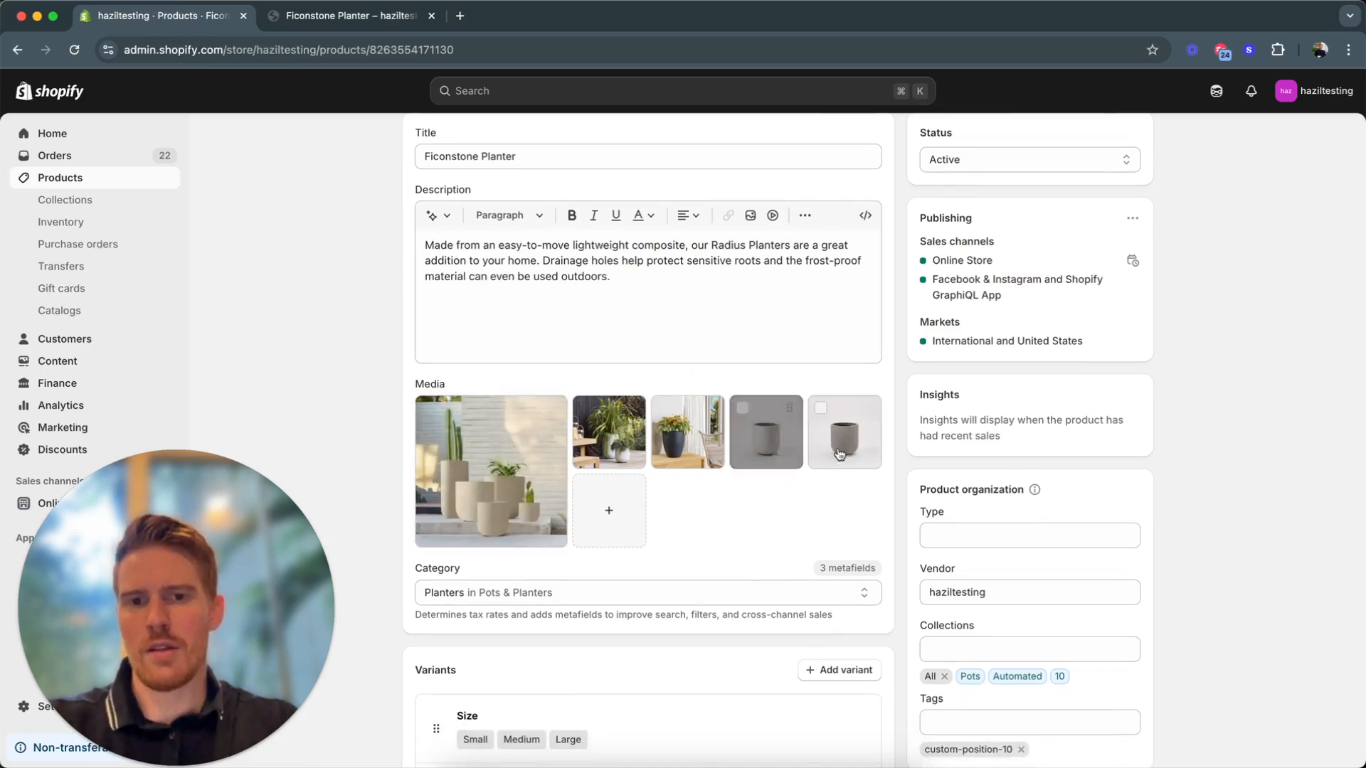
{"action": "scroll", "coordinate": [651, 538], "scroll_direction": "down", "scroll_amount": 5}
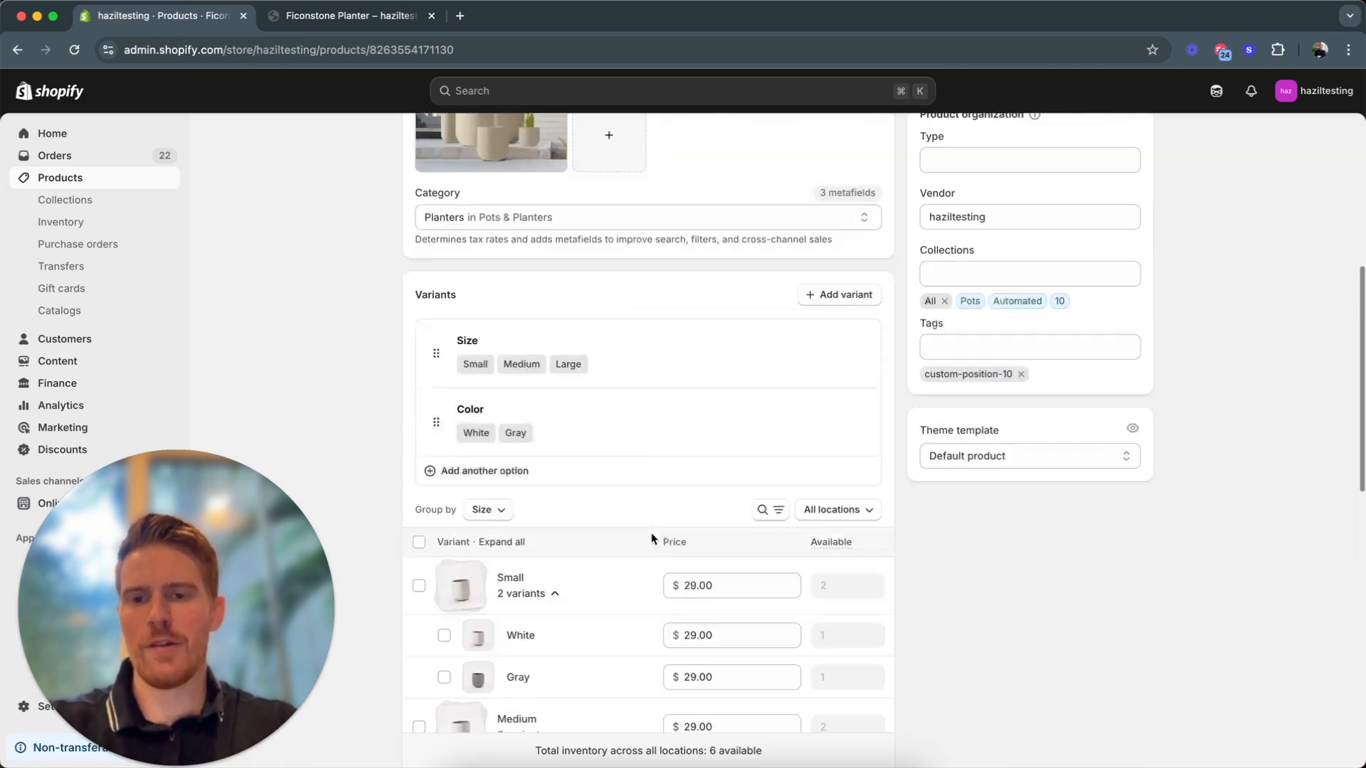
{"action": "scroll", "coordinate": [771, 275], "scroll_direction": "up", "scroll_amount": 3}
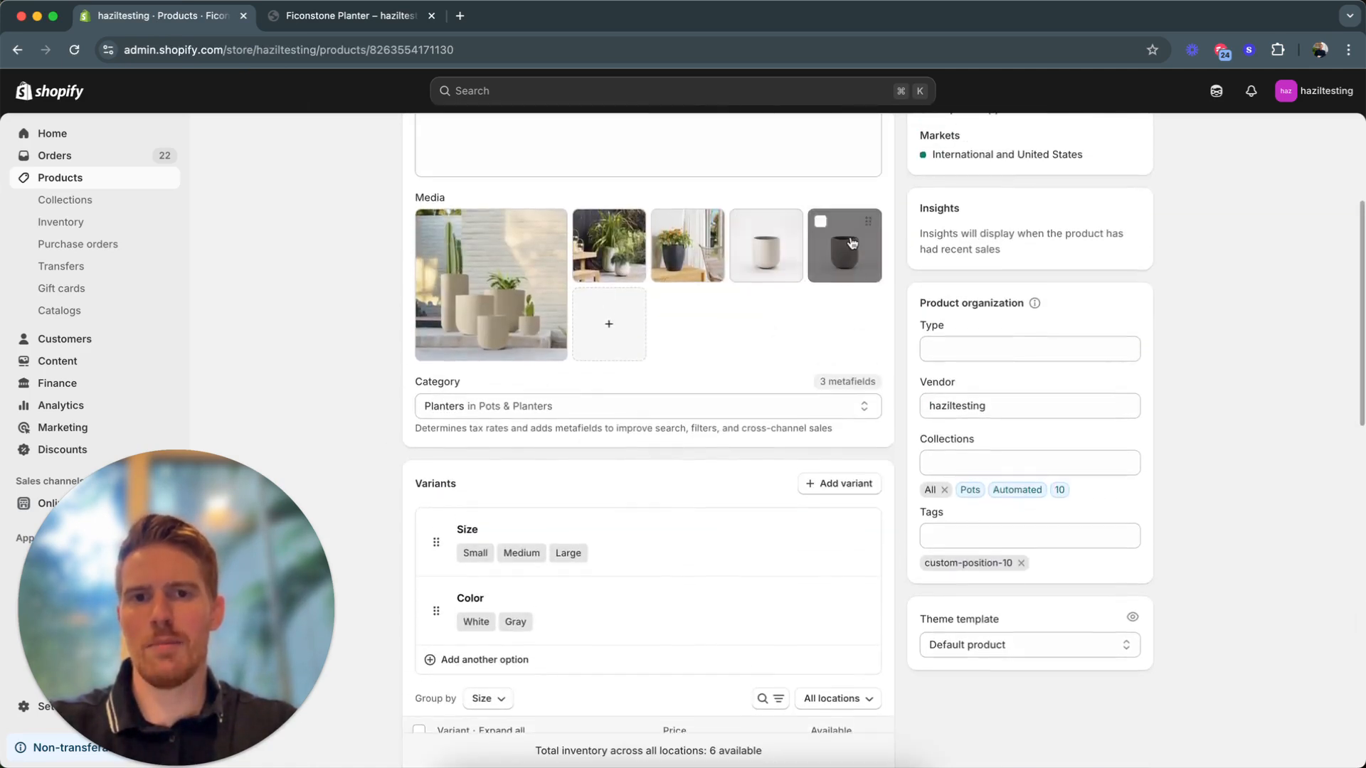
Step: Check the image gallery and color options in the storefront preview once more, and return to the Shopify admin
{"action": "left_click", "coordinate": [304, 14]}
{"action": "scroll", "coordinate": [667, 447], "scroll_direction": "up", "scroll_amount": 3}
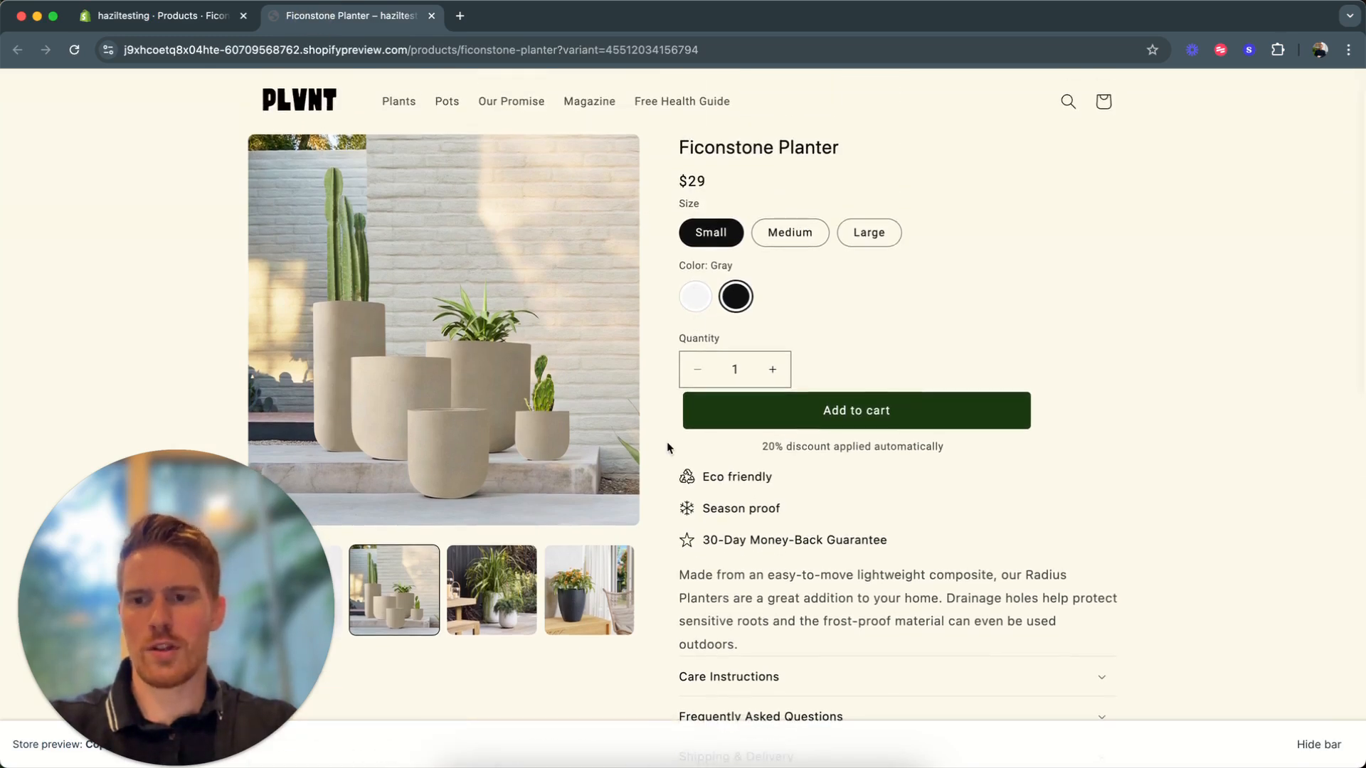
{"action": "left_click", "coordinate": [186, 15]}
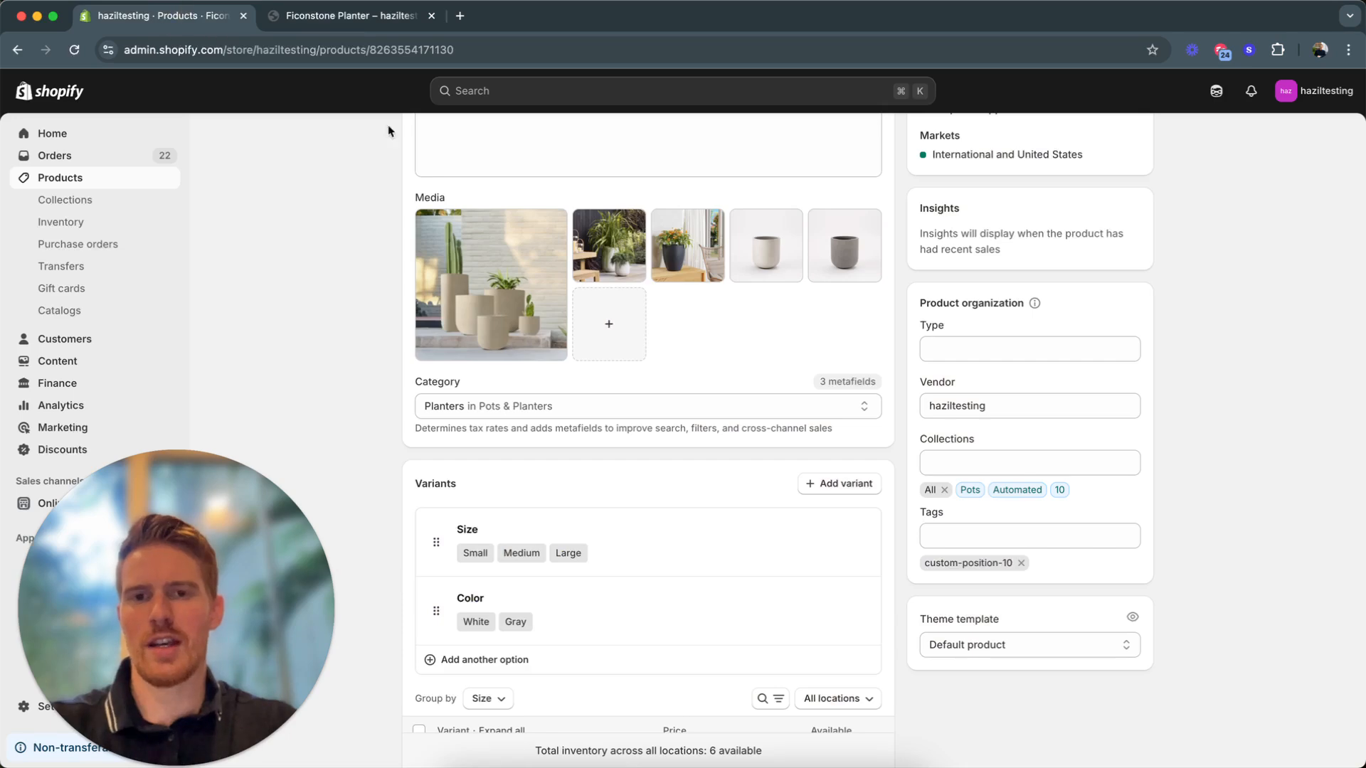
Step: Review the product media and variants, and check the image assigned to the Small Gray variant without changing it
{"action": "scroll", "coordinate": [783, 355], "scroll_direction": "down", "scroll_amount": 5}
{"action": "scroll", "coordinate": [784, 356], "scroll_direction": "up", "scroll_amount": 7}
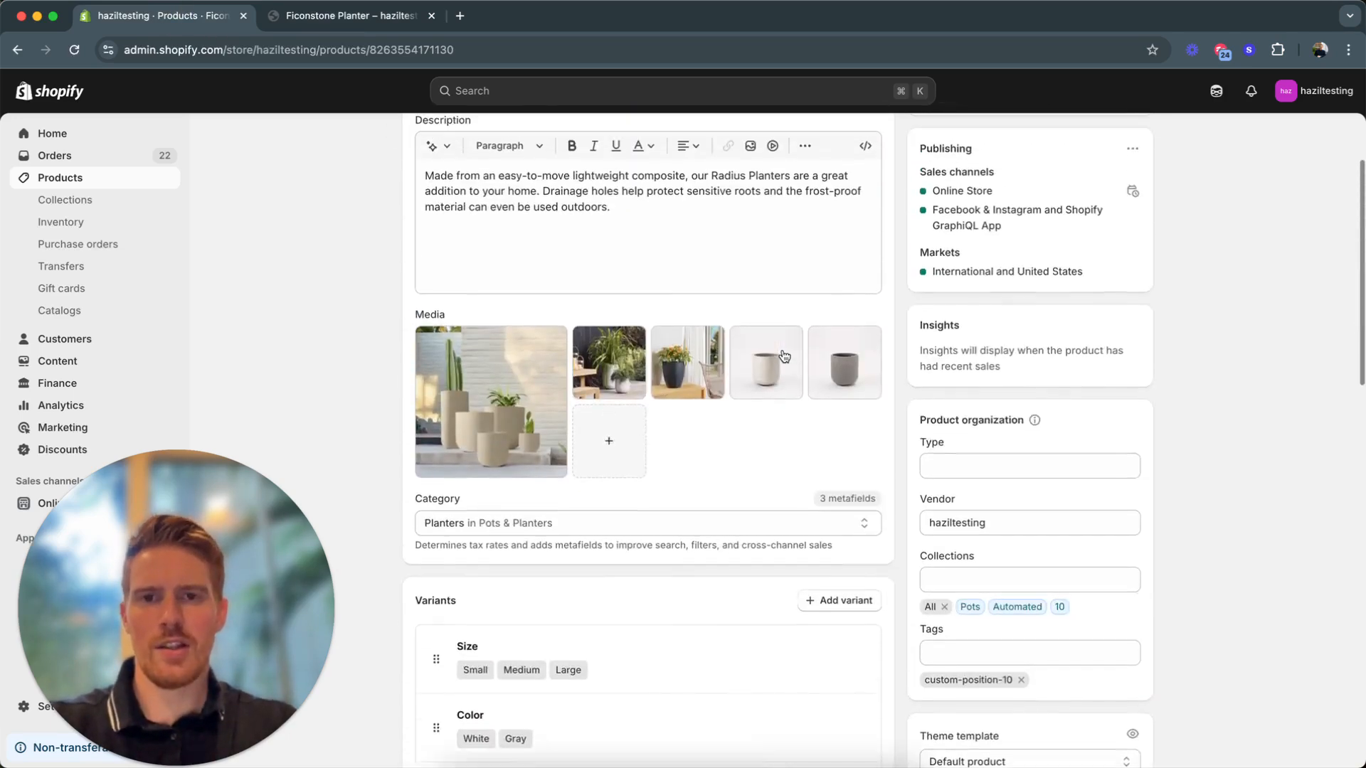
{"action": "scroll", "coordinate": [734, 396], "scroll_direction": "down", "scroll_amount": 10}
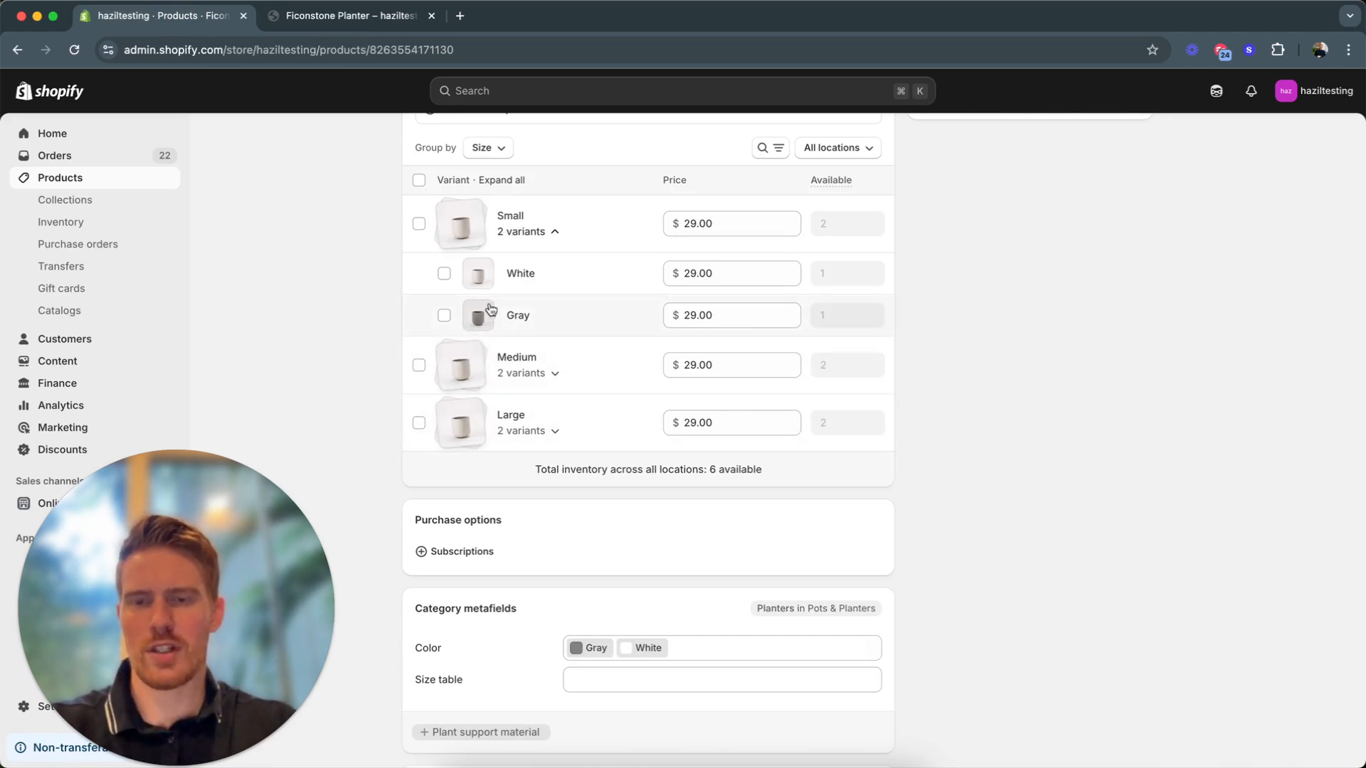
{"action": "left_click", "coordinate": [480, 318]}
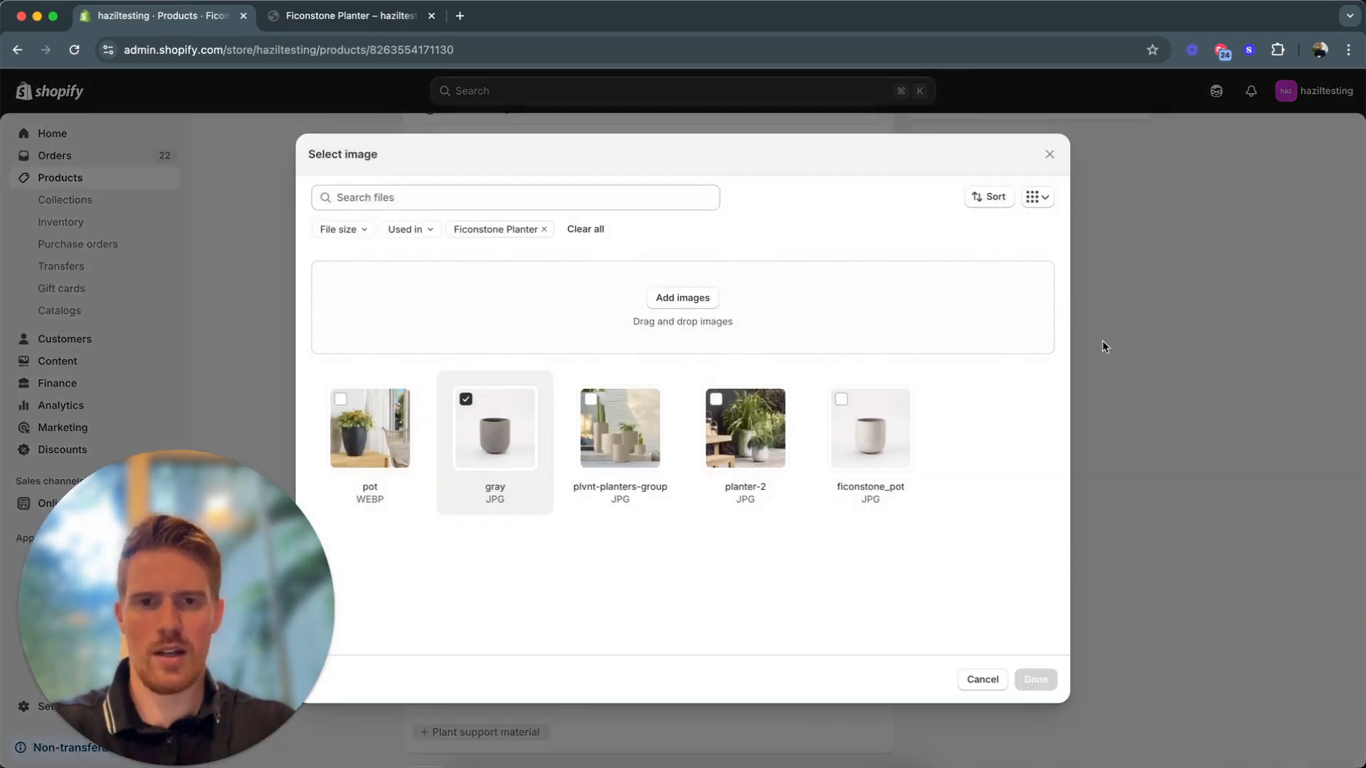
{"action": "left_click", "coordinate": [1122, 344]}
{"action": "scroll", "coordinate": [616, 405], "scroll_direction": "down", "scroll_amount": 3}
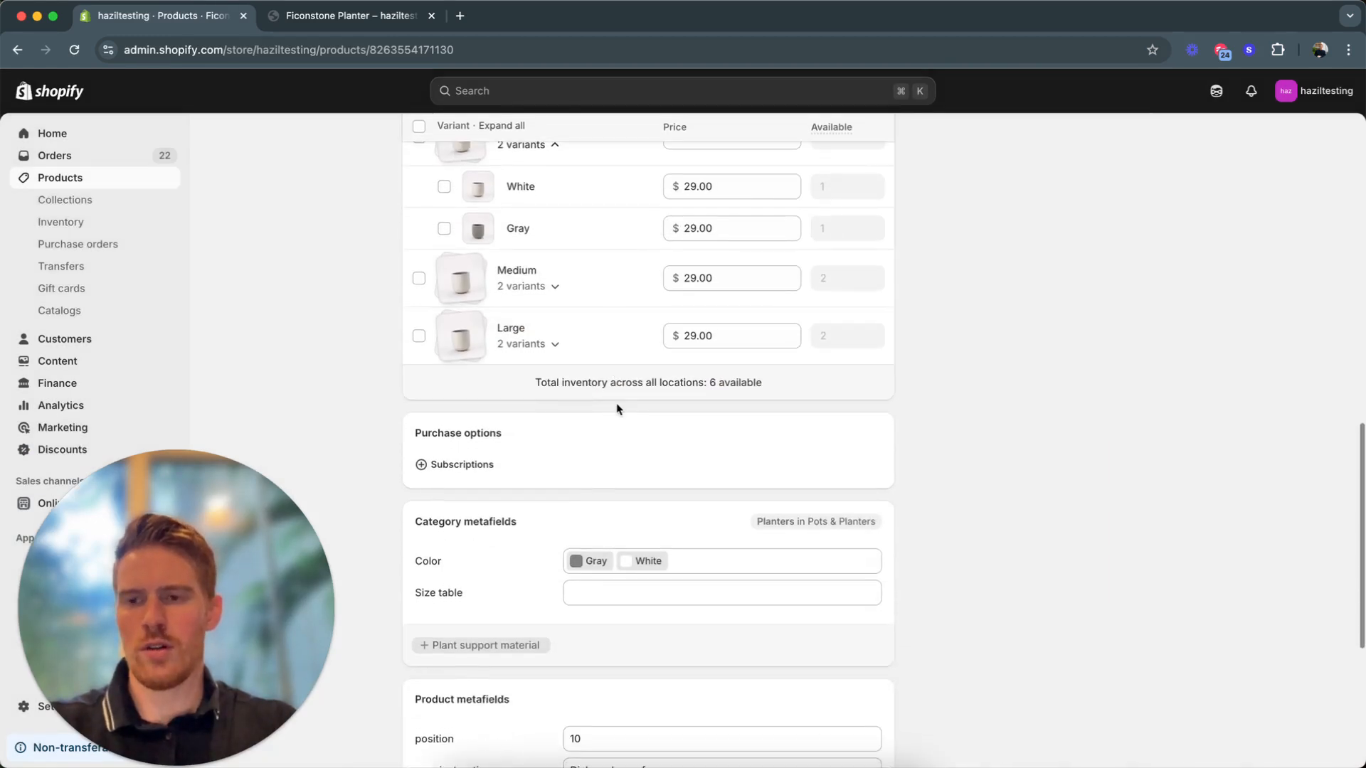
{"action": "scroll", "coordinate": [617, 409], "scroll_direction": "up", "scroll_amount": 3}
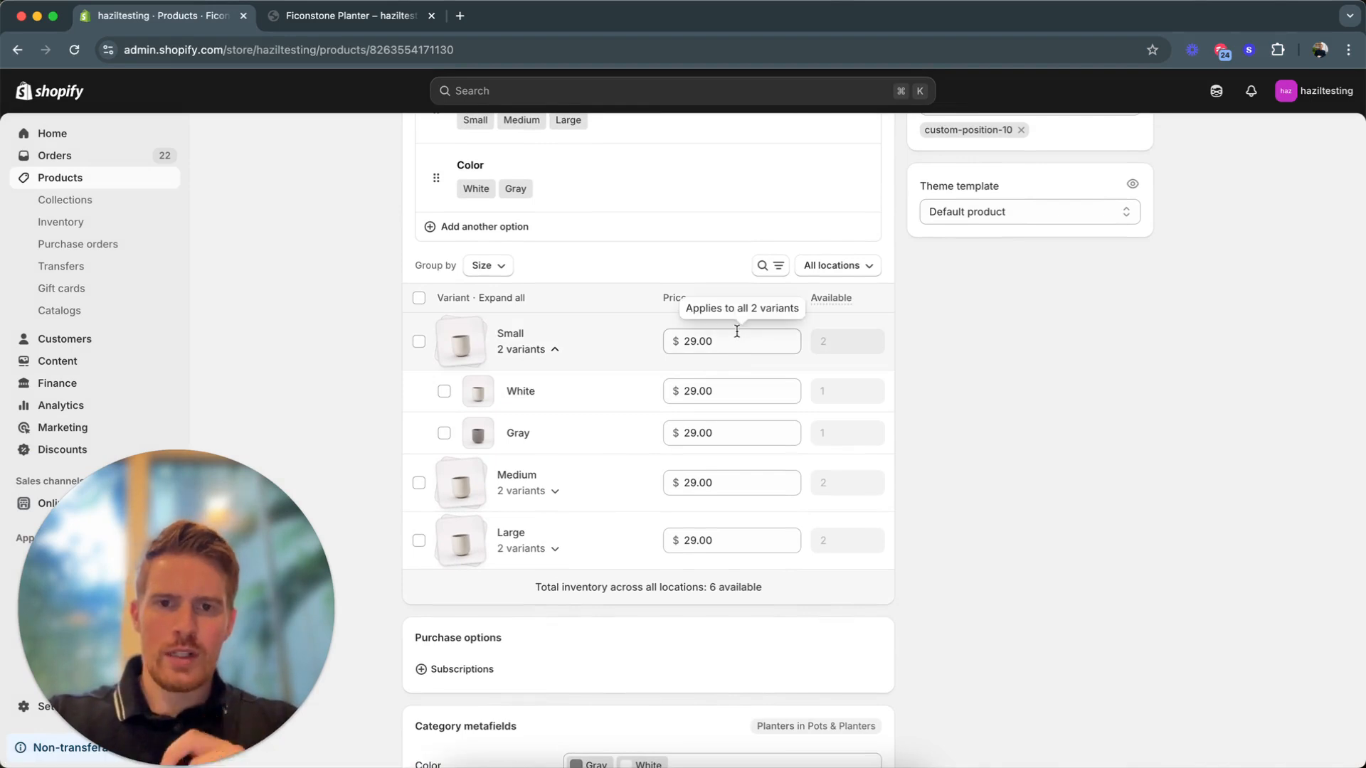
{"action": "left_click", "coordinate": [512, 335]}
{"action": "left_click", "coordinate": [512, 334]}
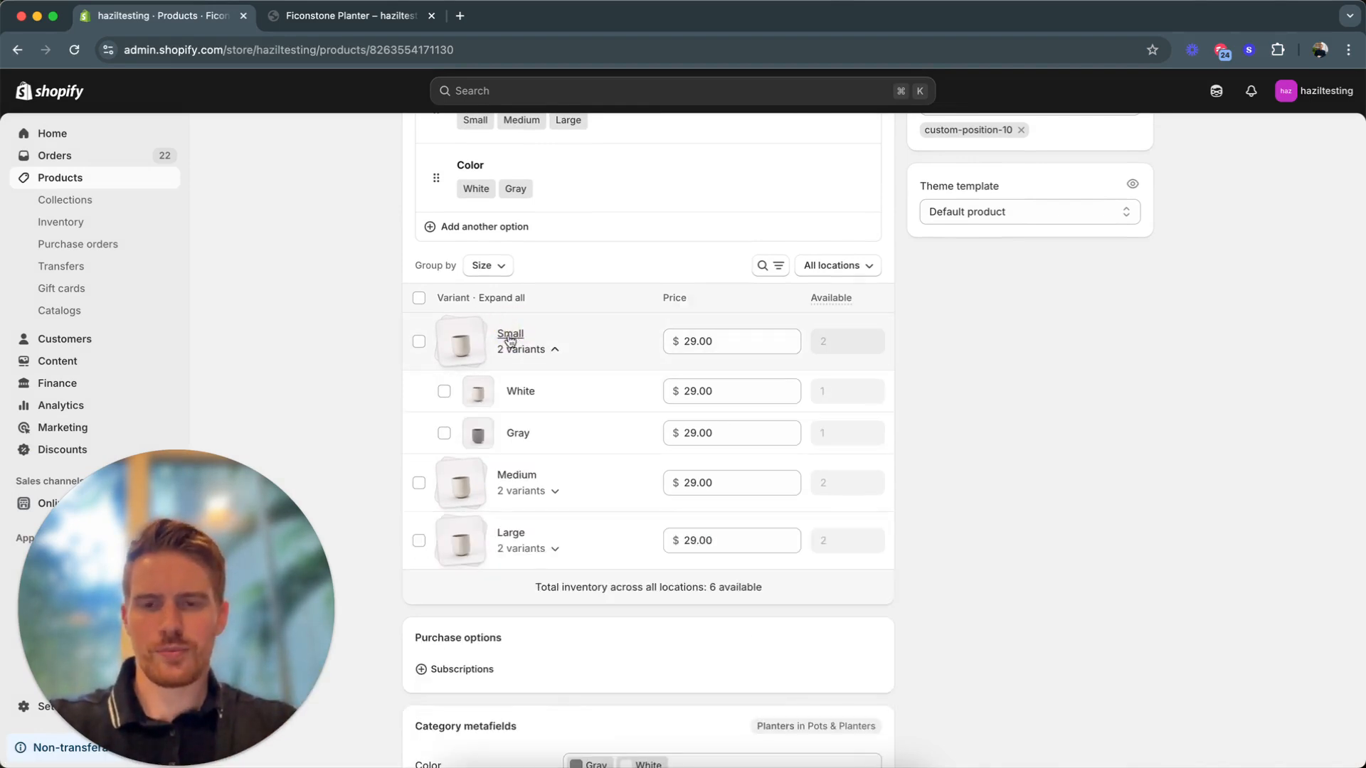
{"action": "left_click", "coordinate": [460, 341]}
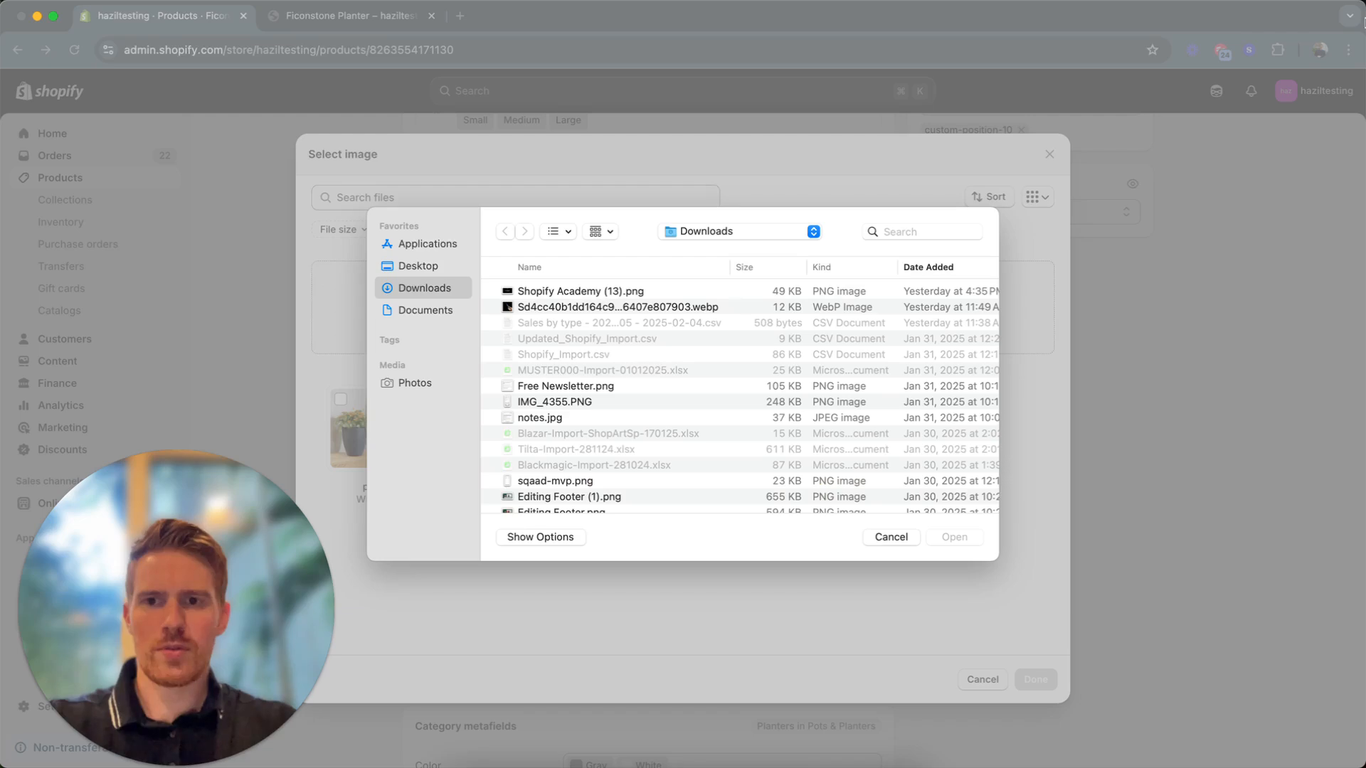
{"action": "key", "text": "Escape"}
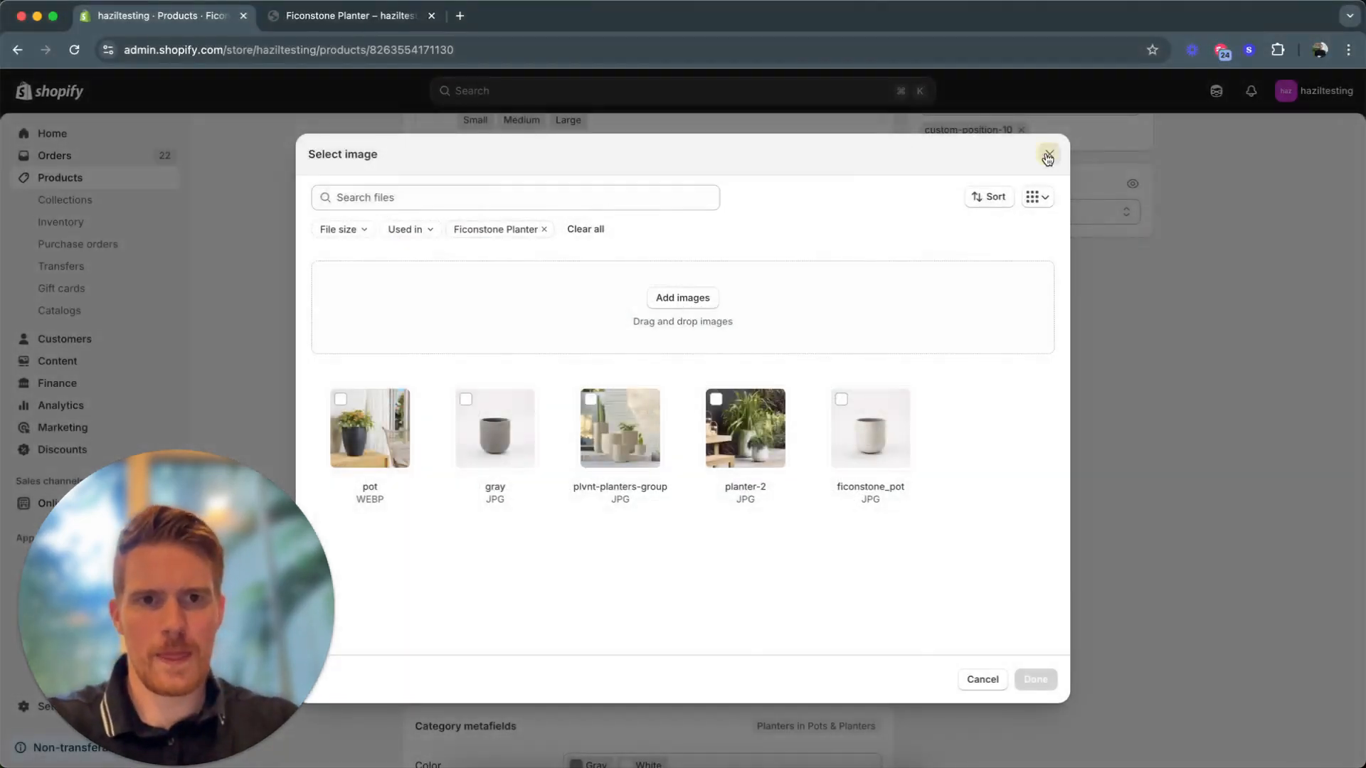
{"action": "left_click", "coordinate": [1049, 154]}
{"action": "left_click", "coordinate": [505, 340]}
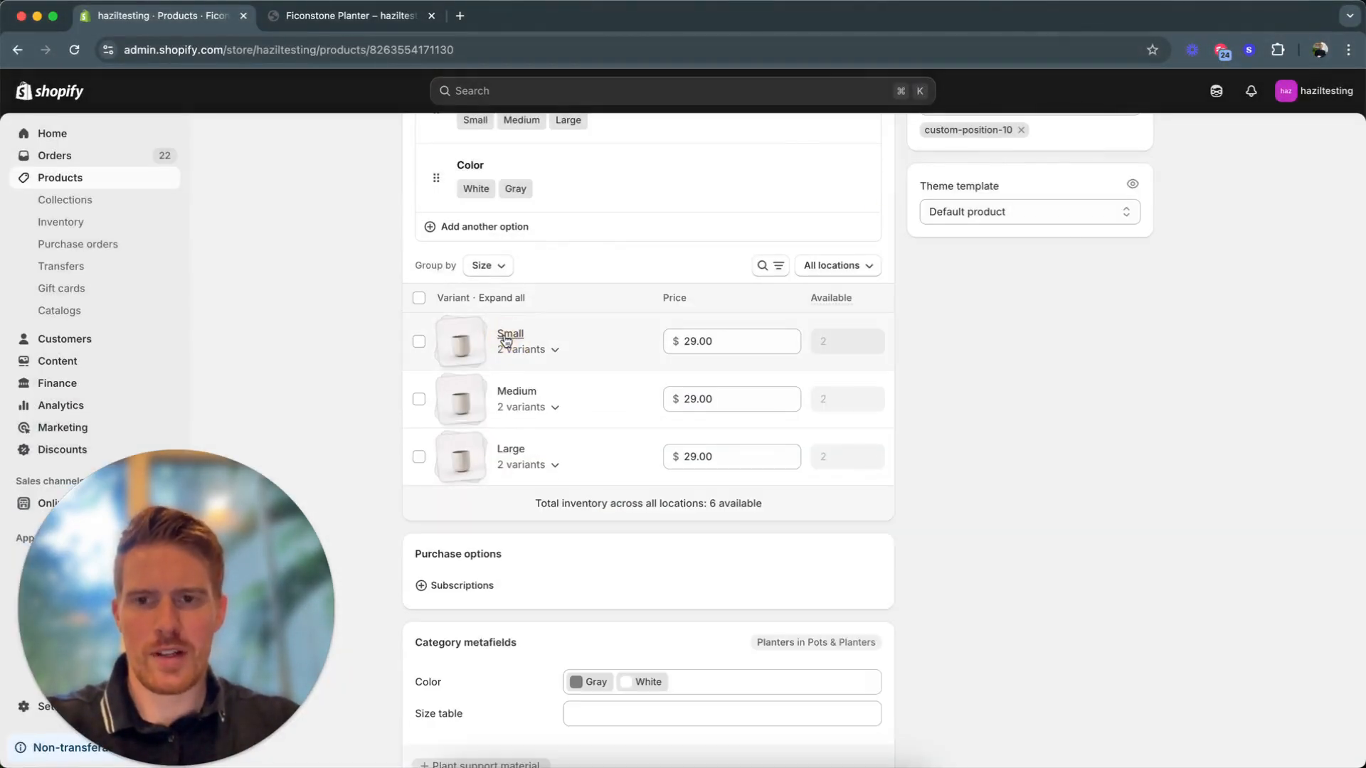
{"action": "left_click", "coordinate": [525, 336]}
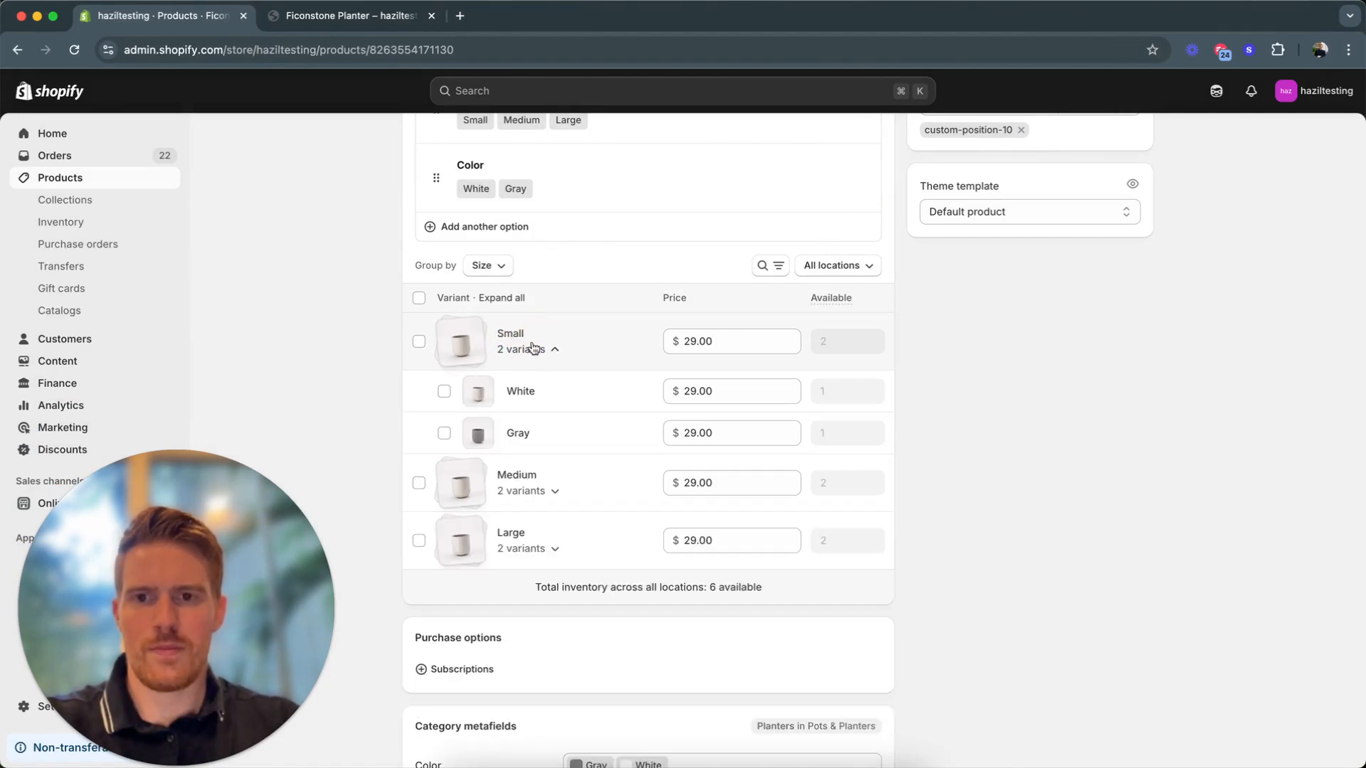
Step: Open the Small / White variant and review its options, image and pricing fields
{"action": "left_click", "coordinate": [518, 390]}
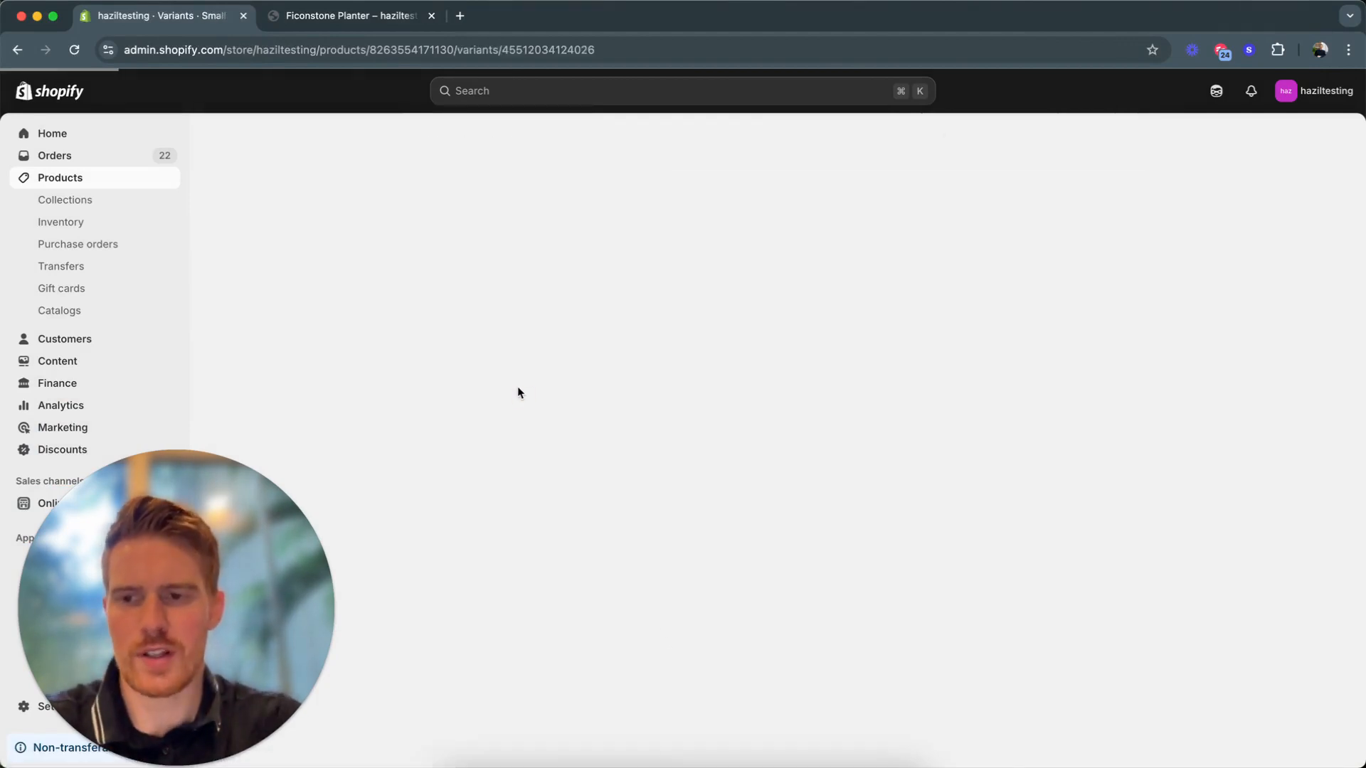
{"action": "scroll", "coordinate": [843, 221], "scroll_direction": "down", "scroll_amount": 4}
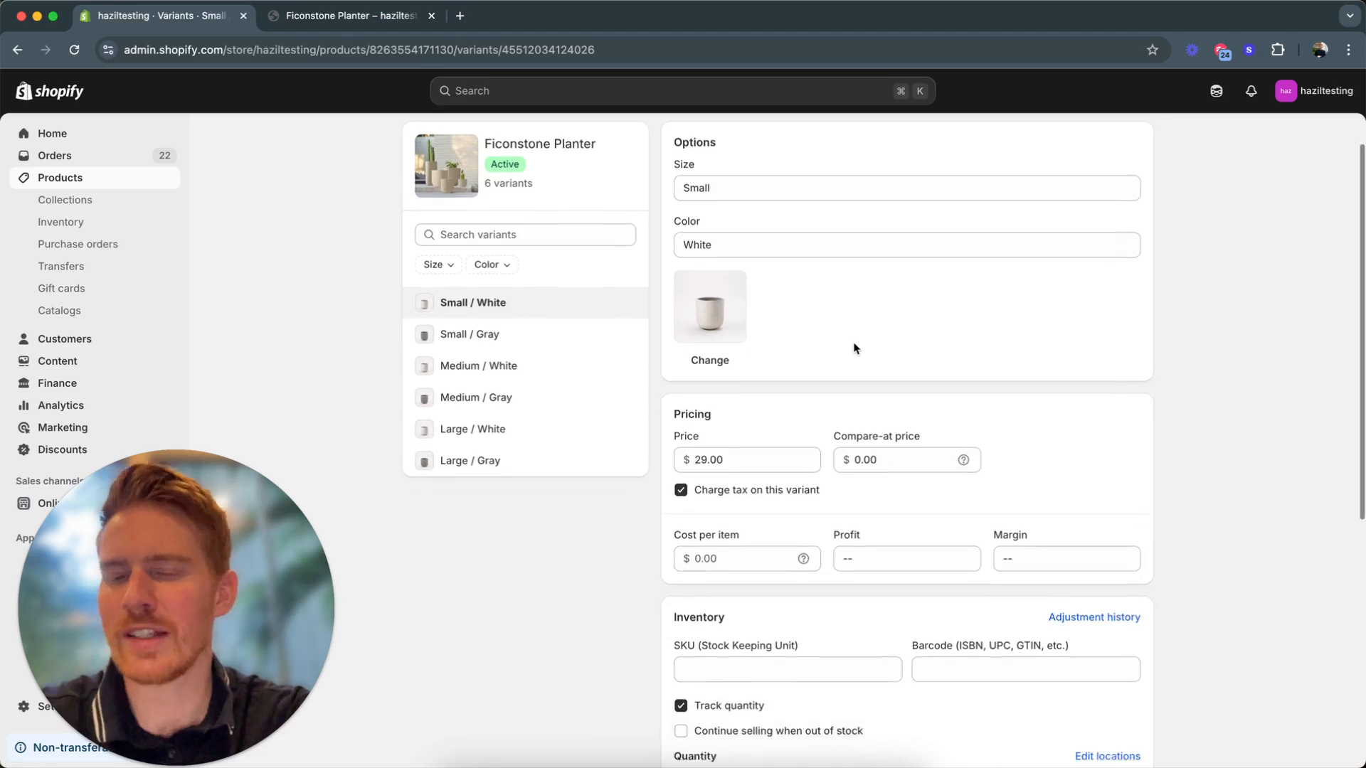
{"action": "scroll", "coordinate": [854, 347], "scroll_direction": "down", "scroll_amount": 1}
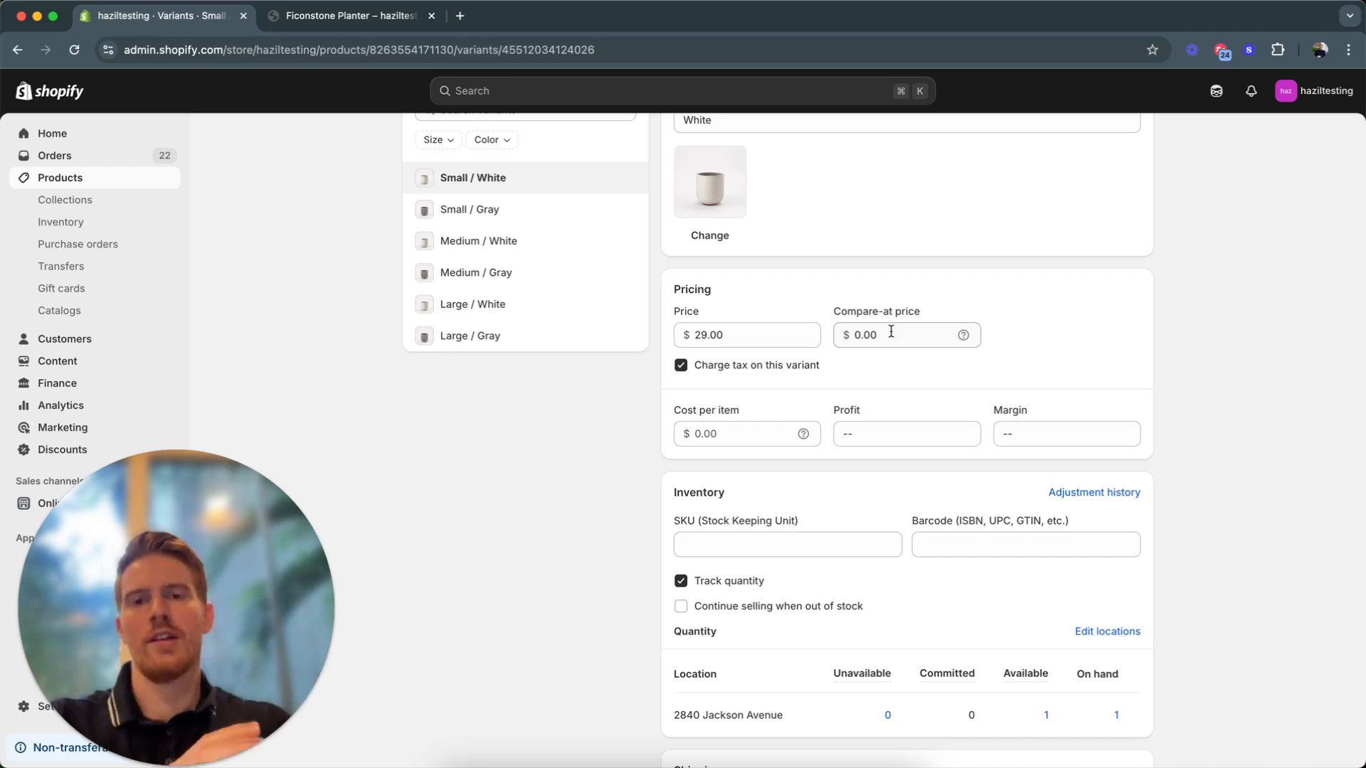
{"action": "left_click_drag", "start_coordinate": [737, 339], "coordinate": [674, 312]}
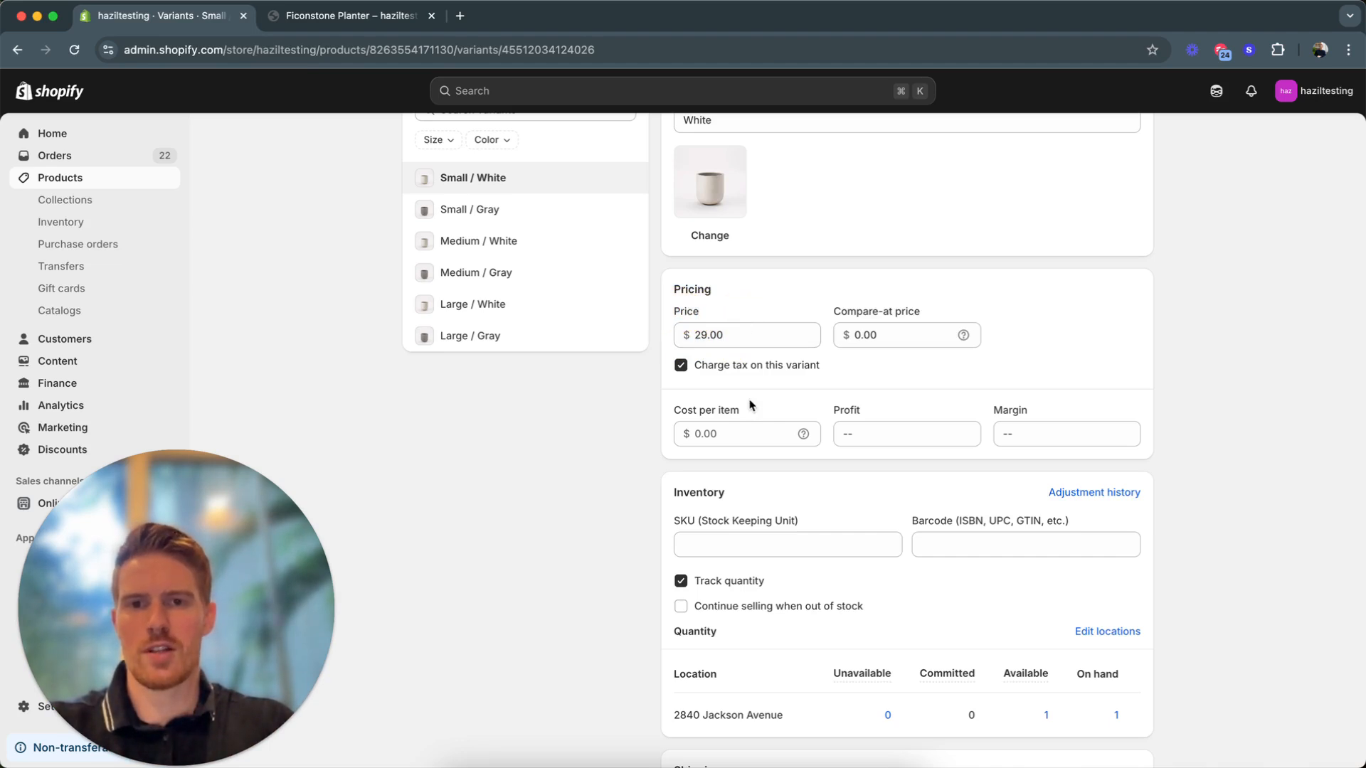
{"action": "scroll", "coordinate": [751, 398], "scroll_direction": "down", "scroll_amount": 2}
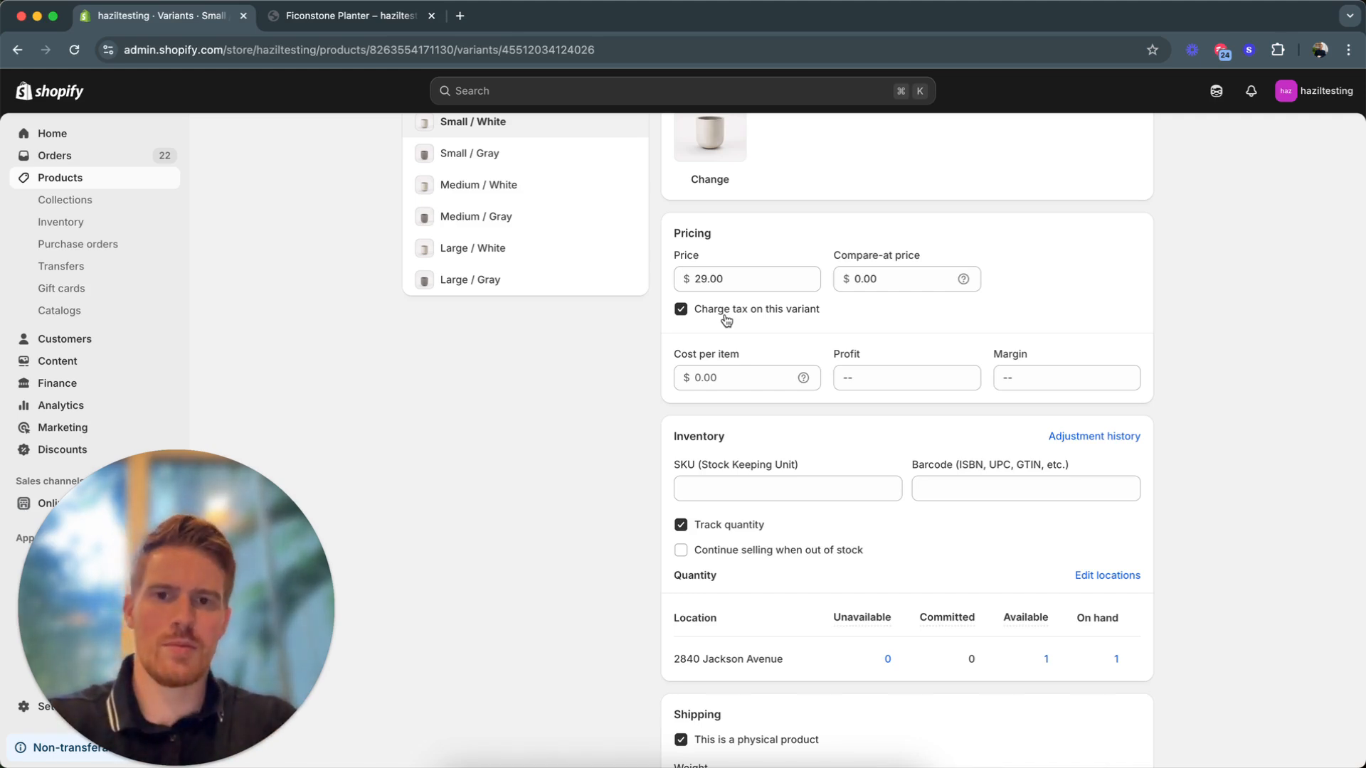
Step: Set the Small / White variant's cost per item to $5.00
{"action": "left_click", "coordinate": [732, 379]}
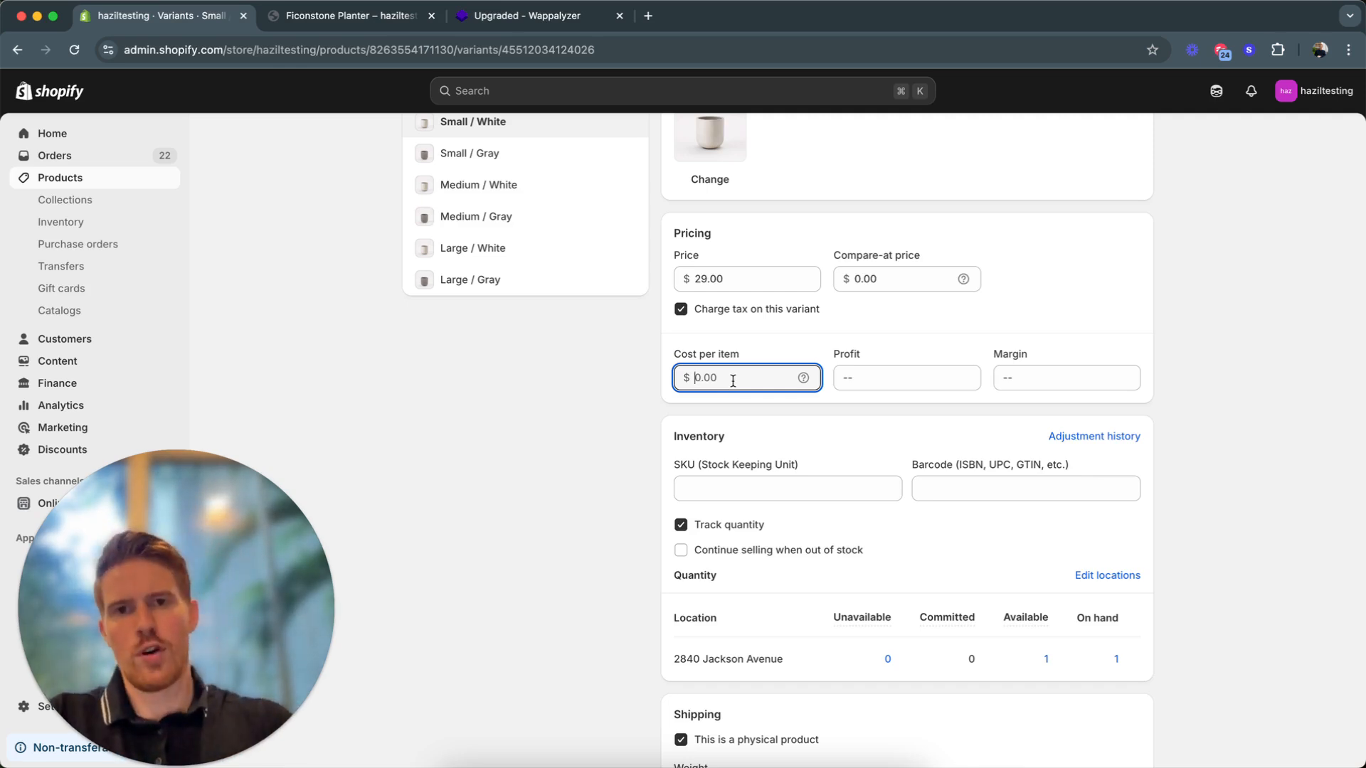
{"action": "scroll", "coordinate": [732, 382], "scroll_direction": "up", "scroll_amount": 1}
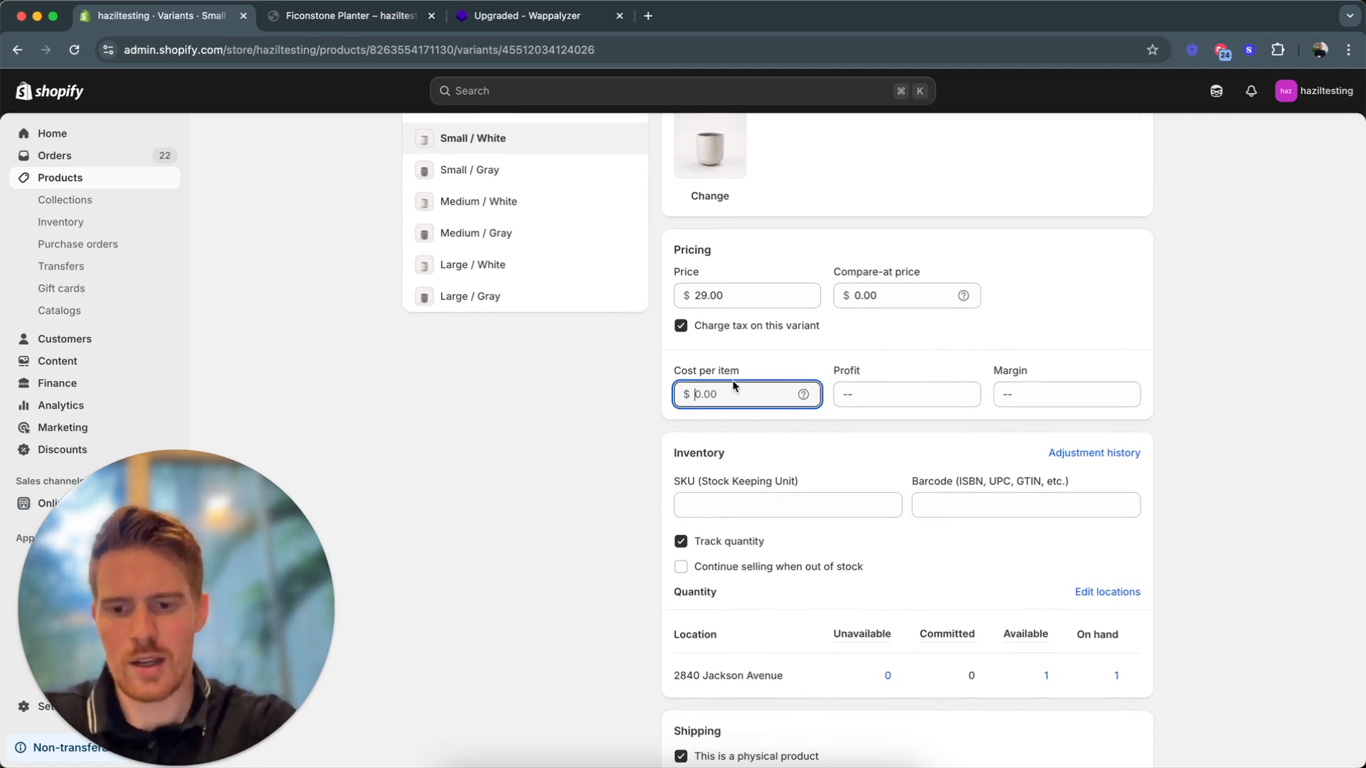
{"action": "type", "text": "5"}
{"action": "left_click", "coordinate": [928, 378]}
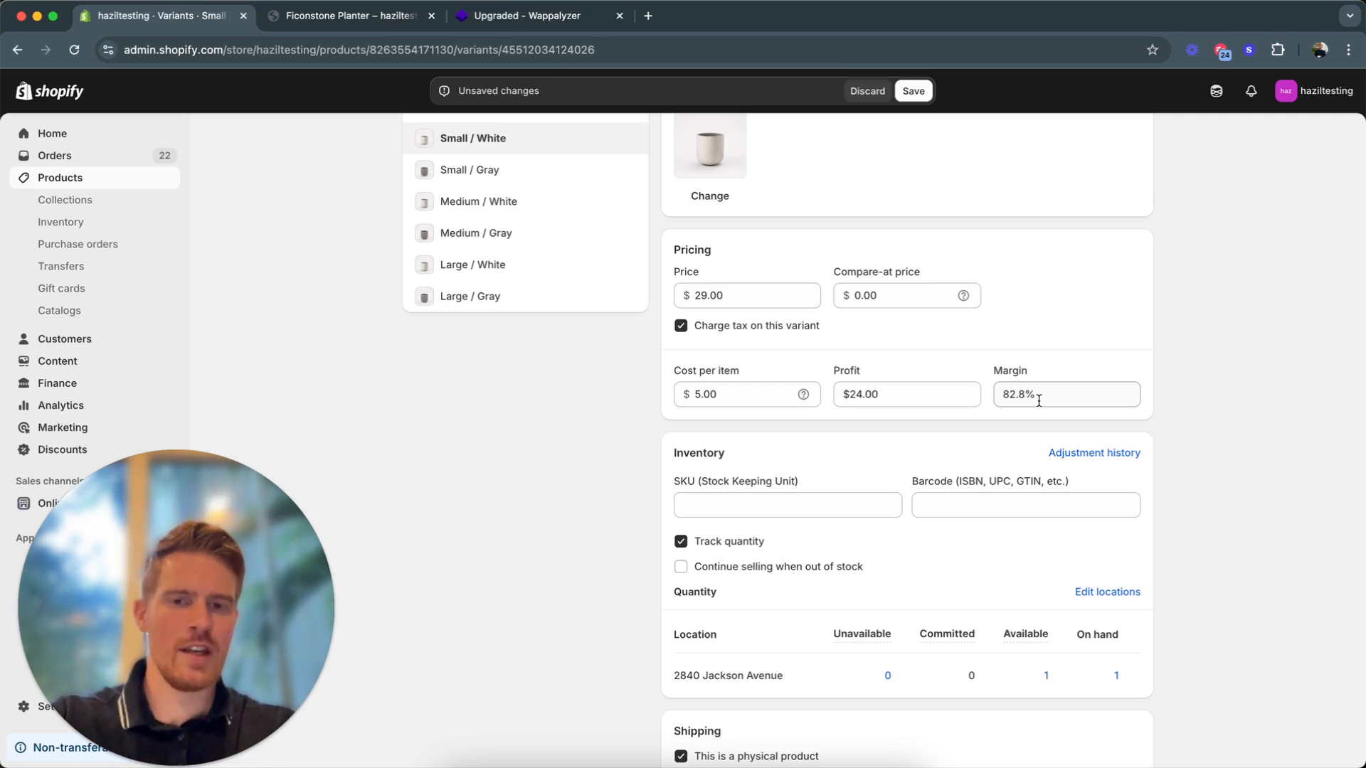
Step: Examine the variant's SKU and barcode fields, quantity tracking options and stock per location
{"action": "left_click", "coordinate": [719, 501]}
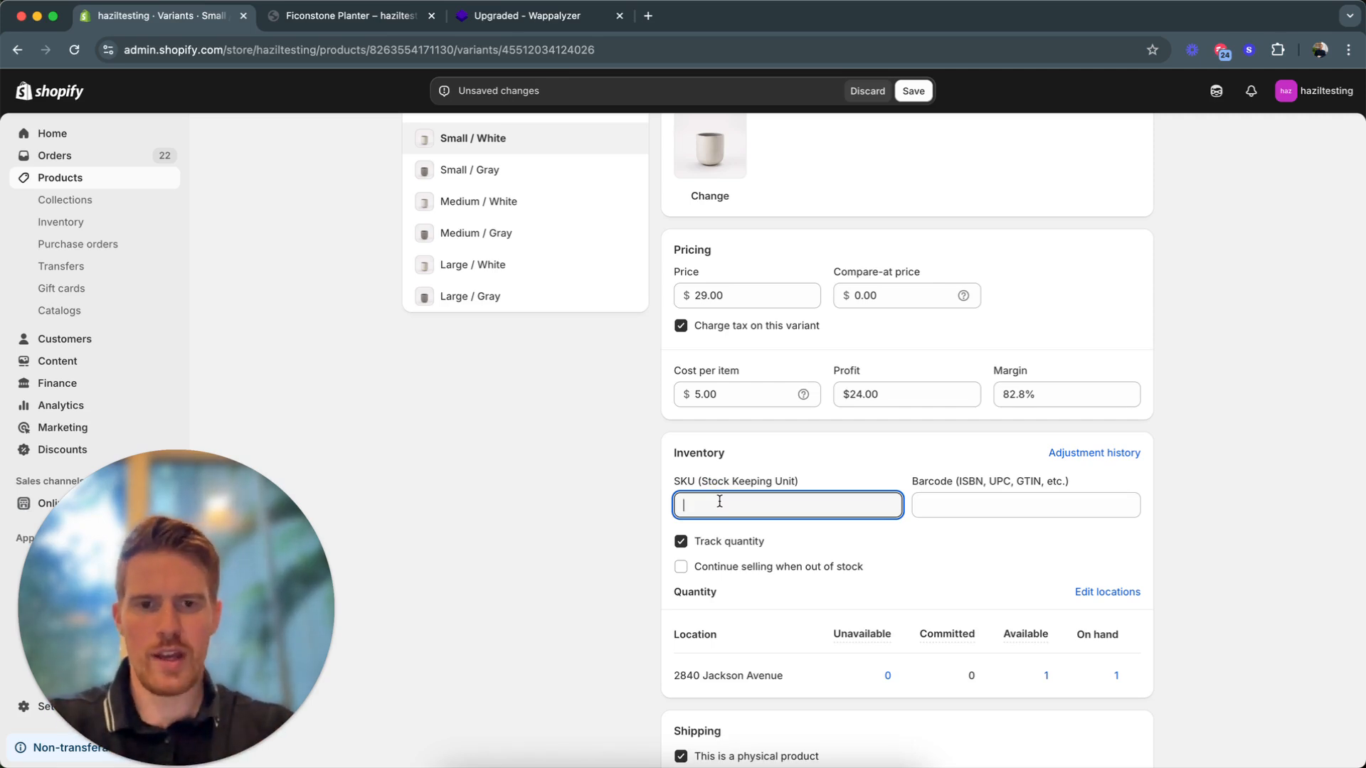
{"action": "left_click", "coordinate": [985, 505]}
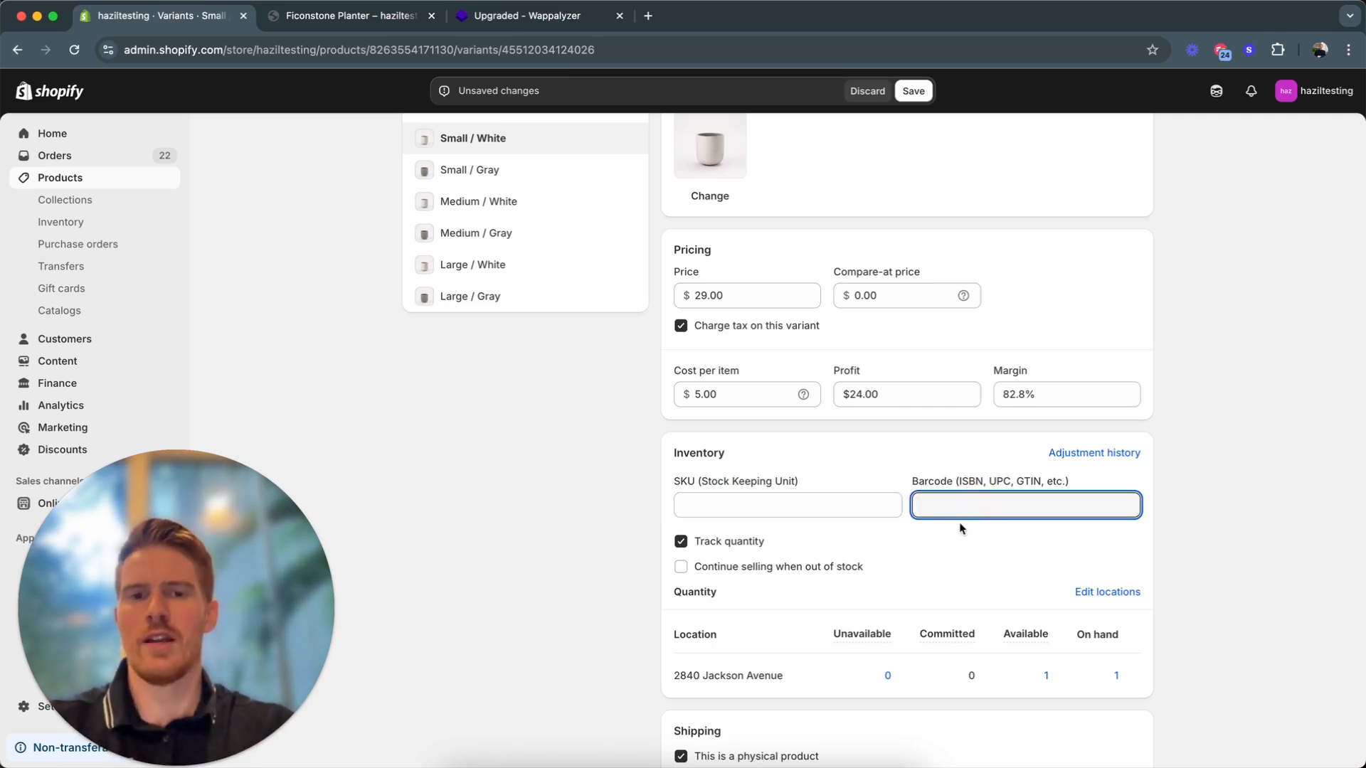
{"action": "scroll", "coordinate": [1050, 523], "scroll_direction": "down", "scroll_amount": 2}
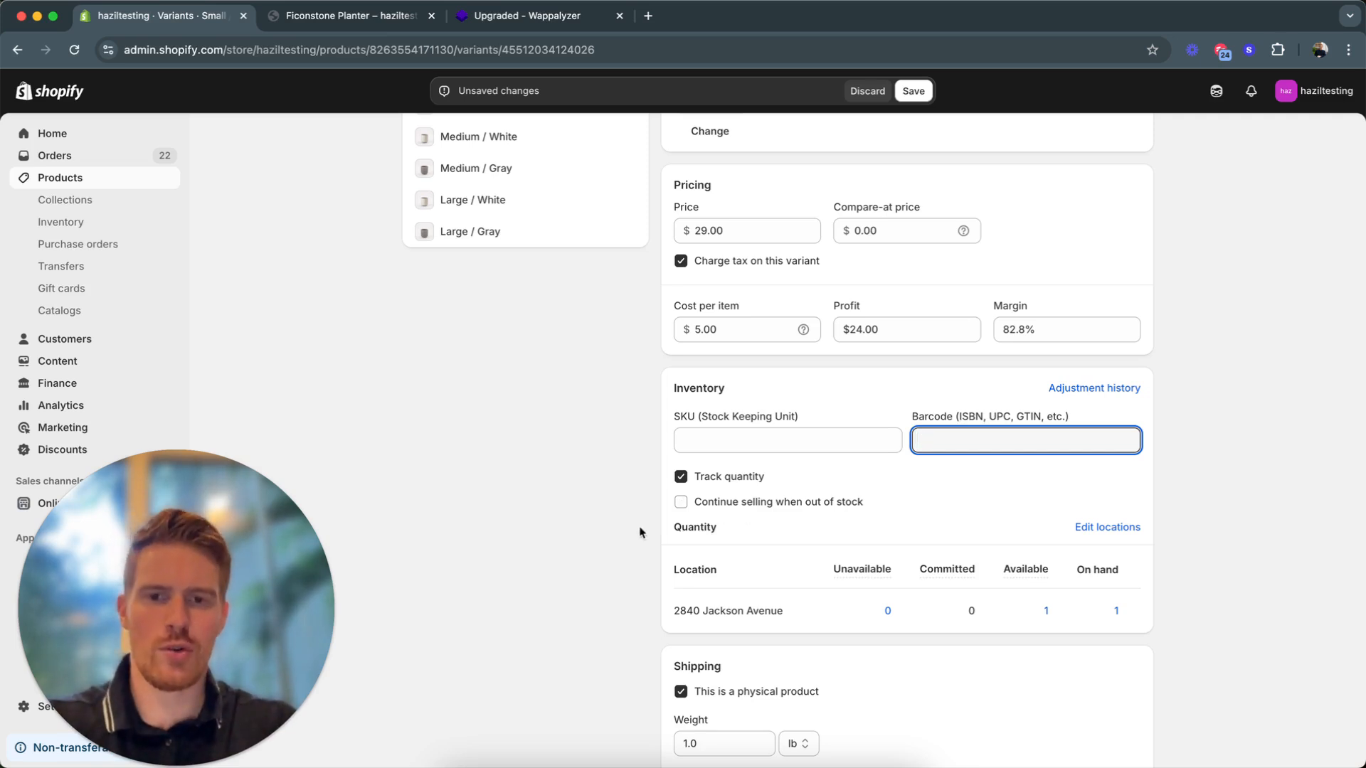
{"action": "scroll", "coordinate": [800, 518], "scroll_direction": "down", "scroll_amount": 1}
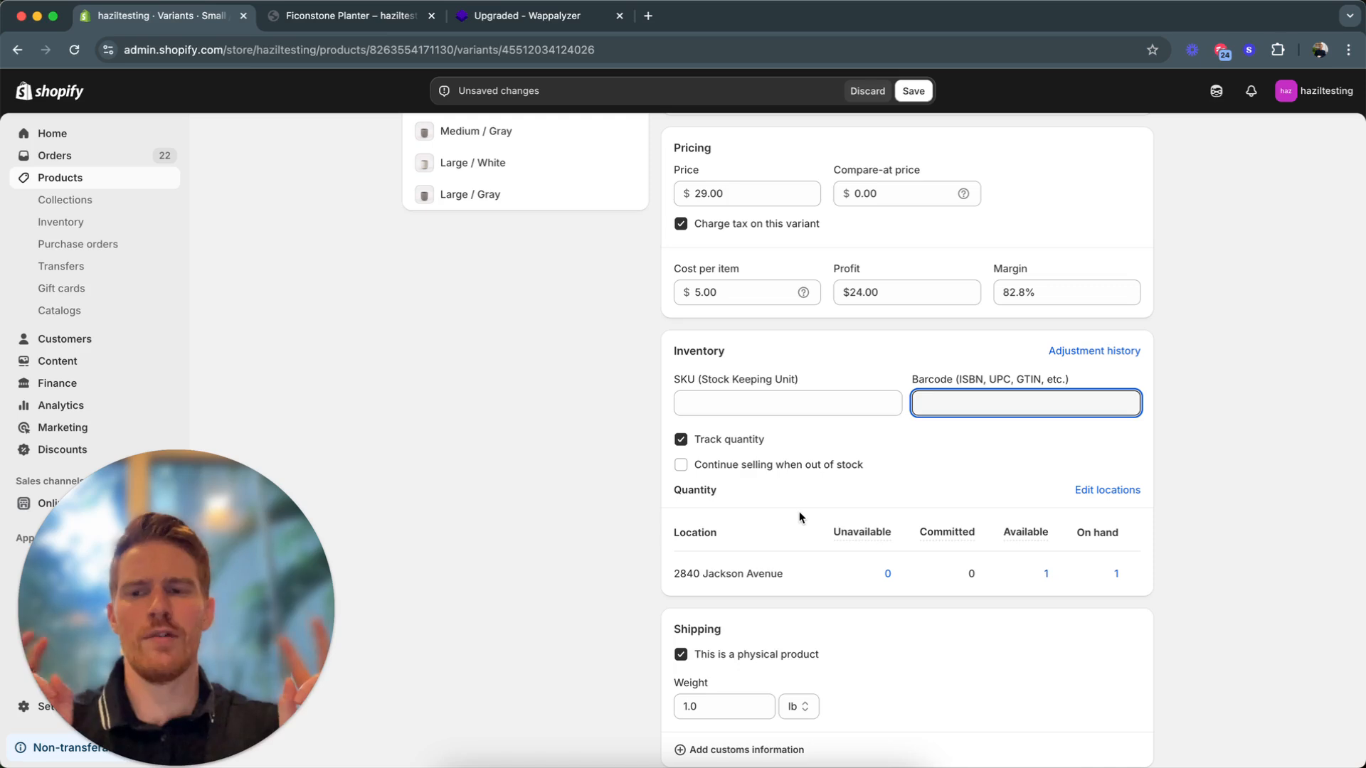
{"action": "scroll", "coordinate": [799, 510], "scroll_direction": "down", "scroll_amount": 1}
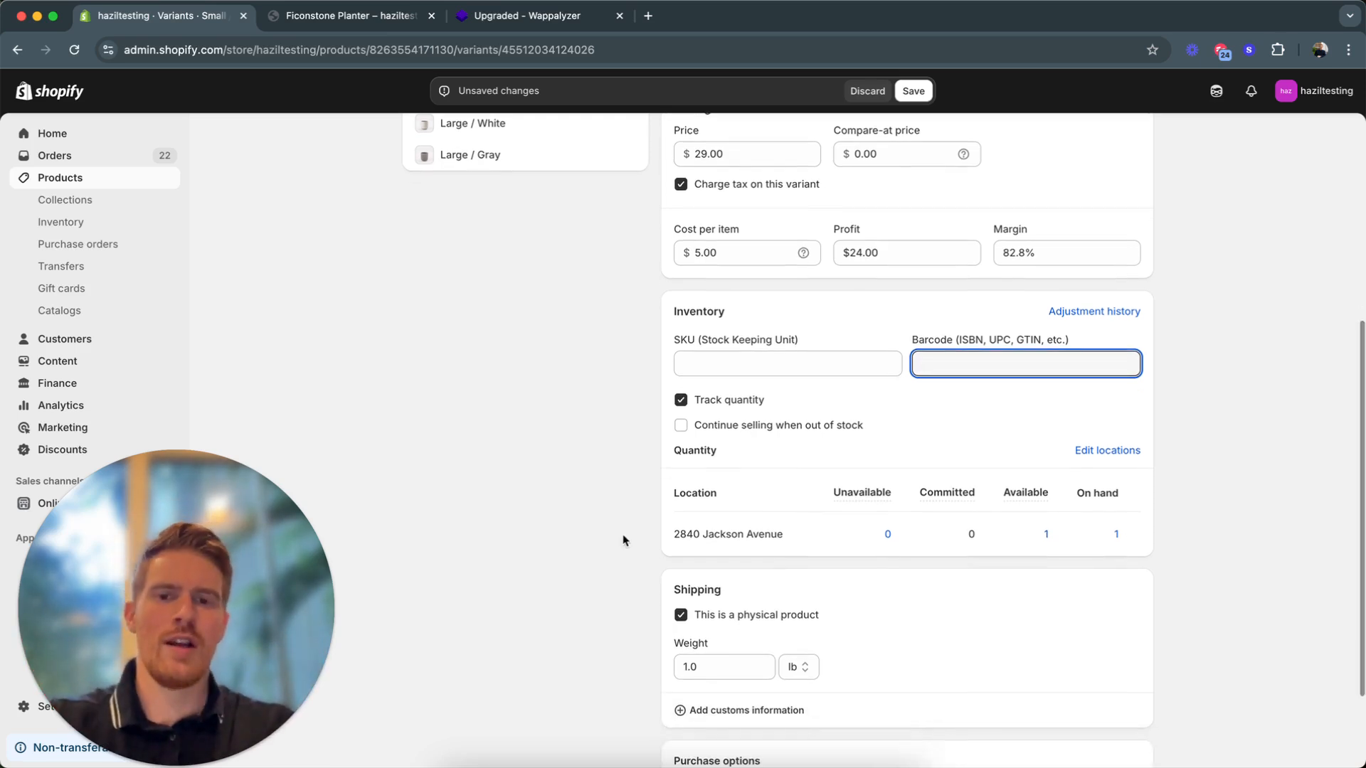
Step: Adjust the variant's available quantity by 10 with the default Correction reason and save the adjustment
{"action": "left_click", "coordinate": [1051, 534]}
{"action": "left_click", "coordinate": [938, 630]}
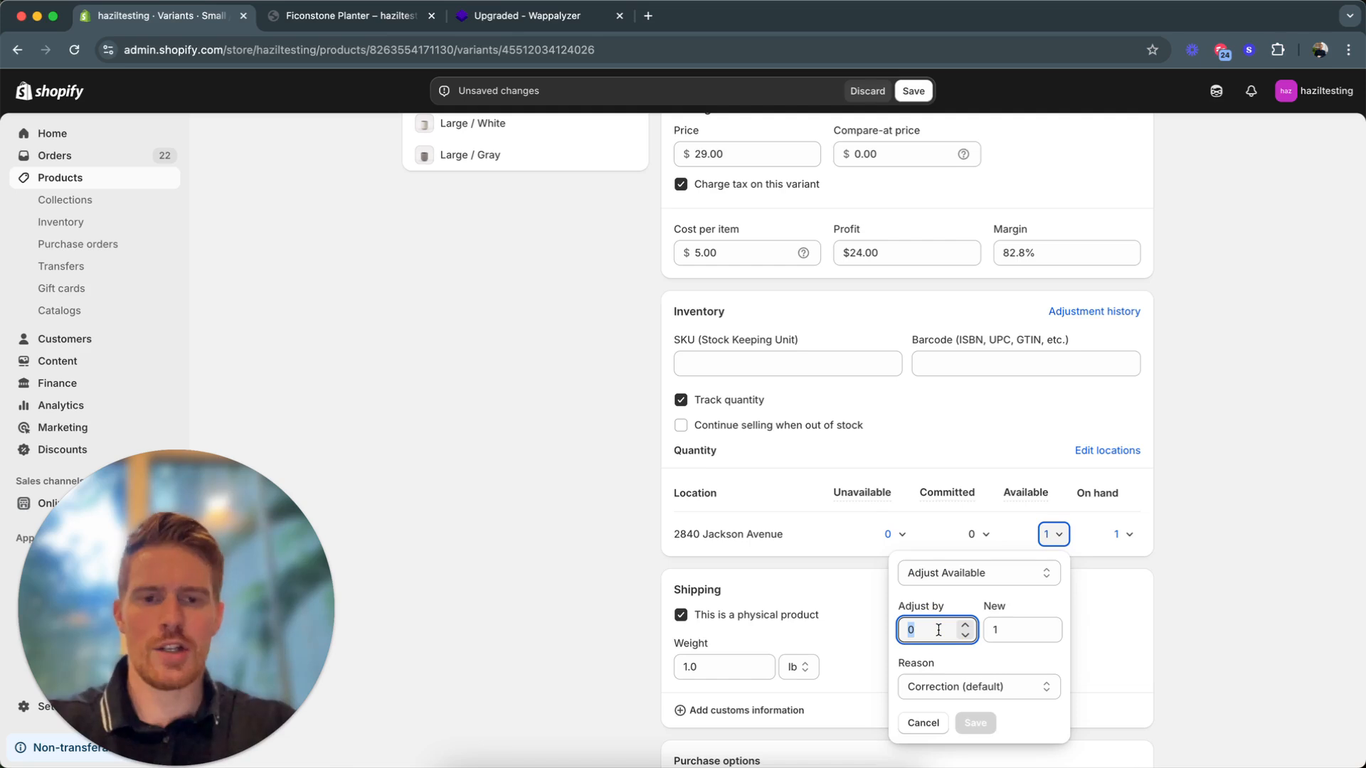
{"action": "type", "text": "10"}
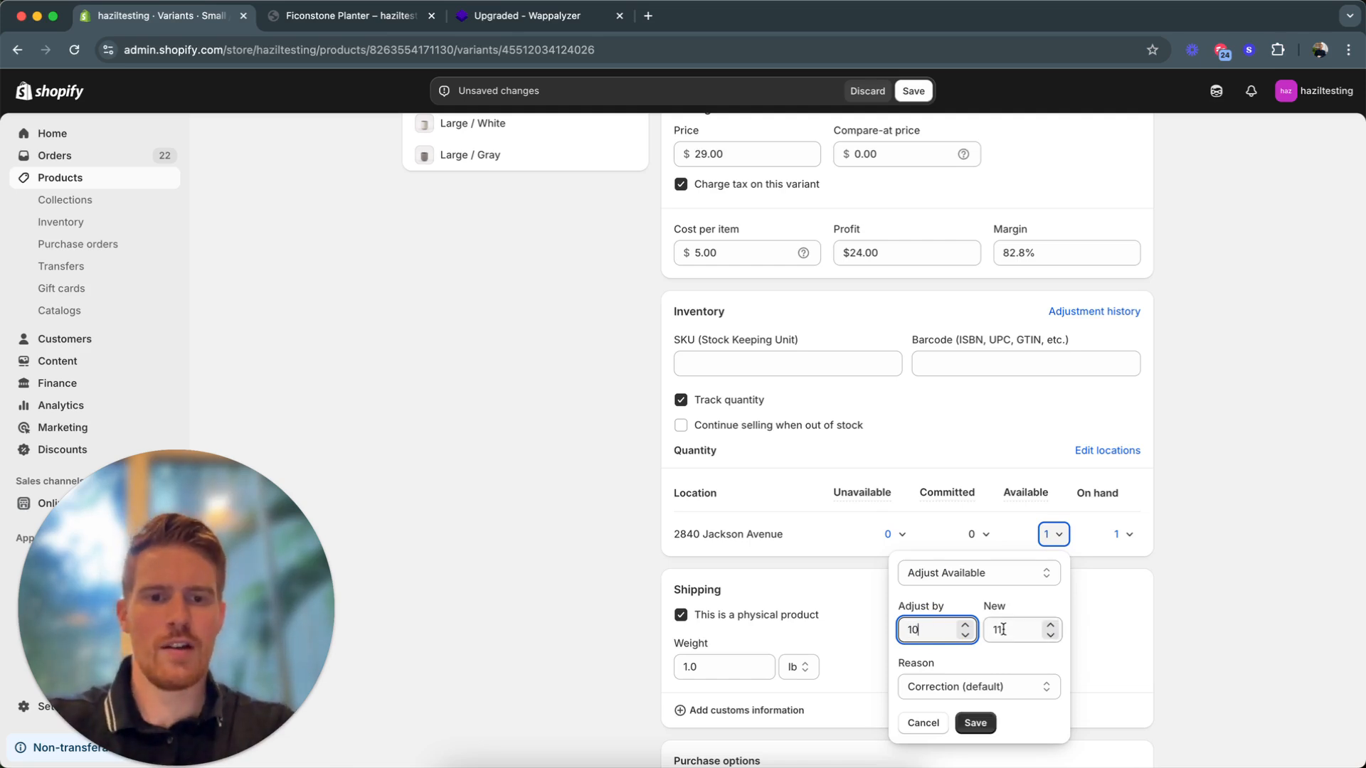
{"action": "left_click", "coordinate": [976, 724]}
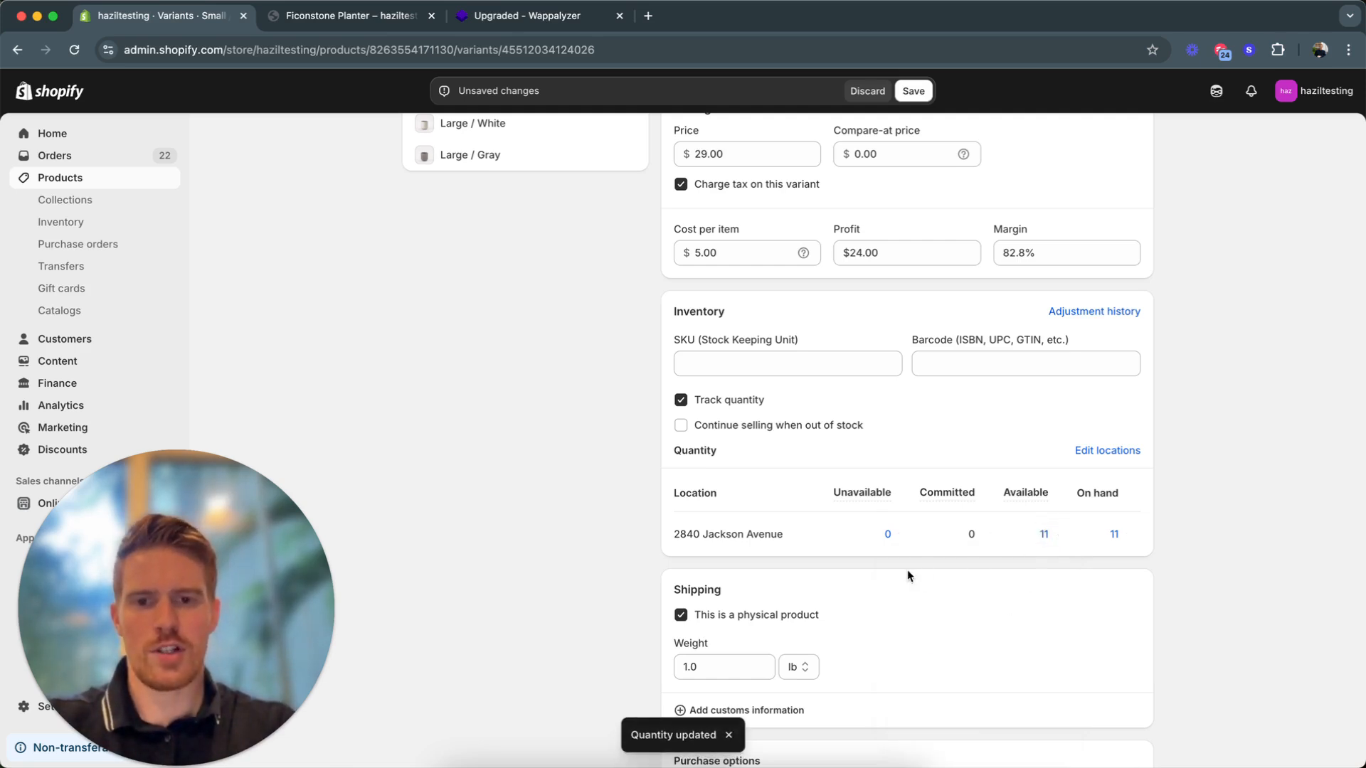
Step: Examine the variant's shipping settings, including the physical product option and weight, and its purchase options
{"action": "scroll", "coordinate": [907, 572], "scroll_direction": "down", "scroll_amount": 2}
{"action": "scroll", "coordinate": [907, 575], "scroll_direction": "down", "scroll_amount": 1}
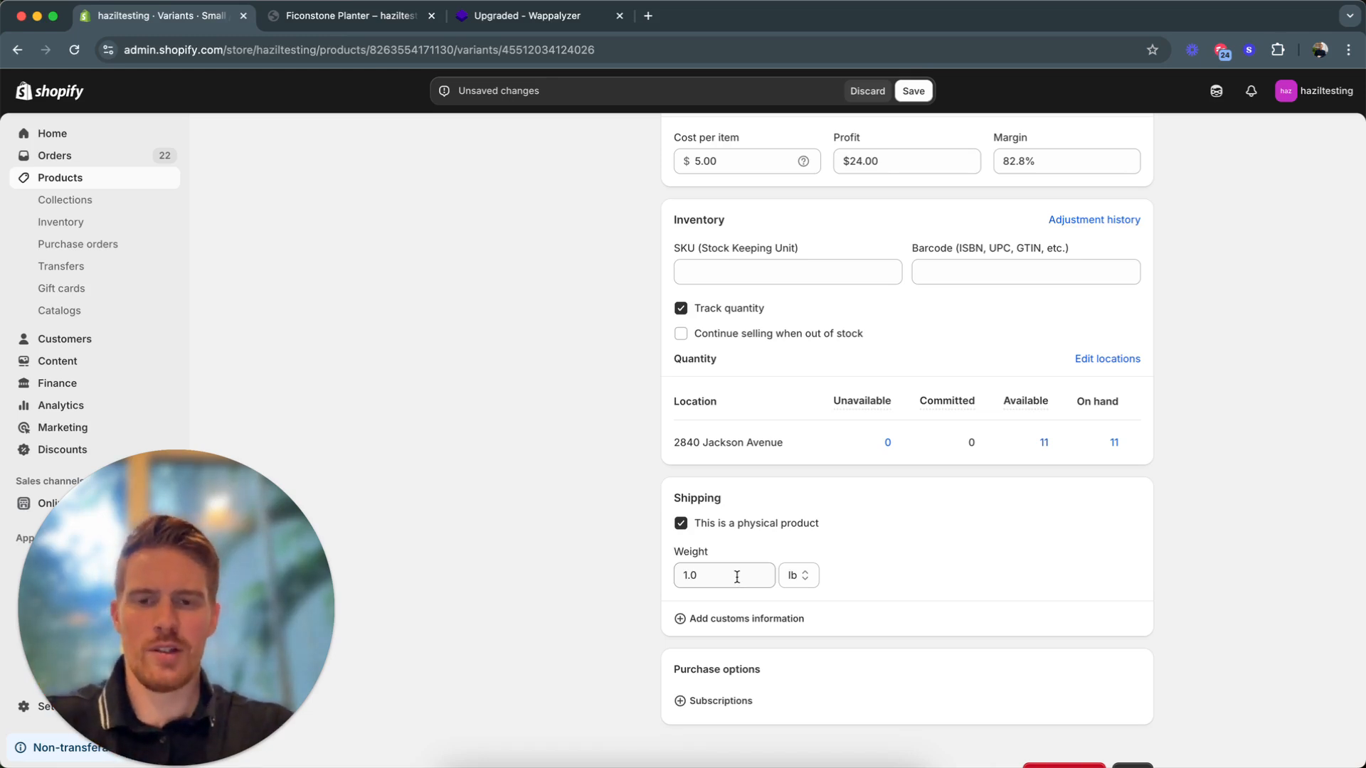
{"action": "scroll", "coordinate": [737, 577], "scroll_direction": "down", "scroll_amount": 1}
{"action": "double_click", "coordinate": [737, 574]}
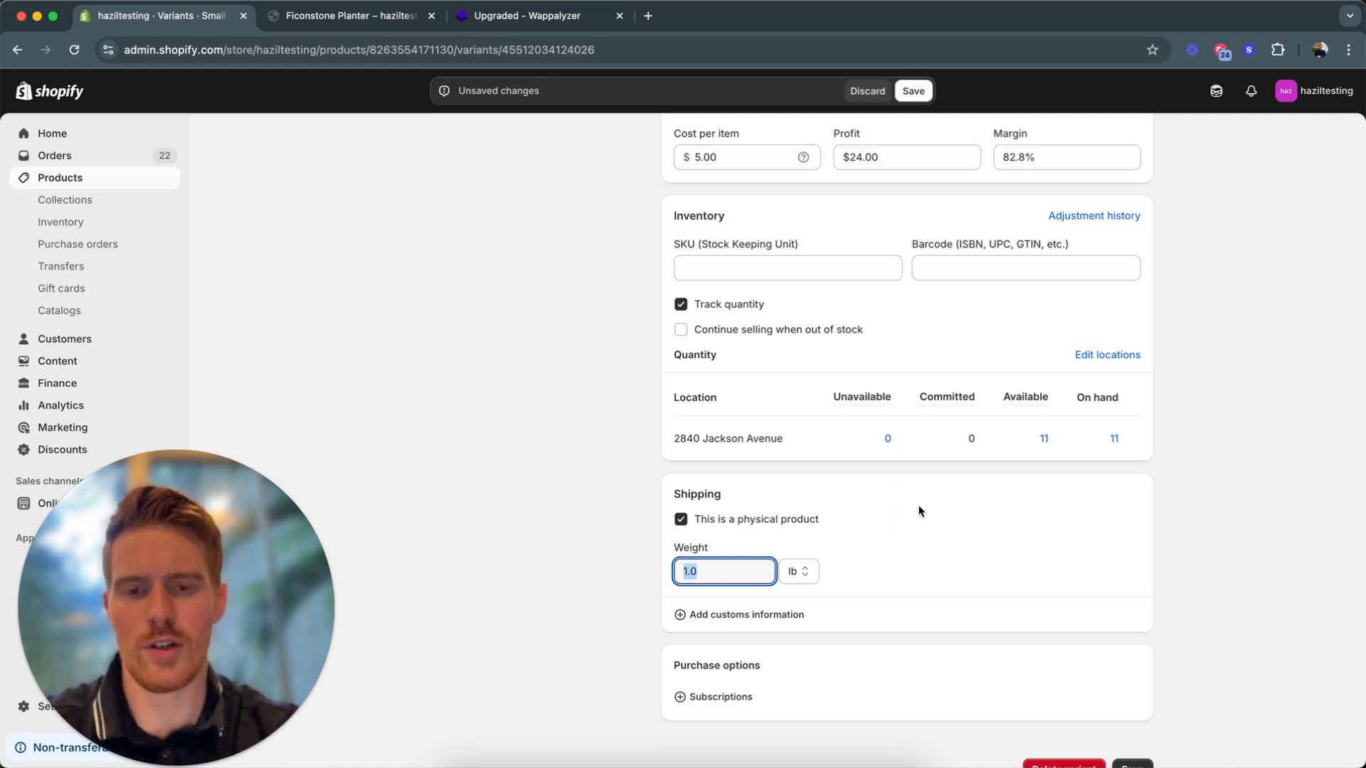
{"action": "scroll", "coordinate": [918, 511], "scroll_direction": "down", "scroll_amount": 1}
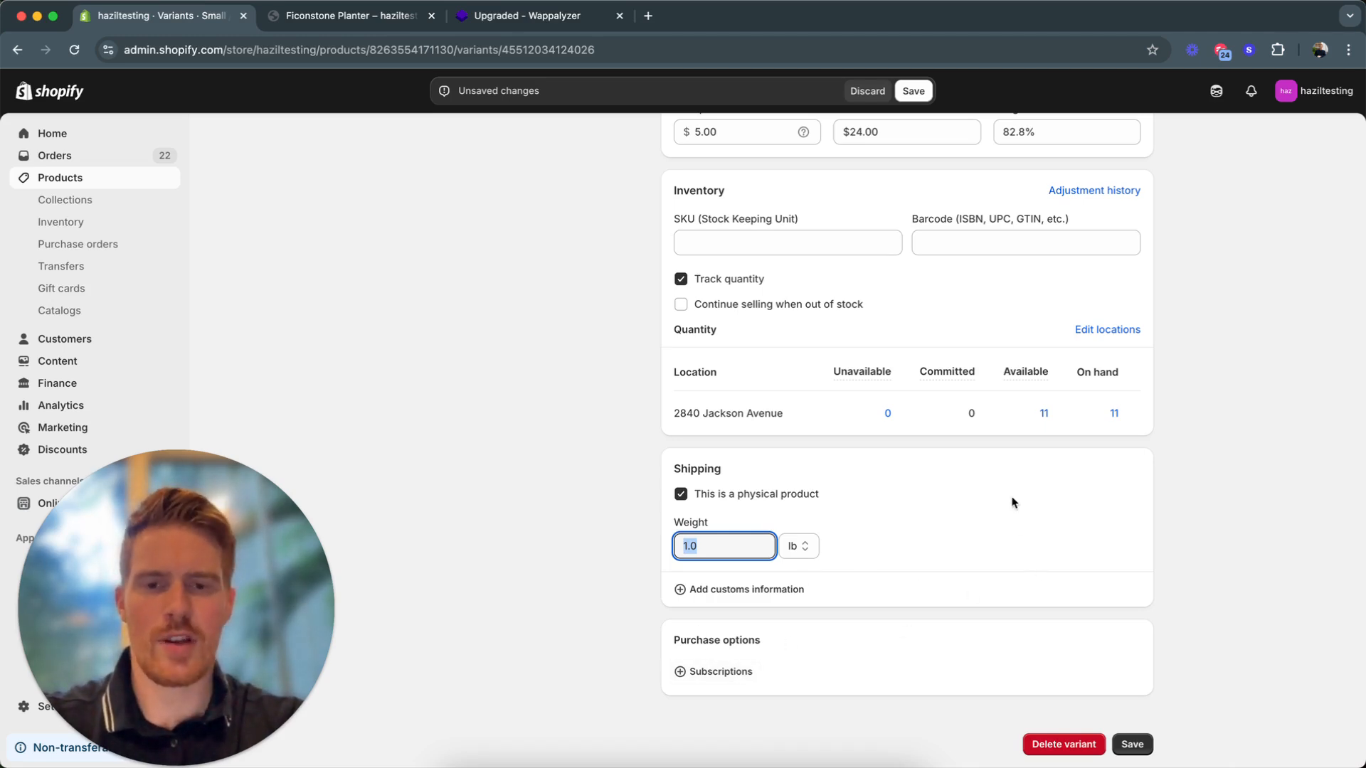
Step: Save the changes to the Small / White variant and return to the Ficonstone Planter product page
{"action": "scroll", "coordinate": [1013, 503], "scroll_direction": "up", "scroll_amount": 5}
{"action": "scroll", "coordinate": [1013, 503], "scroll_direction": "up", "scroll_amount": 2}
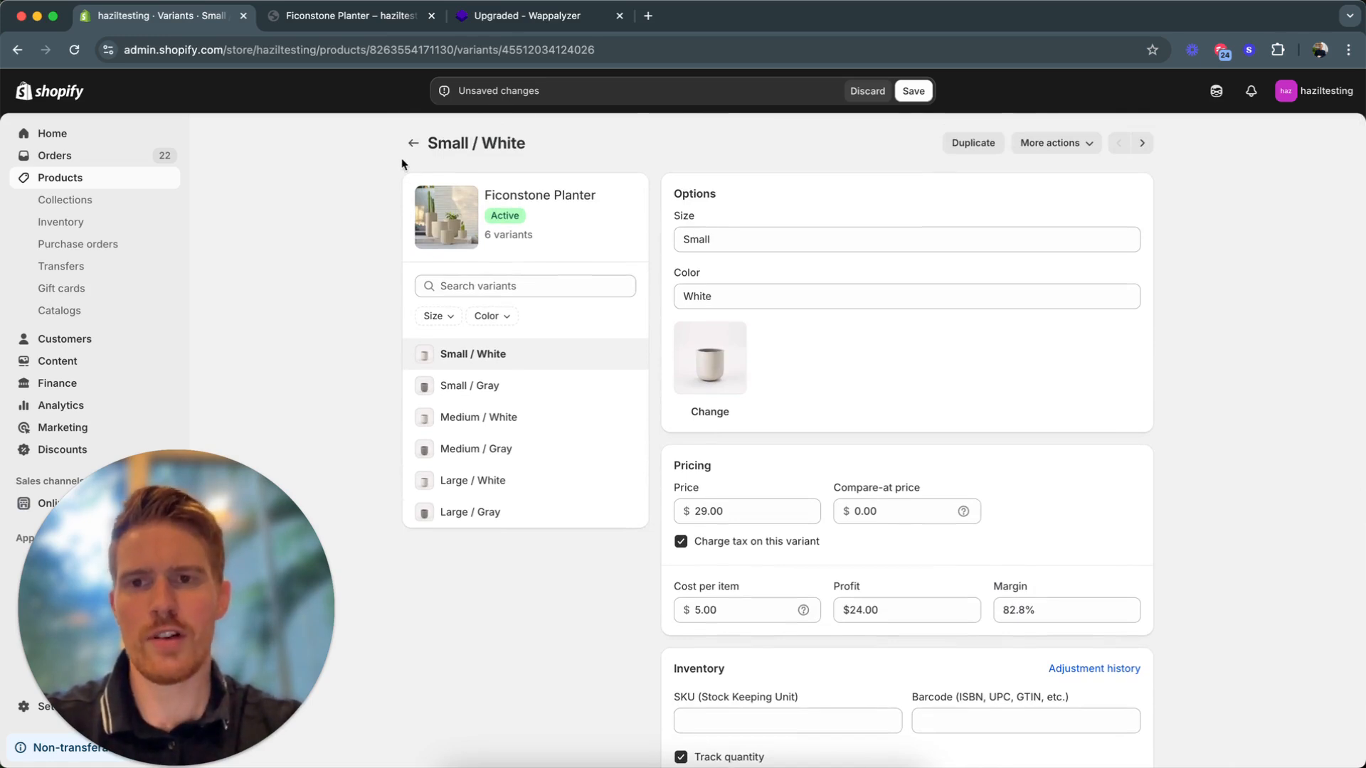
{"action": "left_click", "coordinate": [913, 90]}
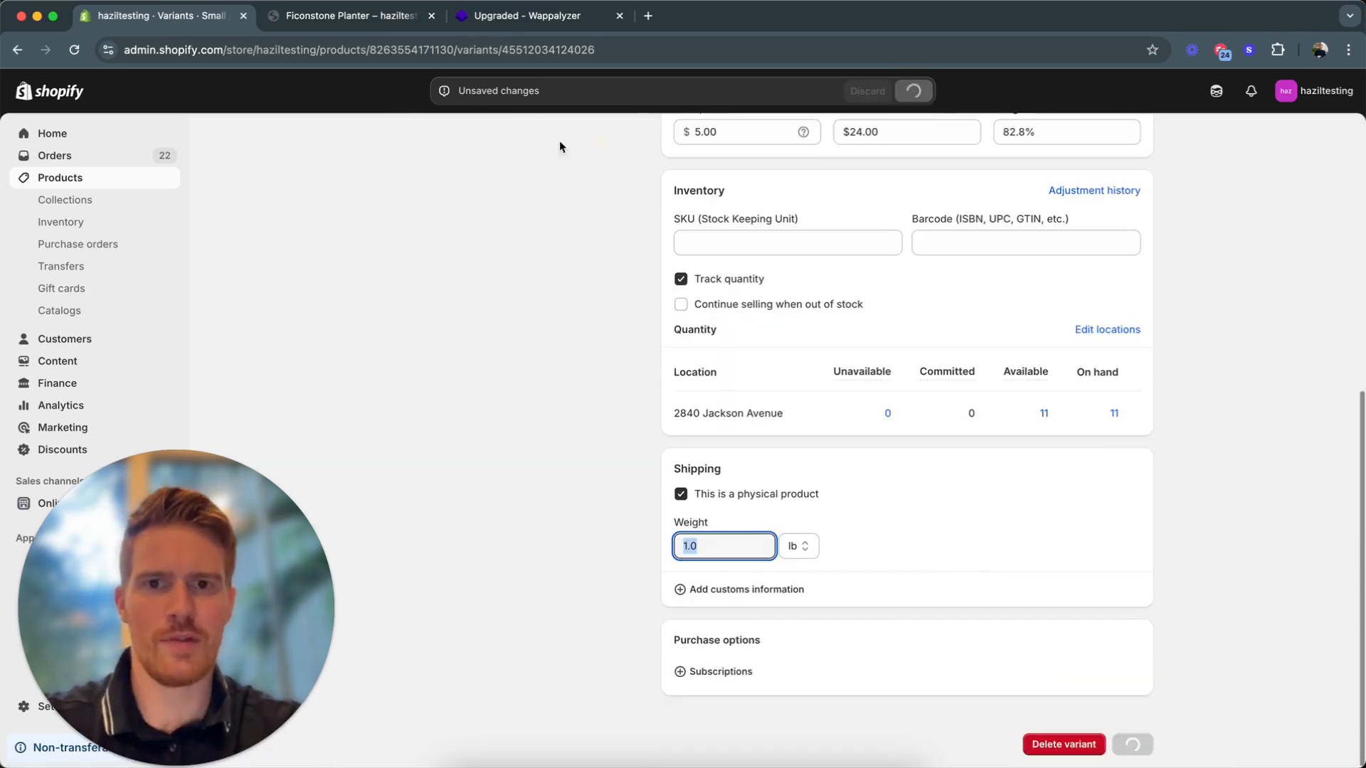
{"action": "left_click", "coordinate": [411, 144]}
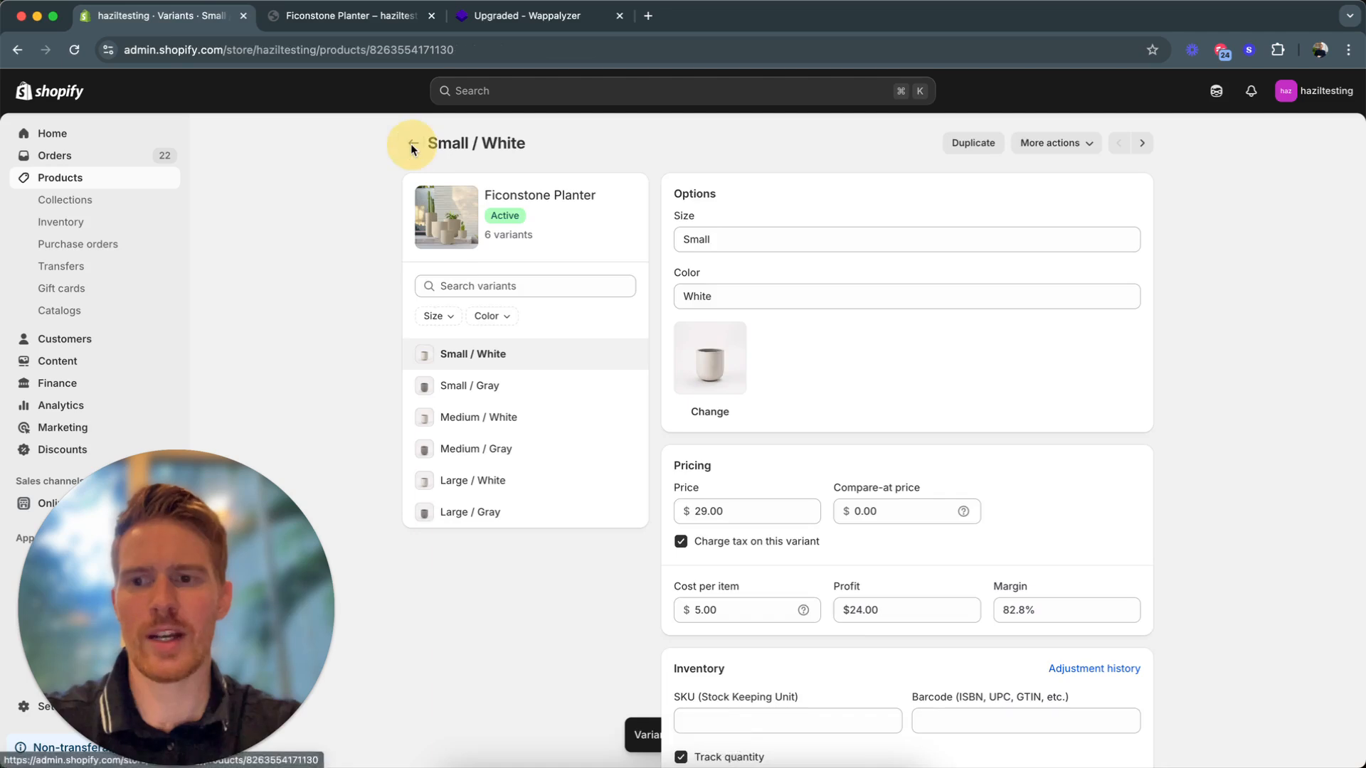
Step: Review the product's category and product metafields, variant list, media and description
{"action": "scroll", "coordinate": [518, 488], "scroll_direction": "down", "scroll_amount": 10}
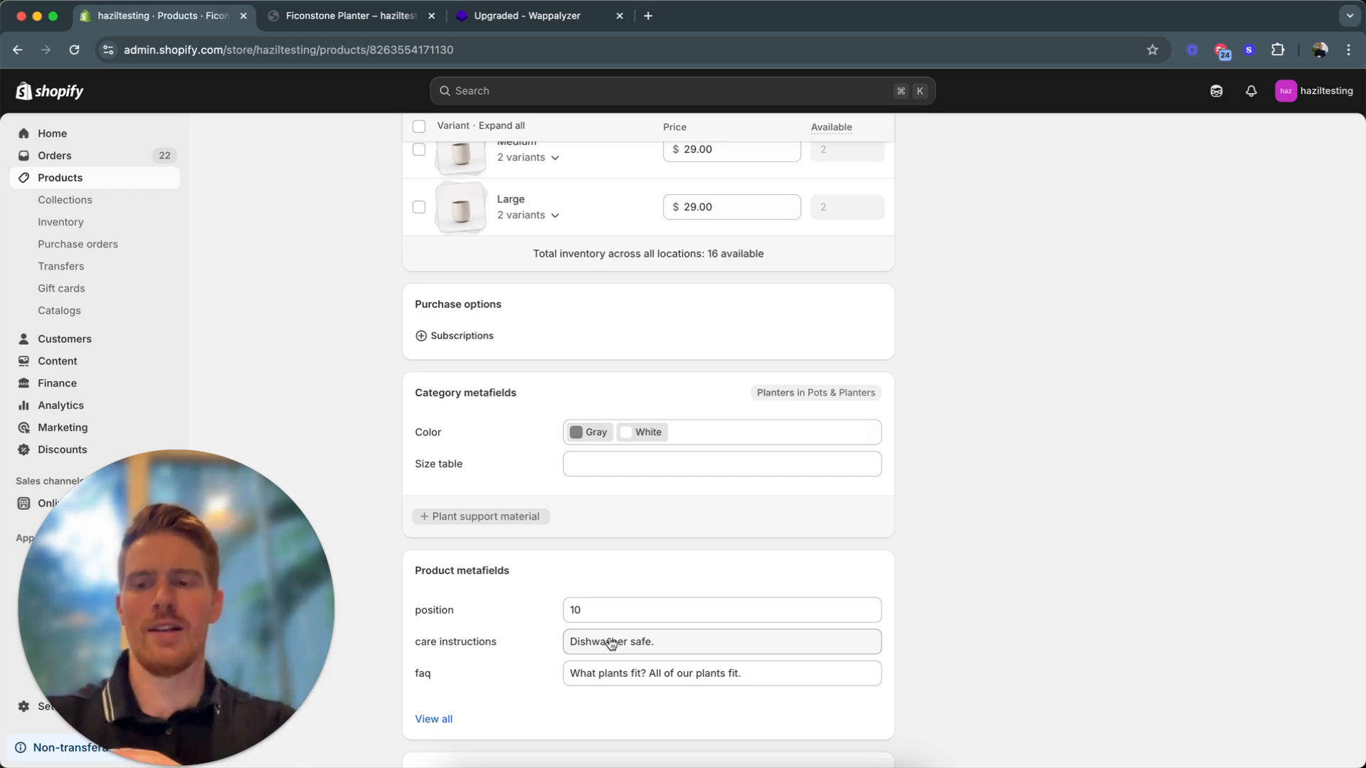
{"action": "scroll", "coordinate": [610, 643], "scroll_direction": "up", "scroll_amount": 10}
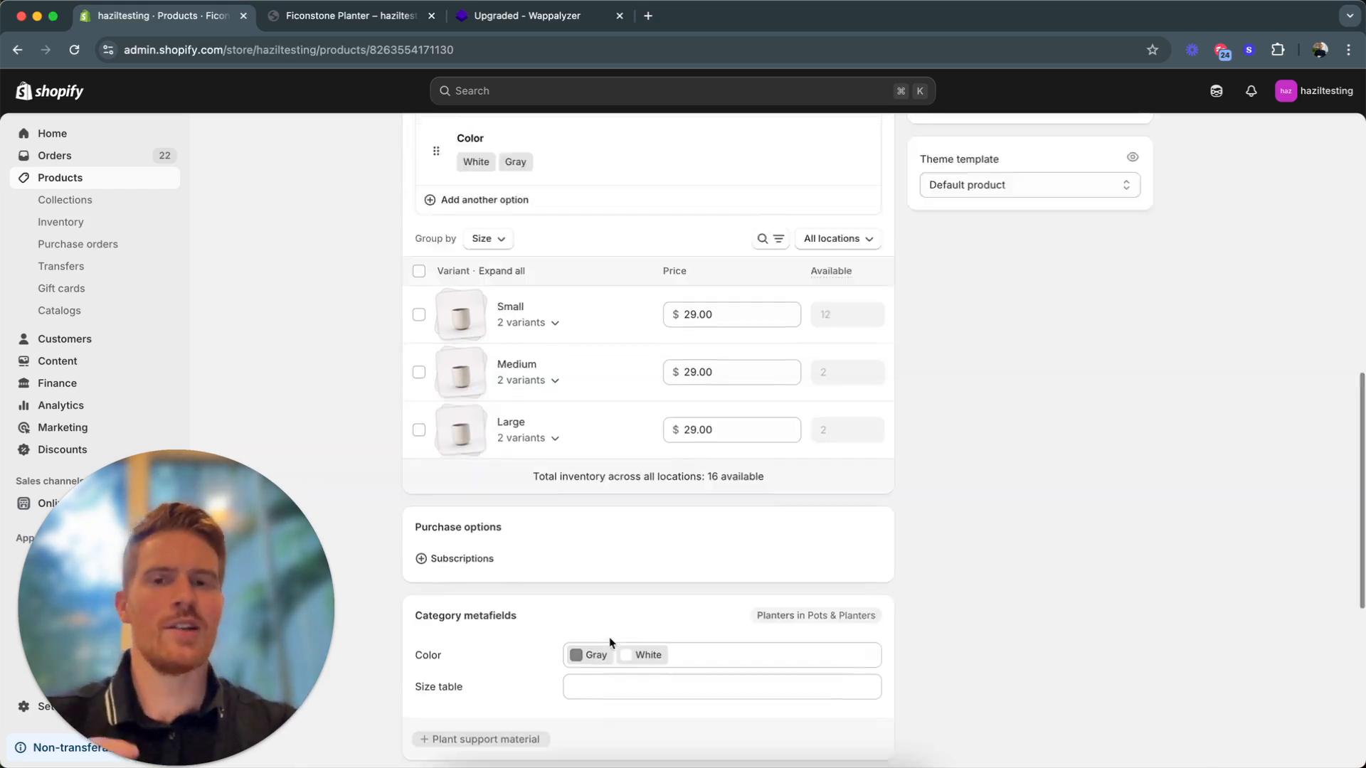
{"action": "scroll", "coordinate": [611, 643], "scroll_direction": "up", "scroll_amount": 5}
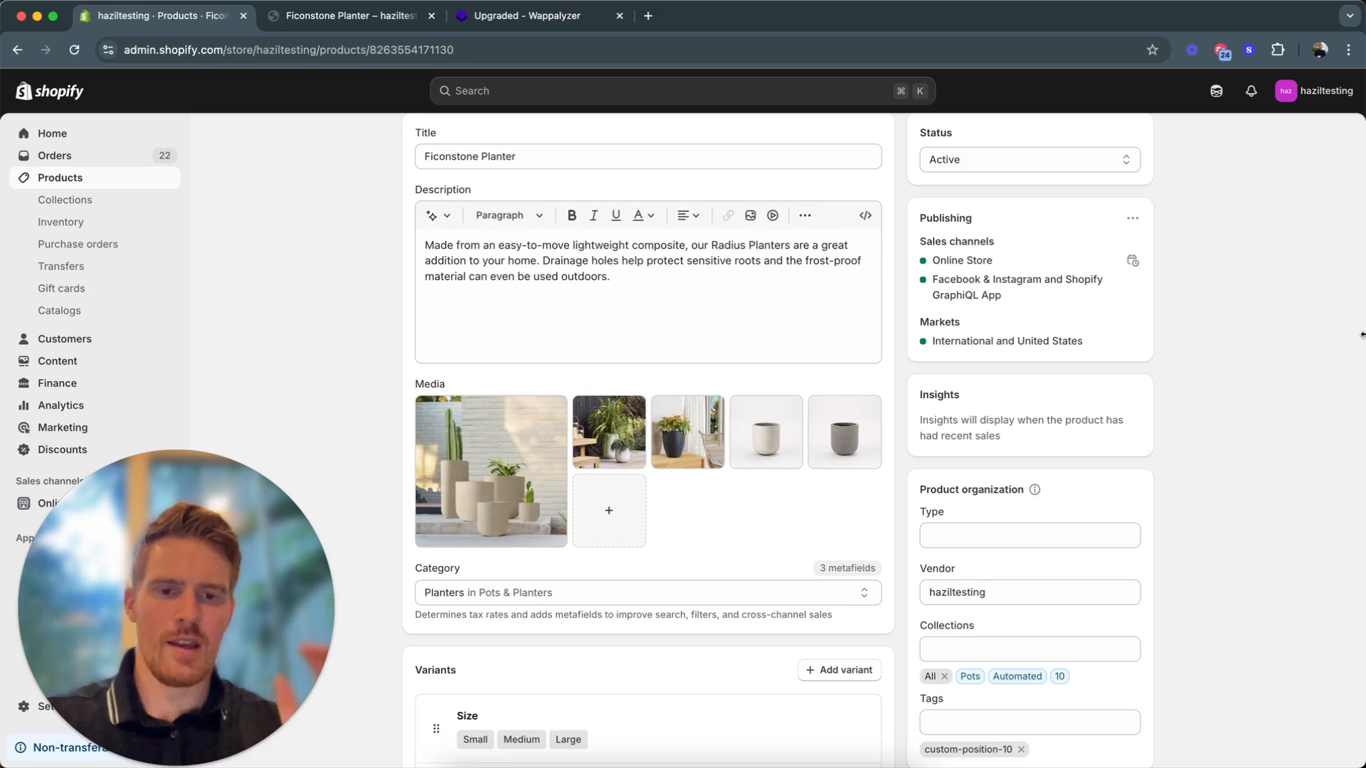
Step: Examine the status choices for the Ficonstone Planter product, Active and Draft, without changing the selection
{"action": "scroll", "coordinate": [1222, 502], "scroll_direction": "up", "scroll_amount": 2}
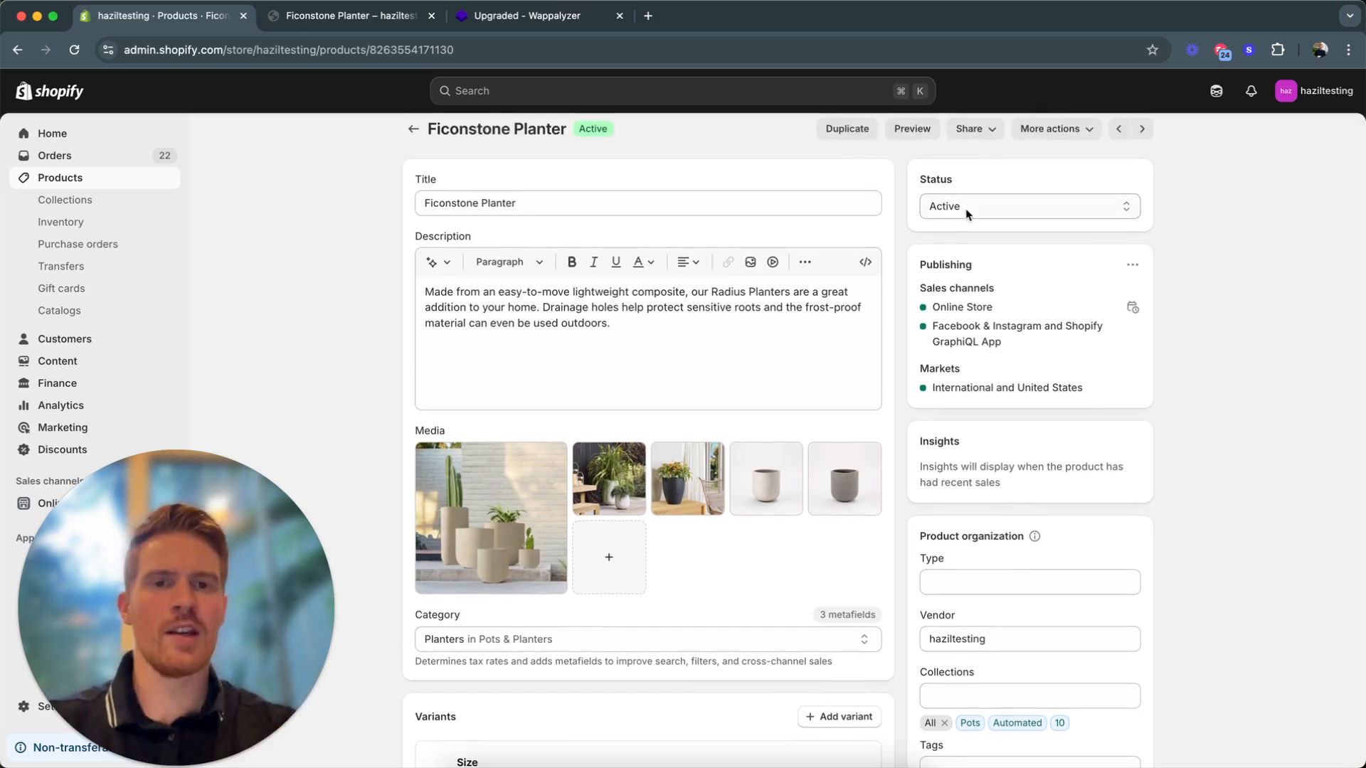
{"action": "scroll", "coordinate": [966, 208], "scroll_direction": "up", "scroll_amount": 1}
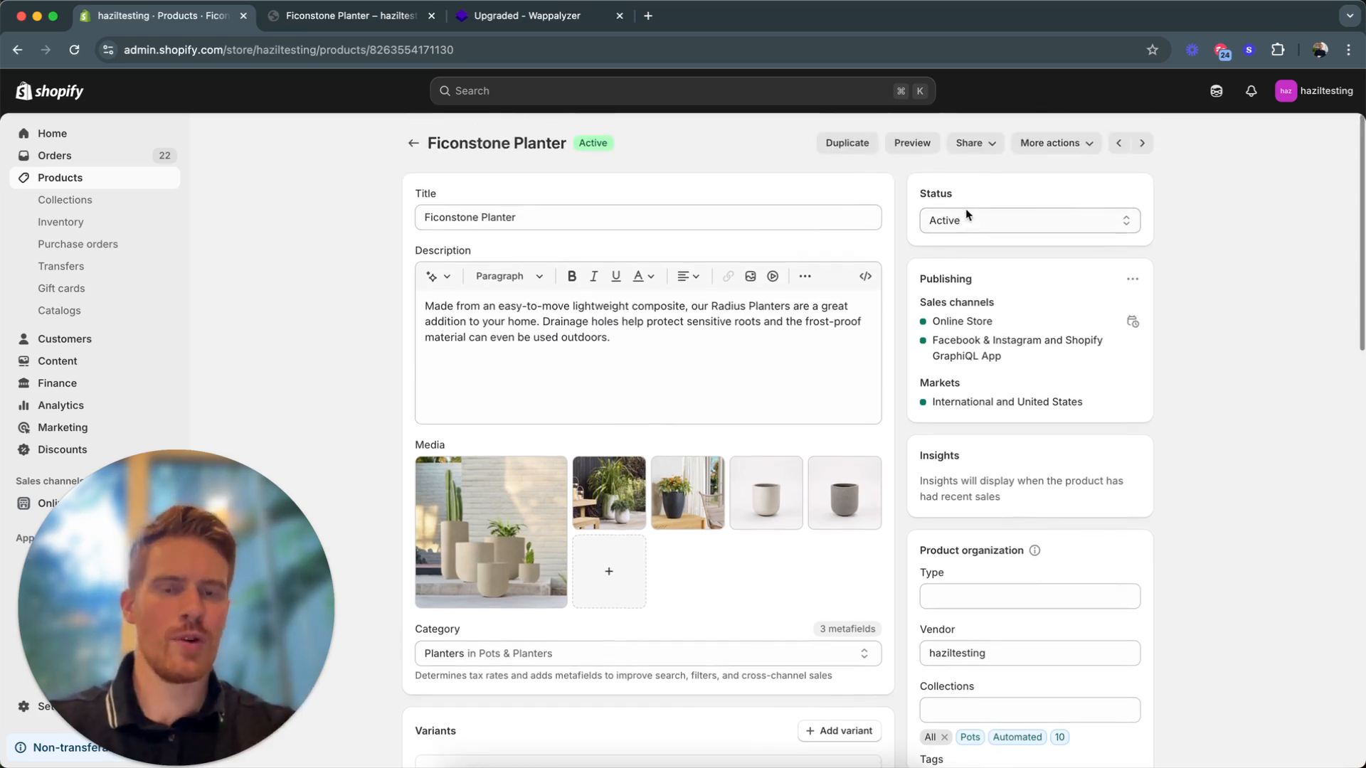
{"action": "left_click", "coordinate": [1028, 222]}
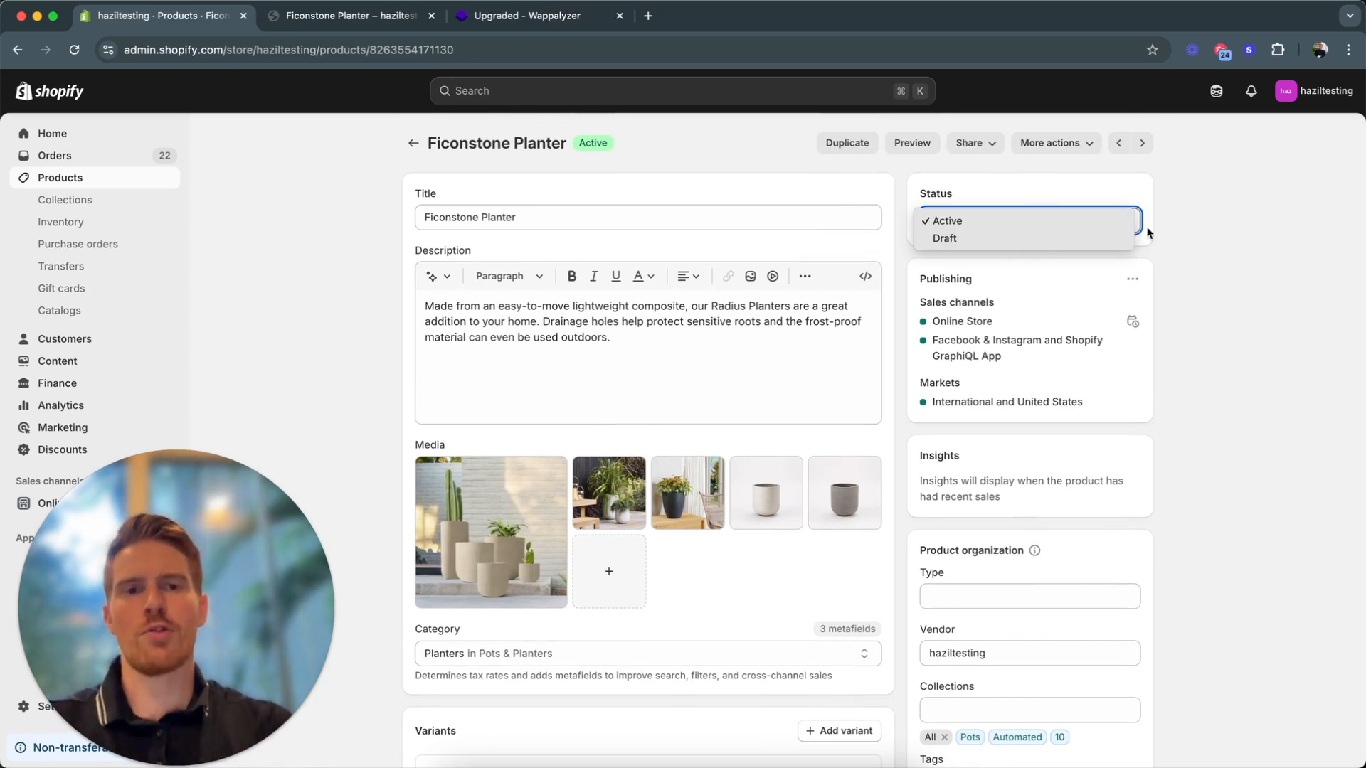
{"action": "left_click", "coordinate": [1225, 205]}
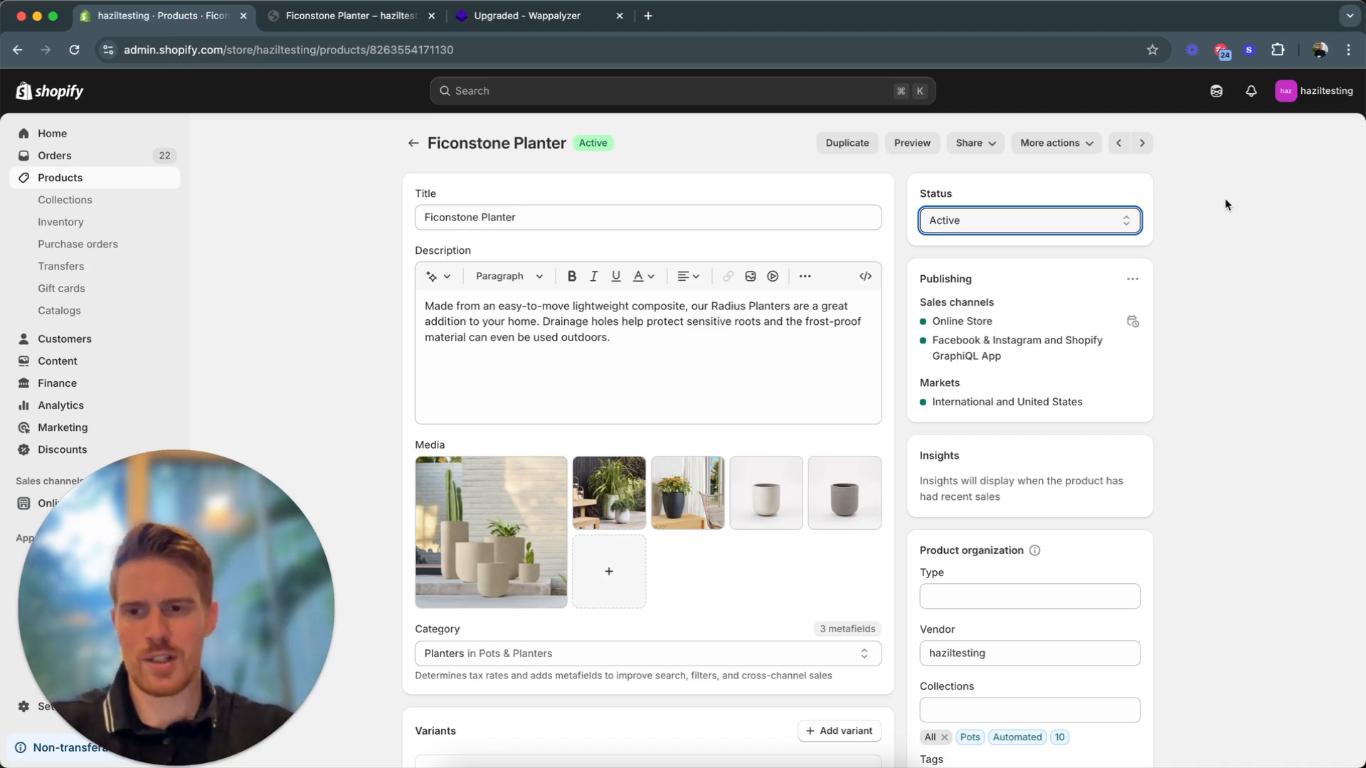
{"action": "left_click", "coordinate": [1078, 216]}
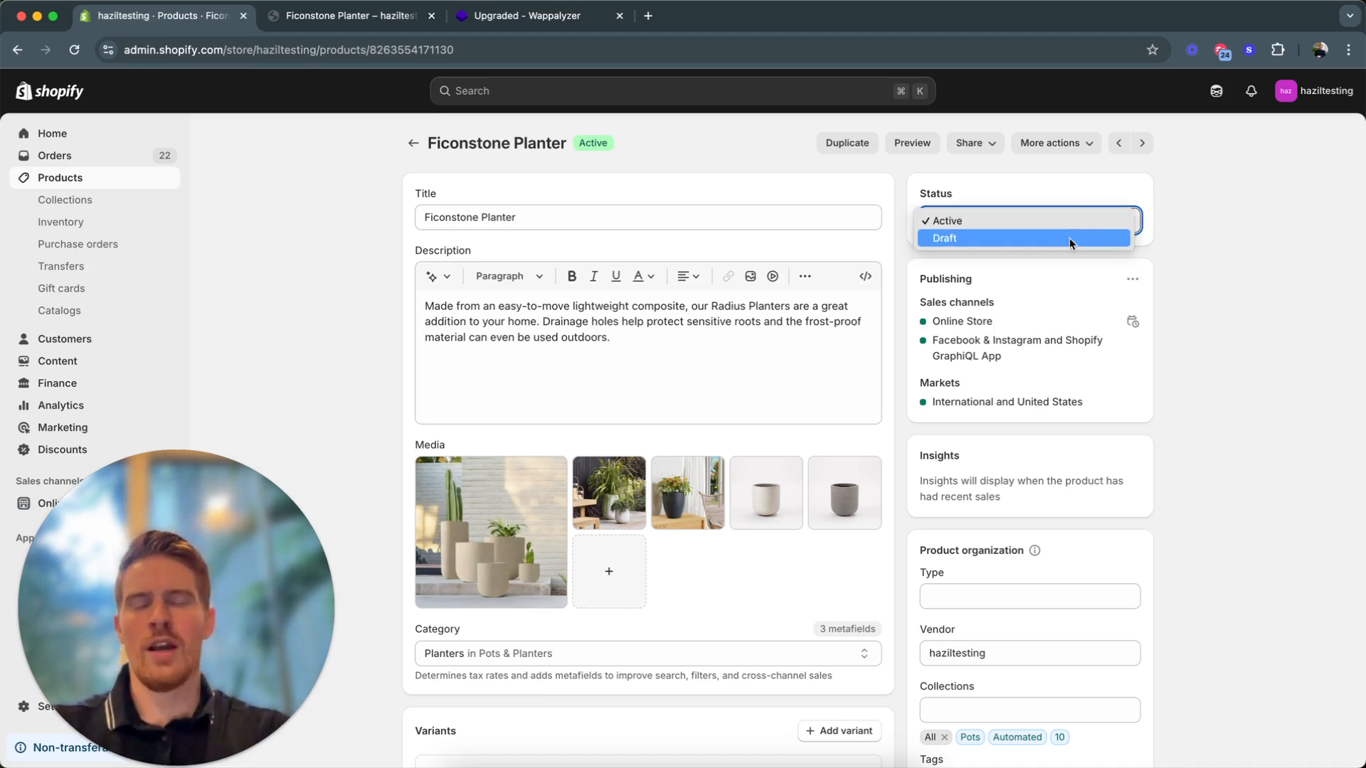
{"action": "left_click", "coordinate": [1078, 217]}
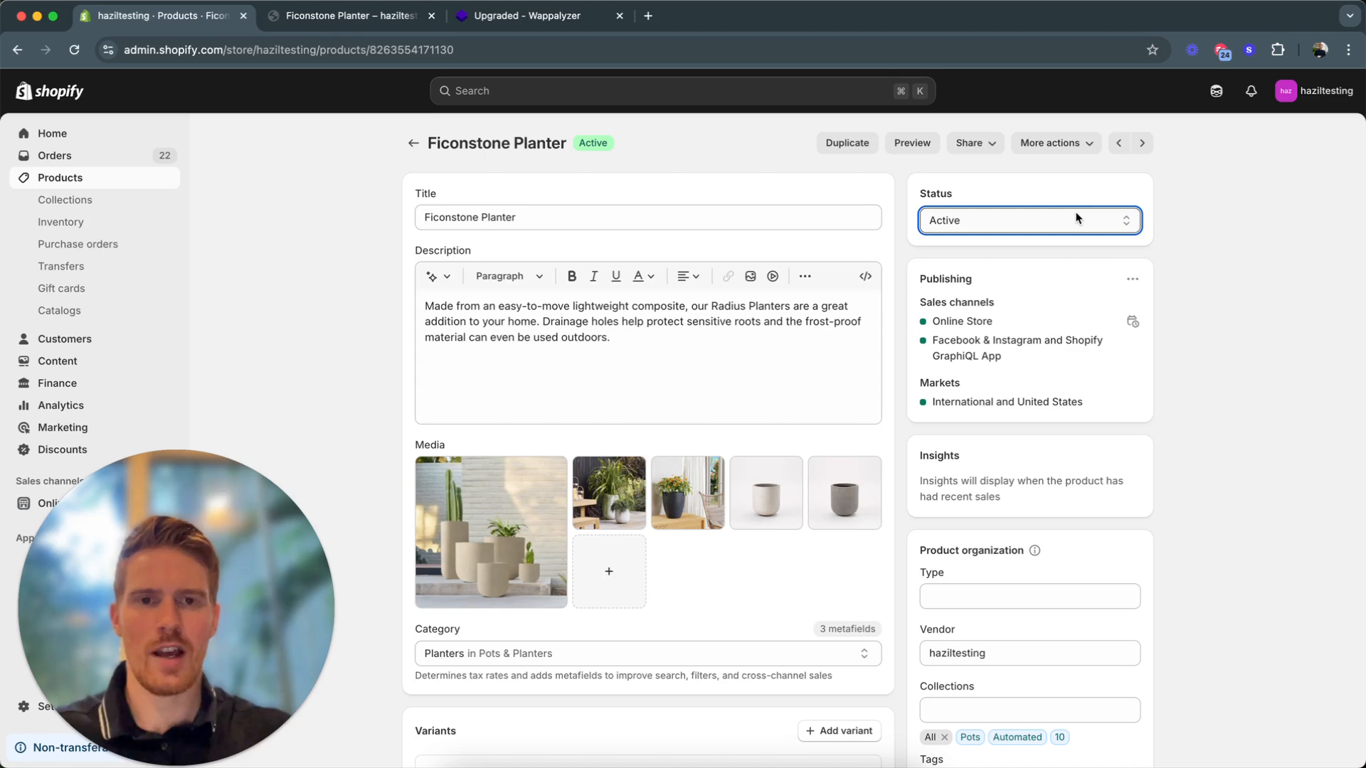
{"action": "left_click", "coordinate": [1077, 218]}
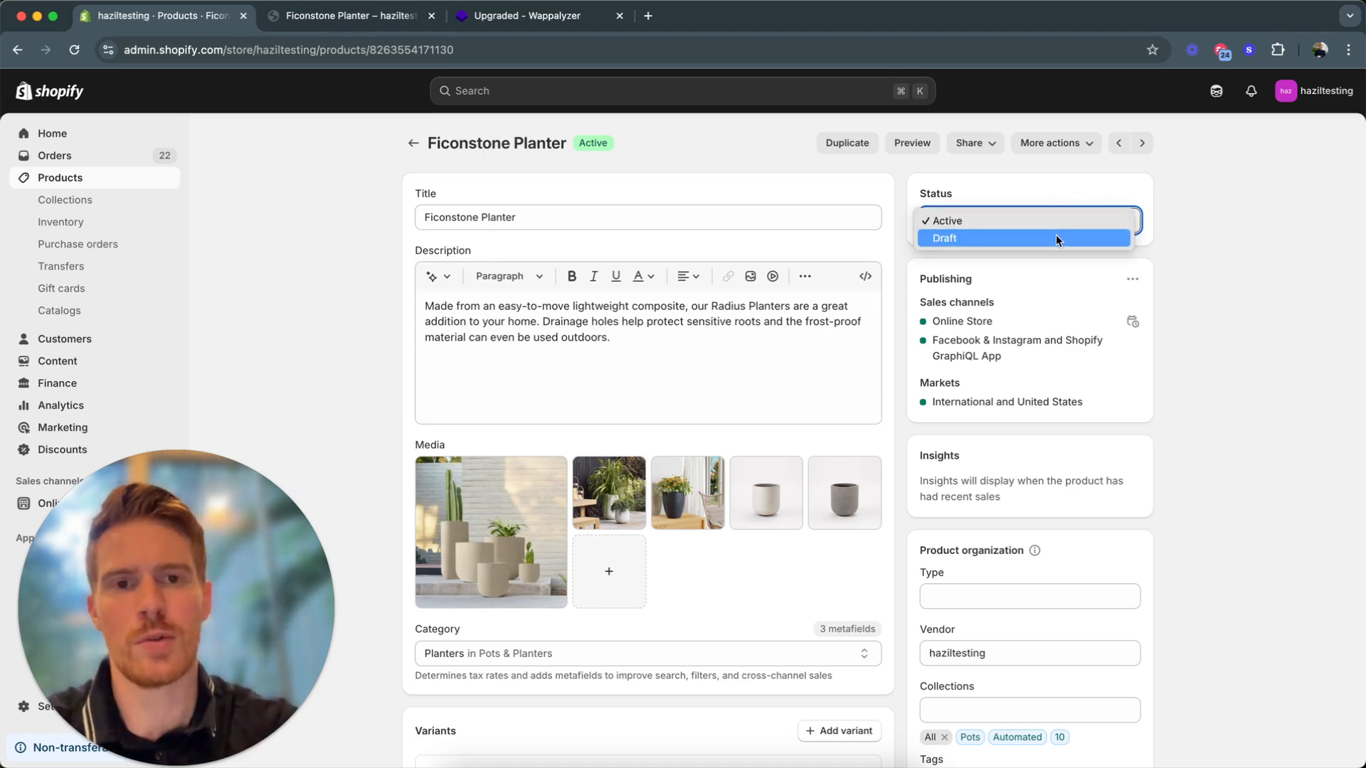
{"action": "left_click", "coordinate": [1074, 195]}
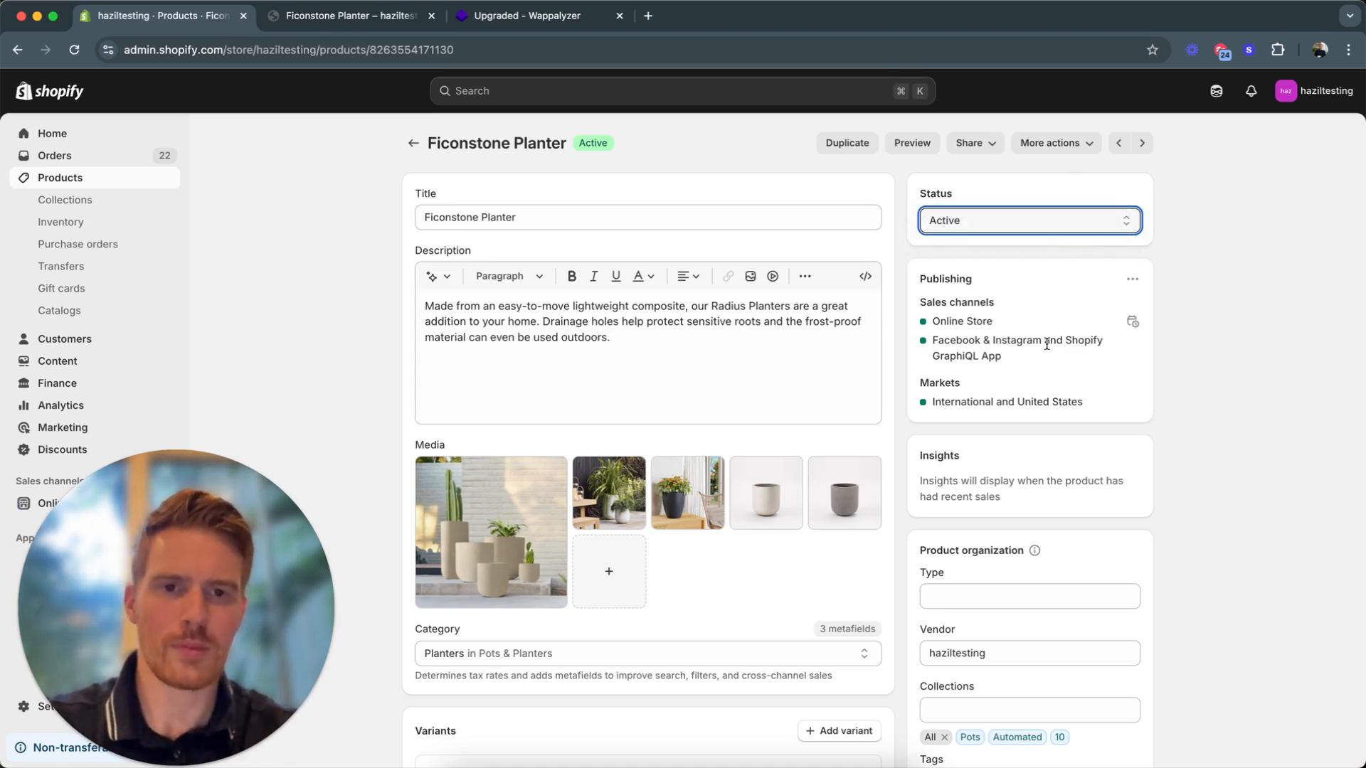
Step: Remove the product from the Facebook & Instagram and Shopify GraphiQL App sales channels, leaving only Online Store selected
{"action": "scroll", "coordinate": [974, 297], "scroll_direction": "down", "scroll_amount": 1}
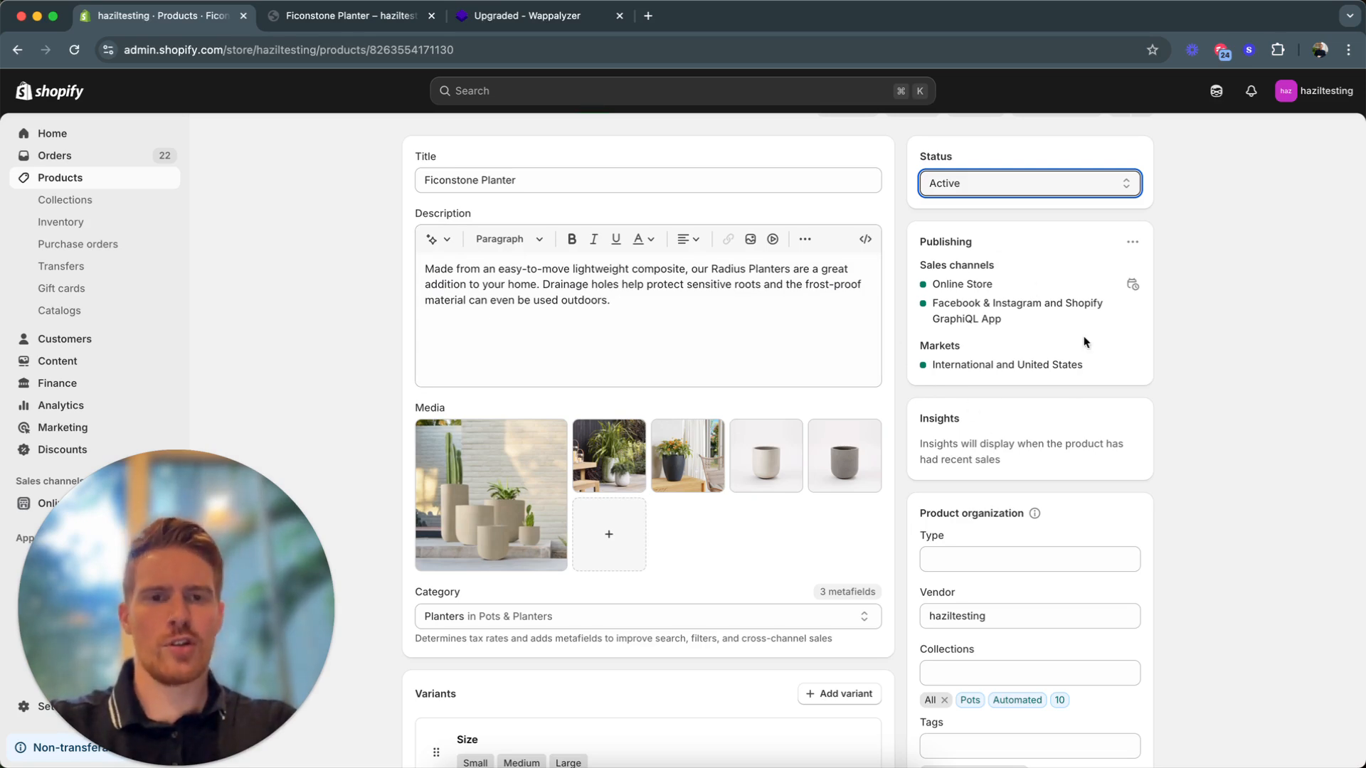
{"action": "left_click", "coordinate": [1131, 241]}
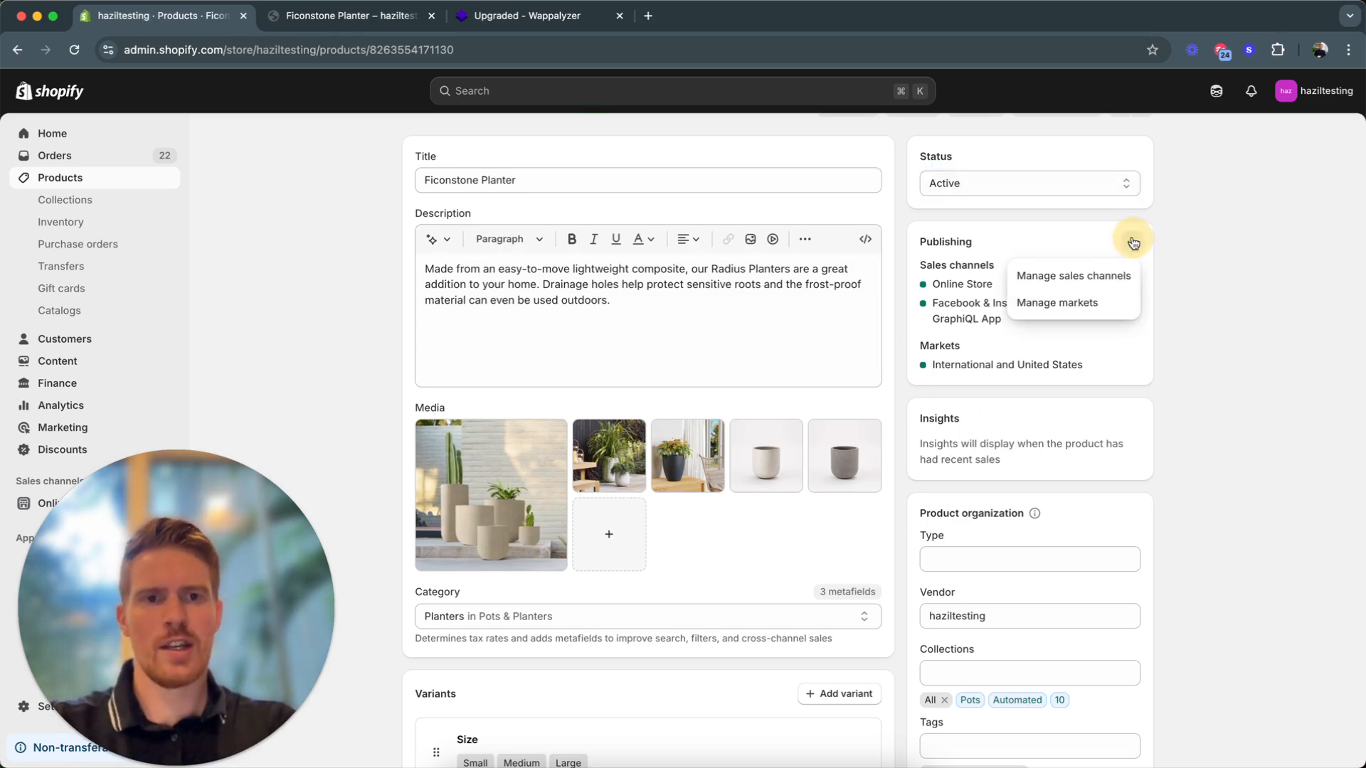
{"action": "left_click", "coordinate": [1085, 283]}
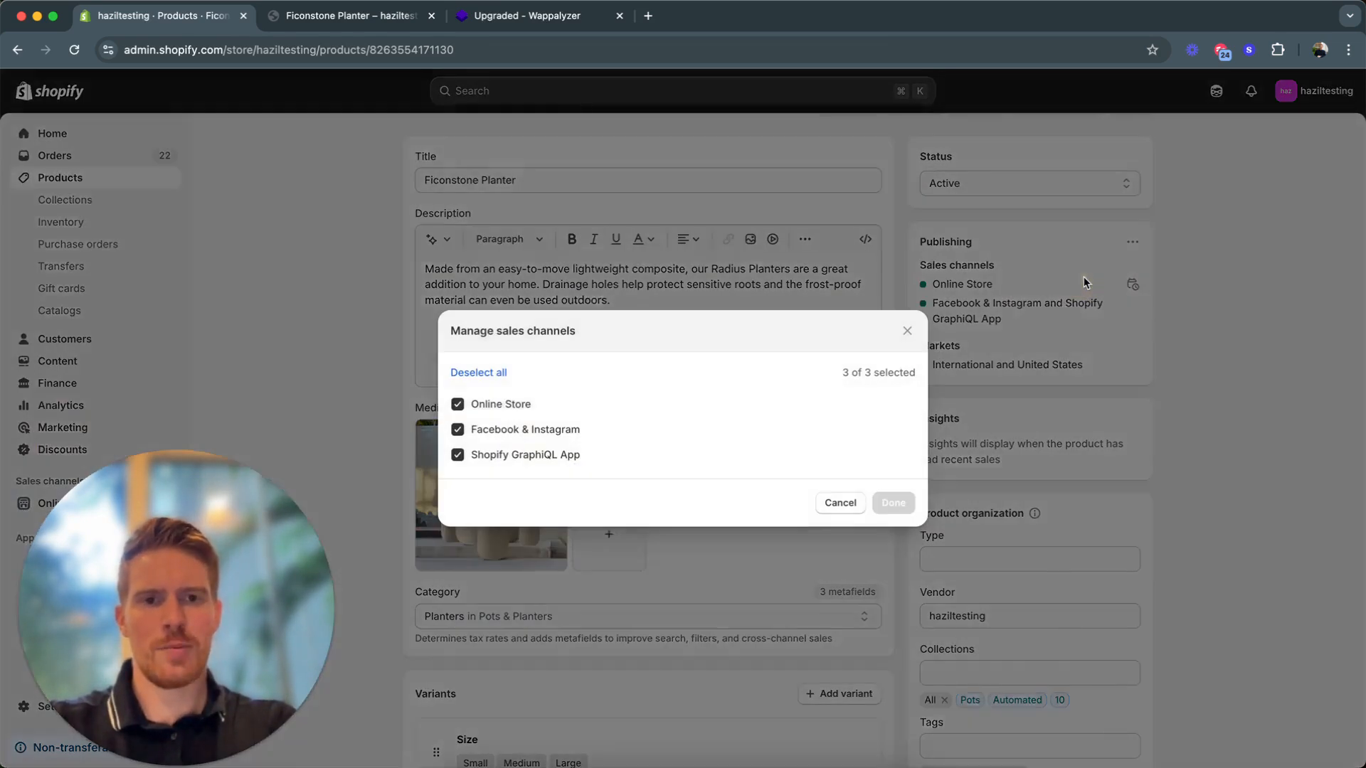
{"action": "left_click", "coordinate": [457, 431]}
{"action": "left_click", "coordinate": [458, 455]}
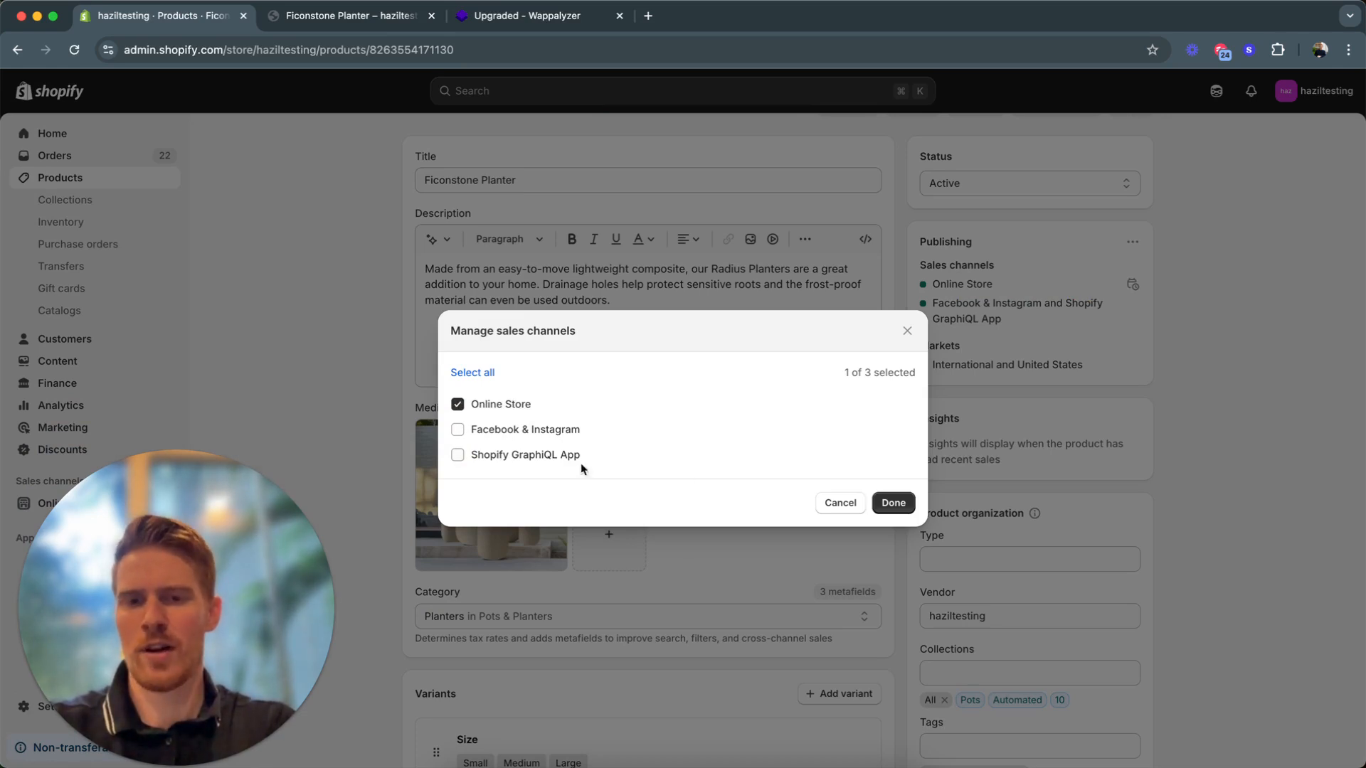
{"action": "left_click", "coordinate": [888, 505]}
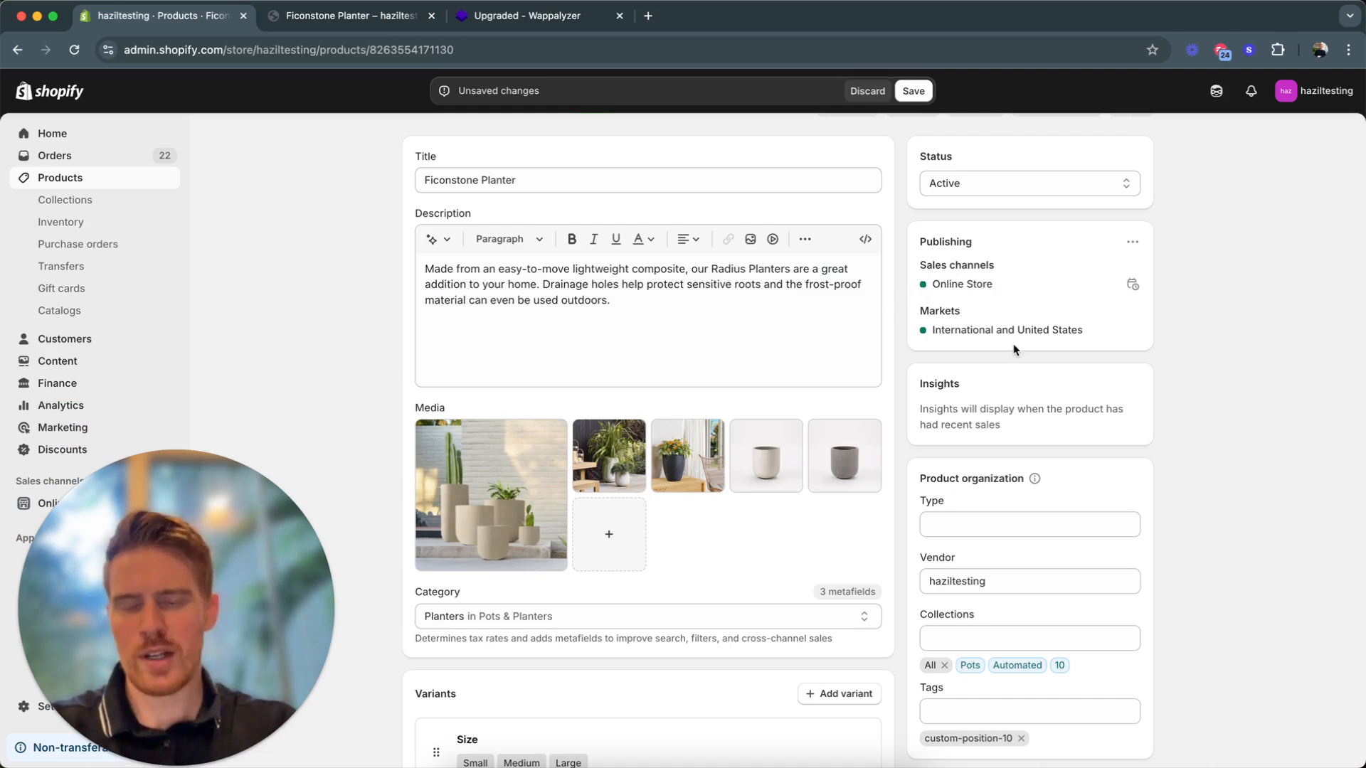
Step: Set the product type to Planter in the product organization details
{"action": "scroll", "coordinate": [940, 304], "scroll_direction": "down", "scroll_amount": 3}
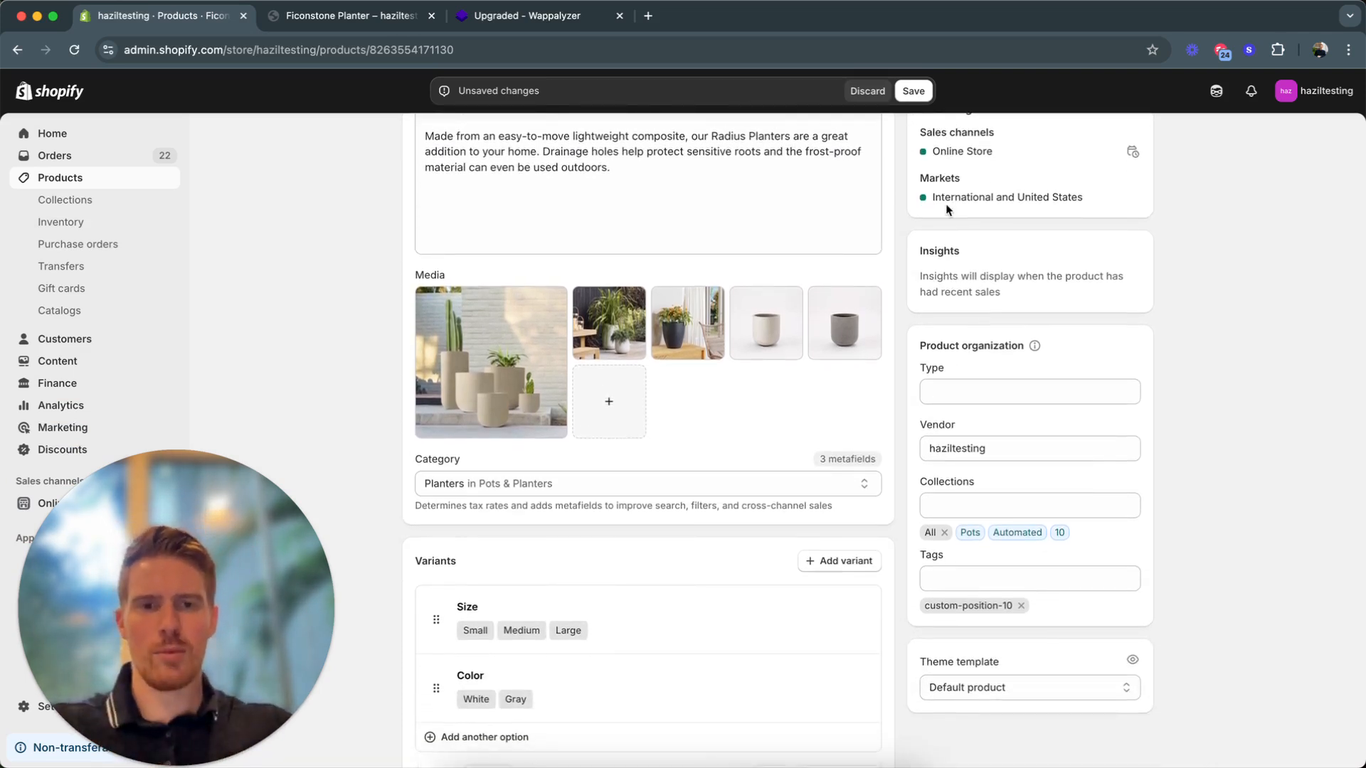
{"action": "scroll", "coordinate": [945, 203], "scroll_direction": "down", "scroll_amount": 1}
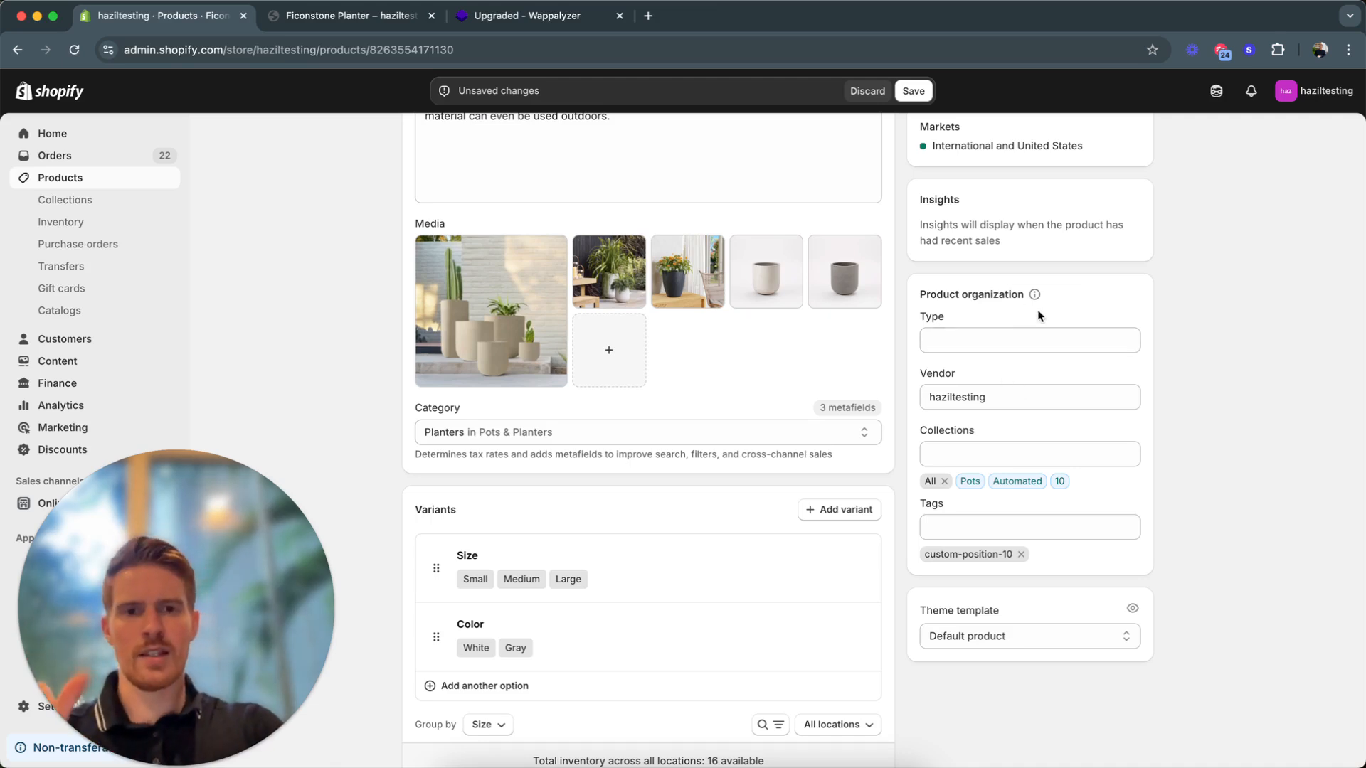
{"action": "left_click", "coordinate": [971, 345]}
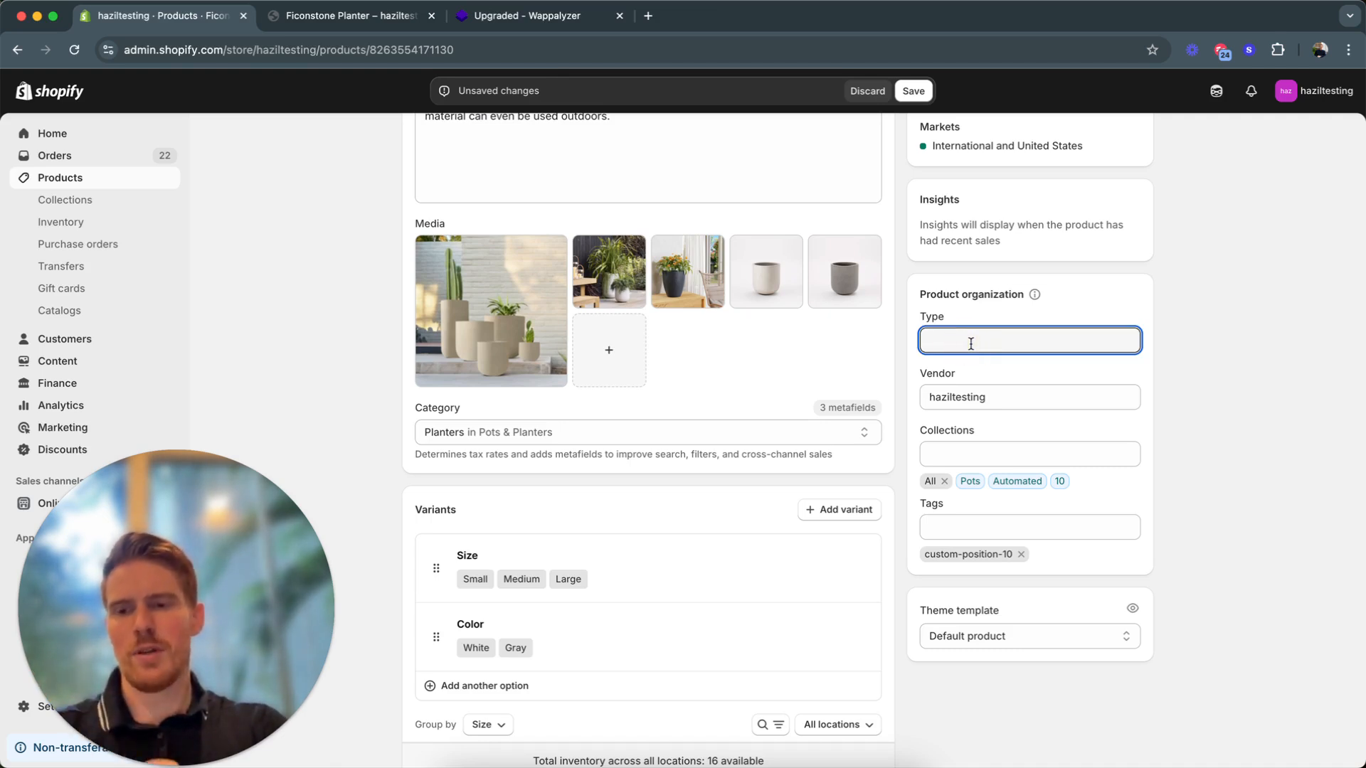
{"action": "scroll", "coordinate": [768, 313], "scroll_direction": "up", "scroll_amount": 5}
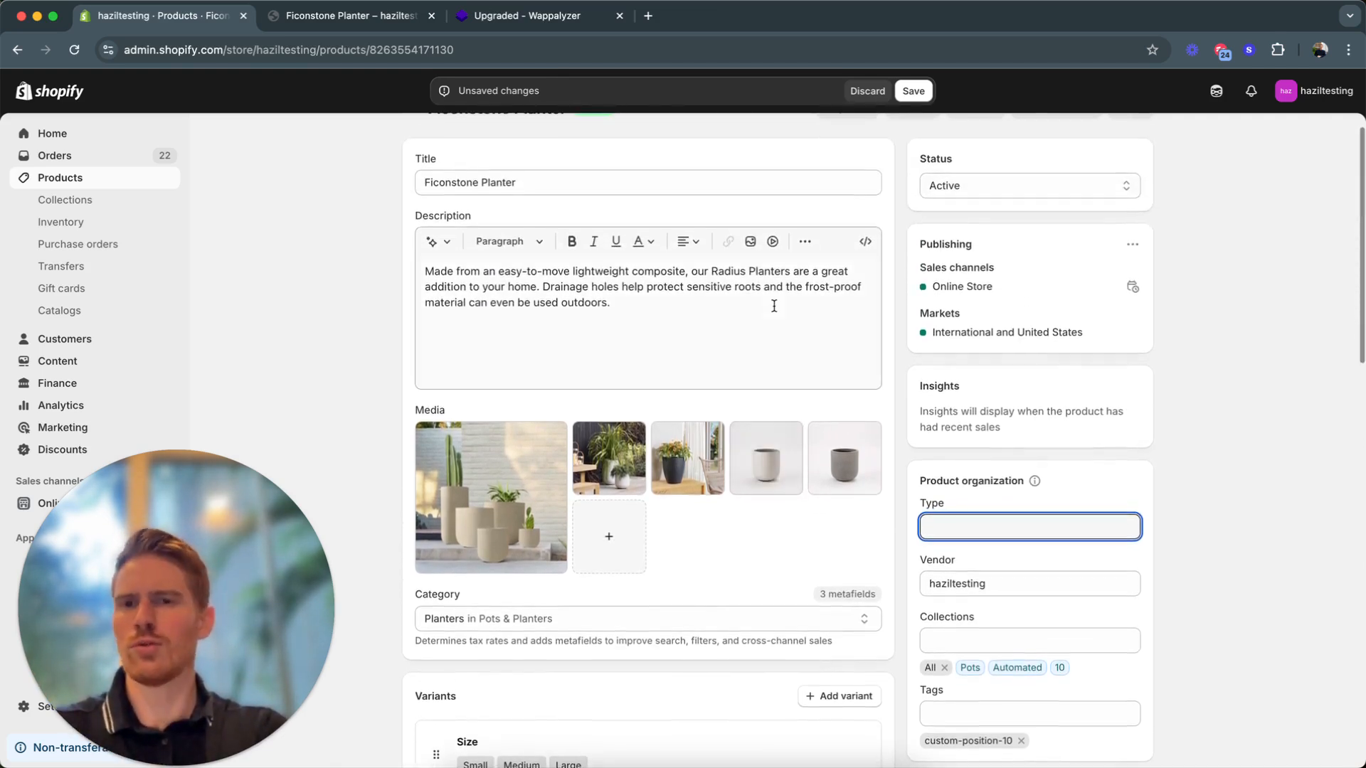
{"action": "scroll", "coordinate": [763, 370], "scroll_direction": "down", "scroll_amount": 3}
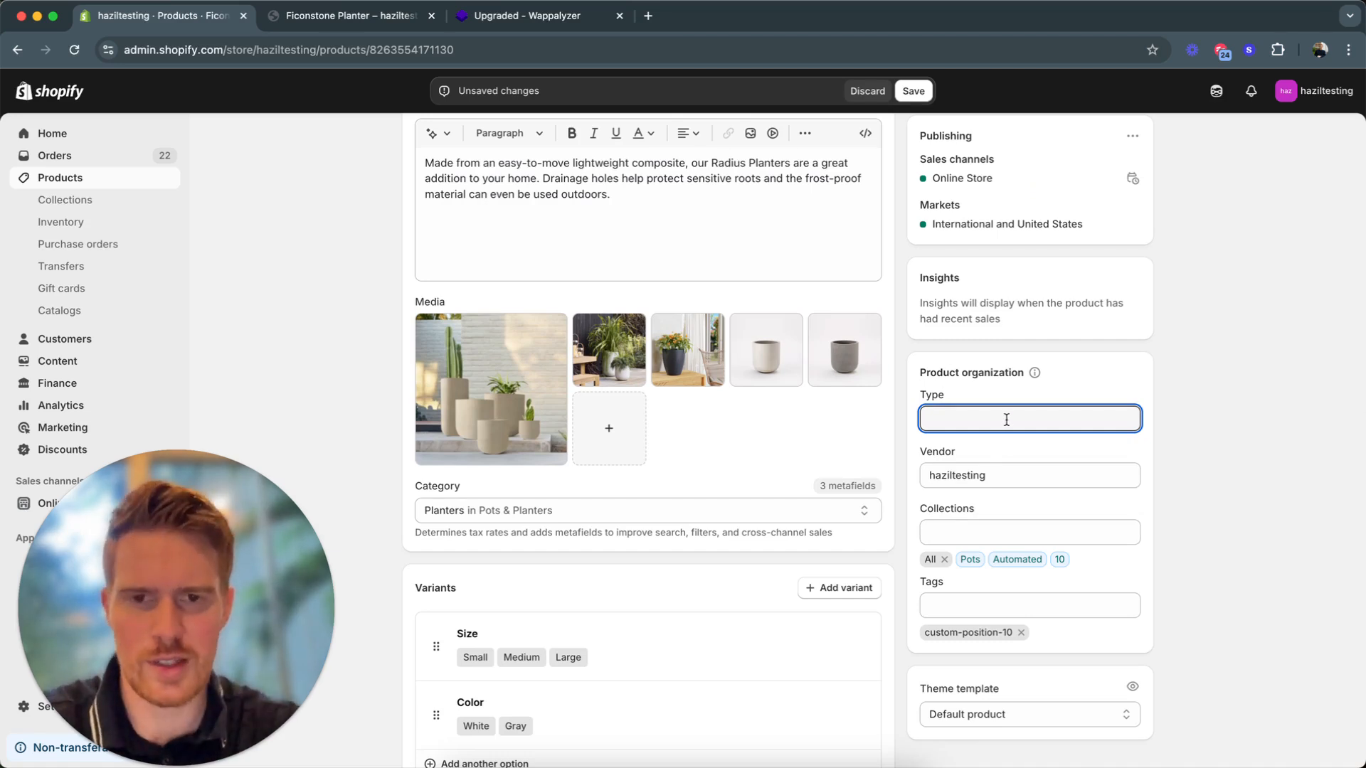
{"action": "type", "text": "Planter"}
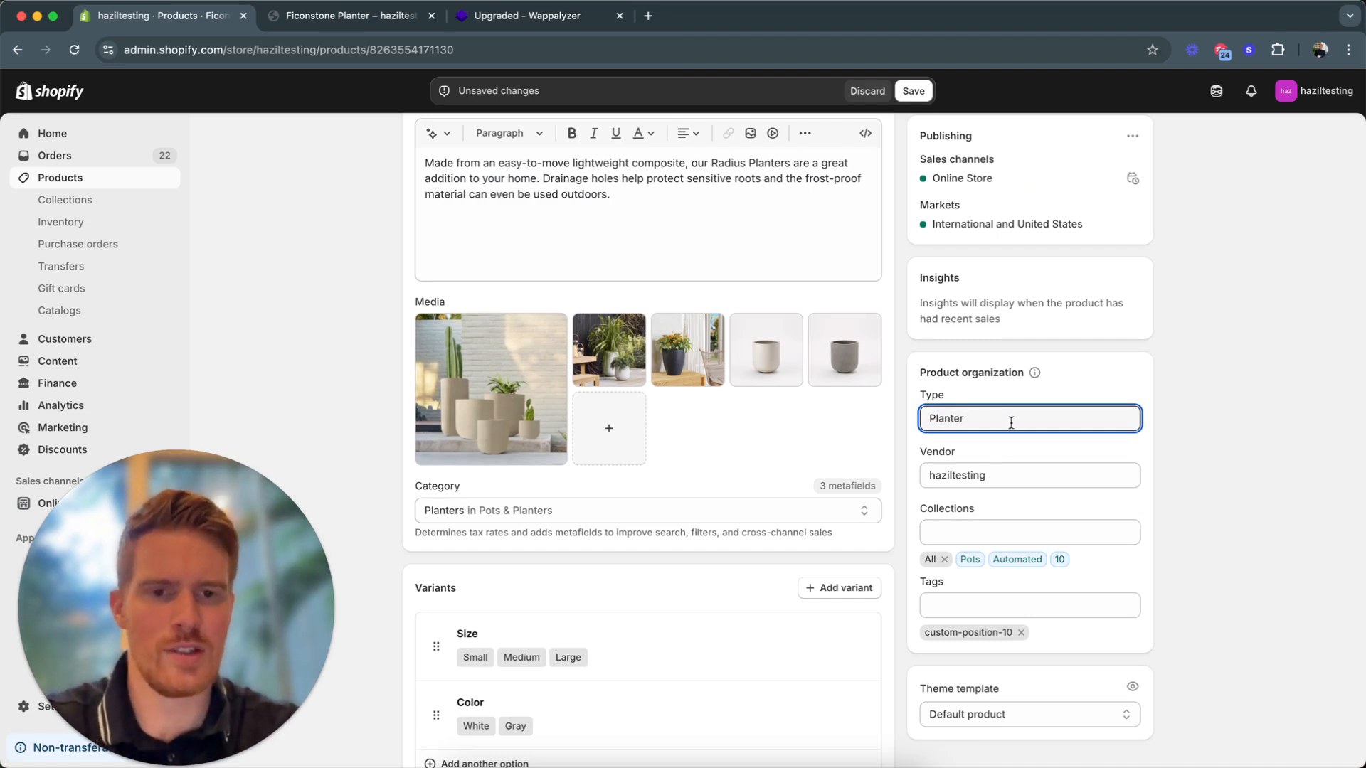
{"action": "left_click", "coordinate": [1104, 450]}
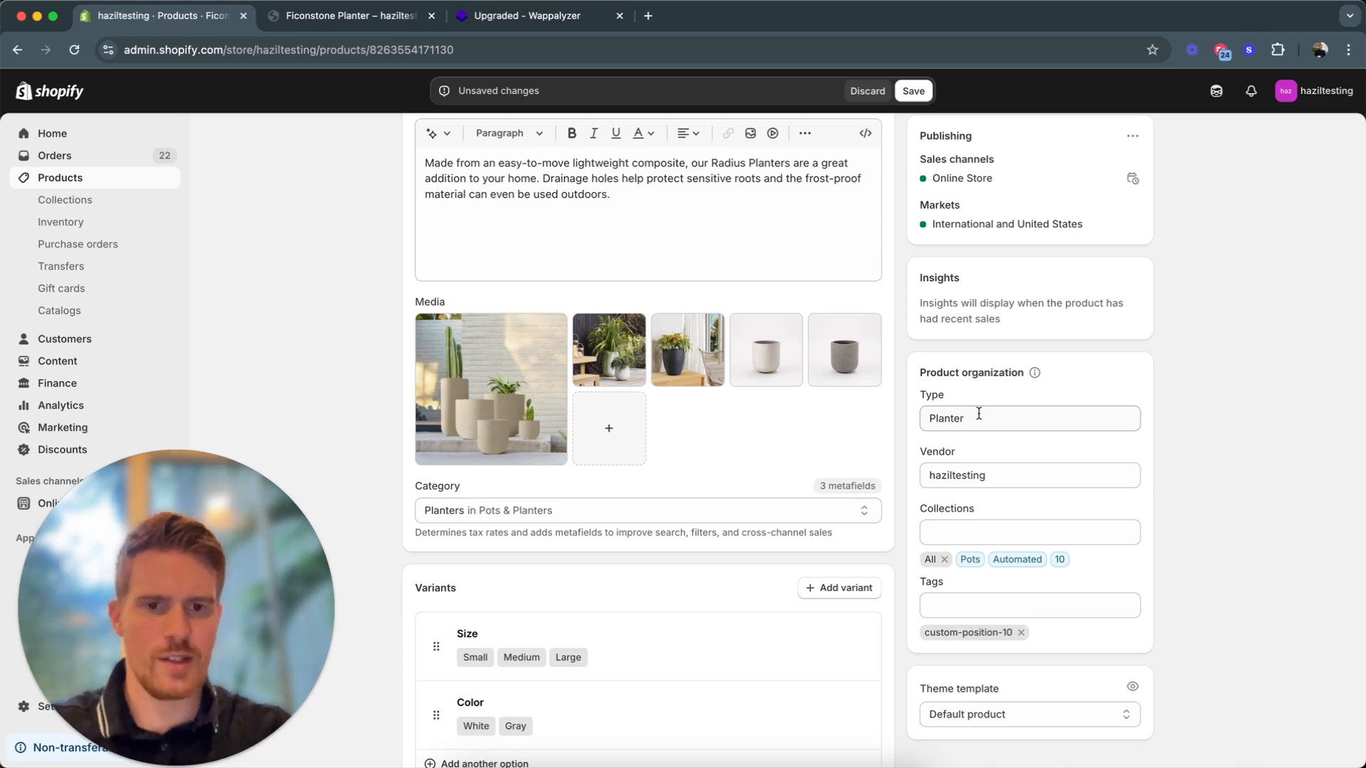
Step: Check the available vendor choices and add the product to the TEST collection
{"action": "left_click", "coordinate": [992, 478]}
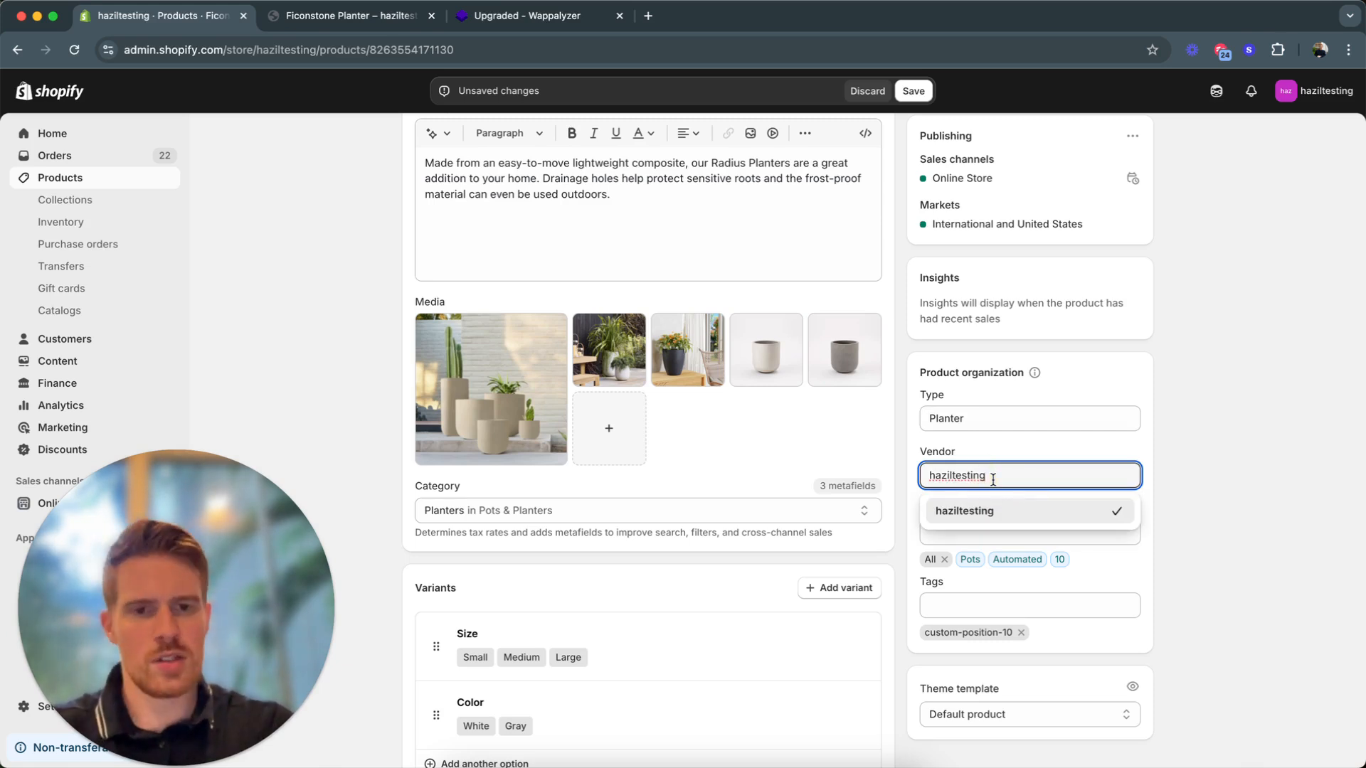
{"action": "left_click", "coordinate": [1063, 446]}
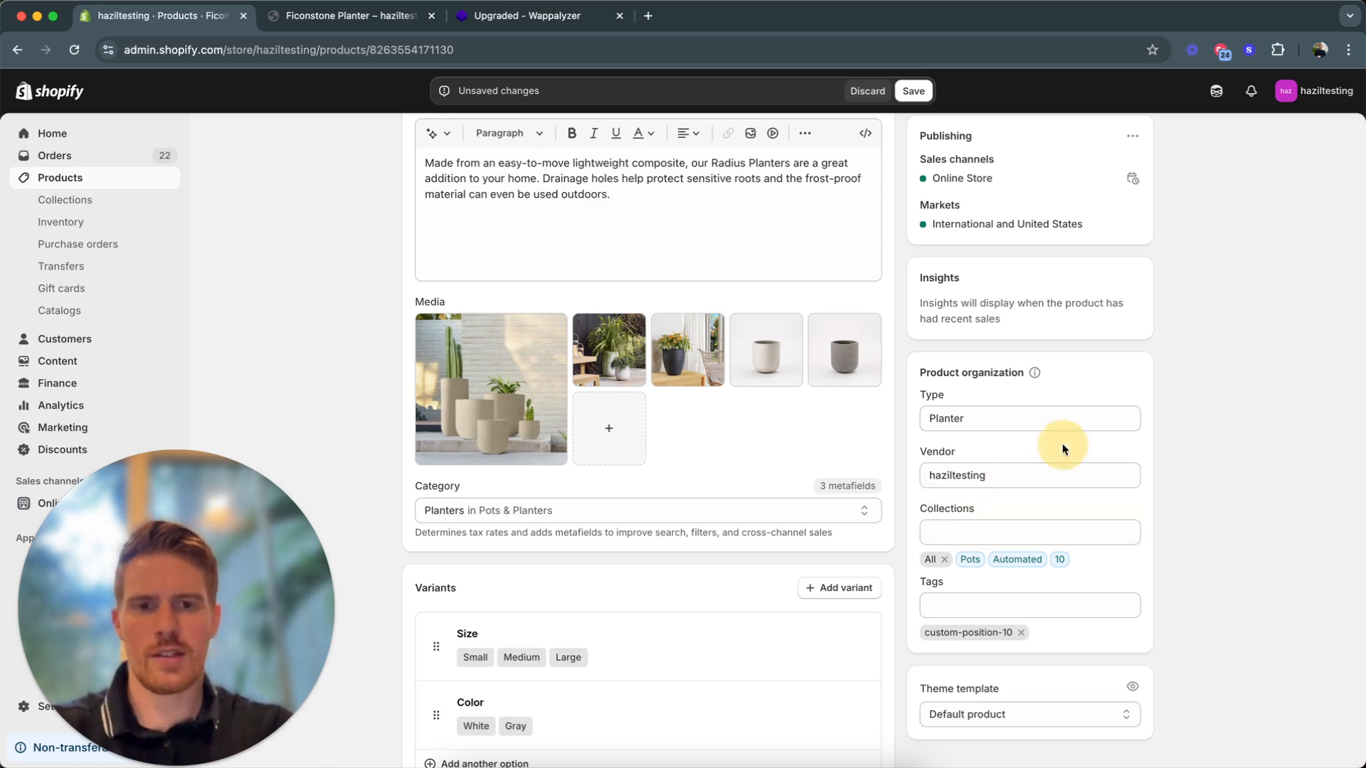
{"action": "left_click", "coordinate": [995, 475]}
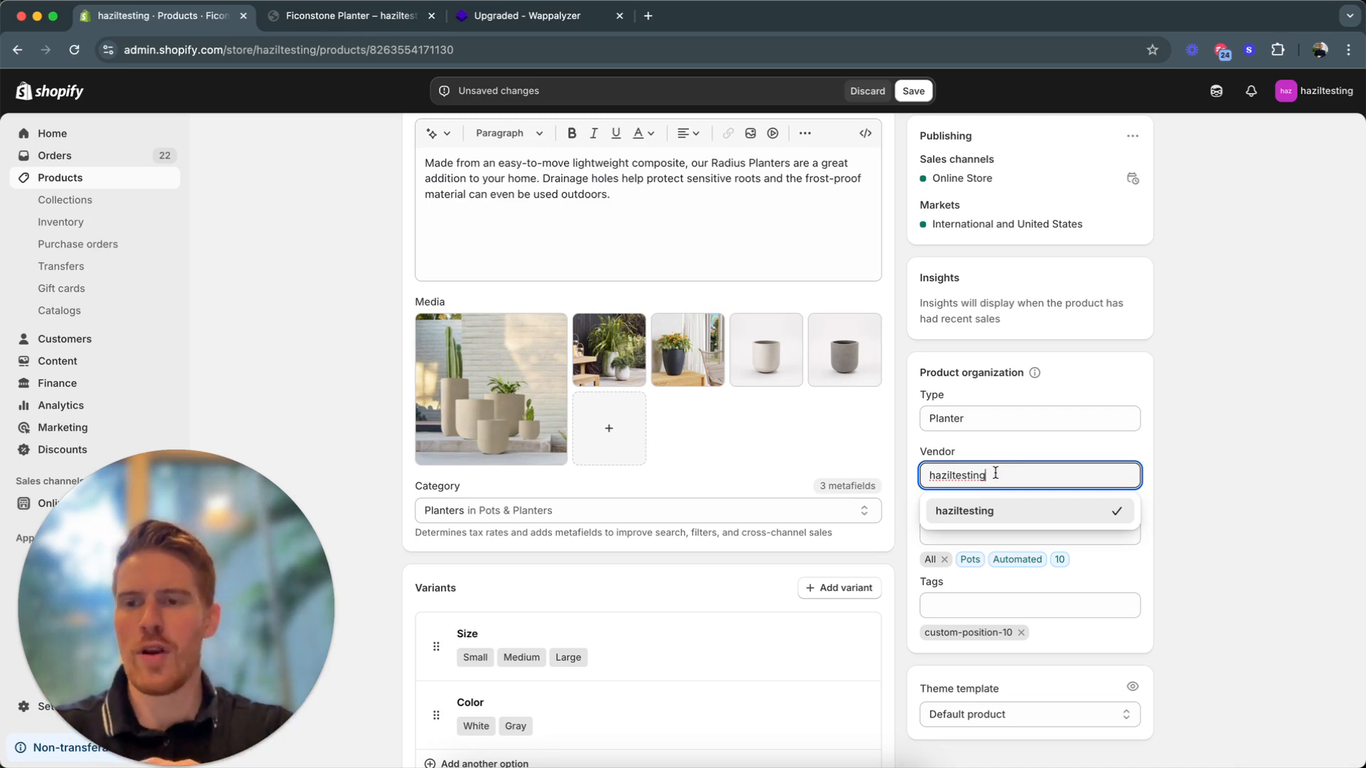
{"action": "left_click", "coordinate": [1014, 449]}
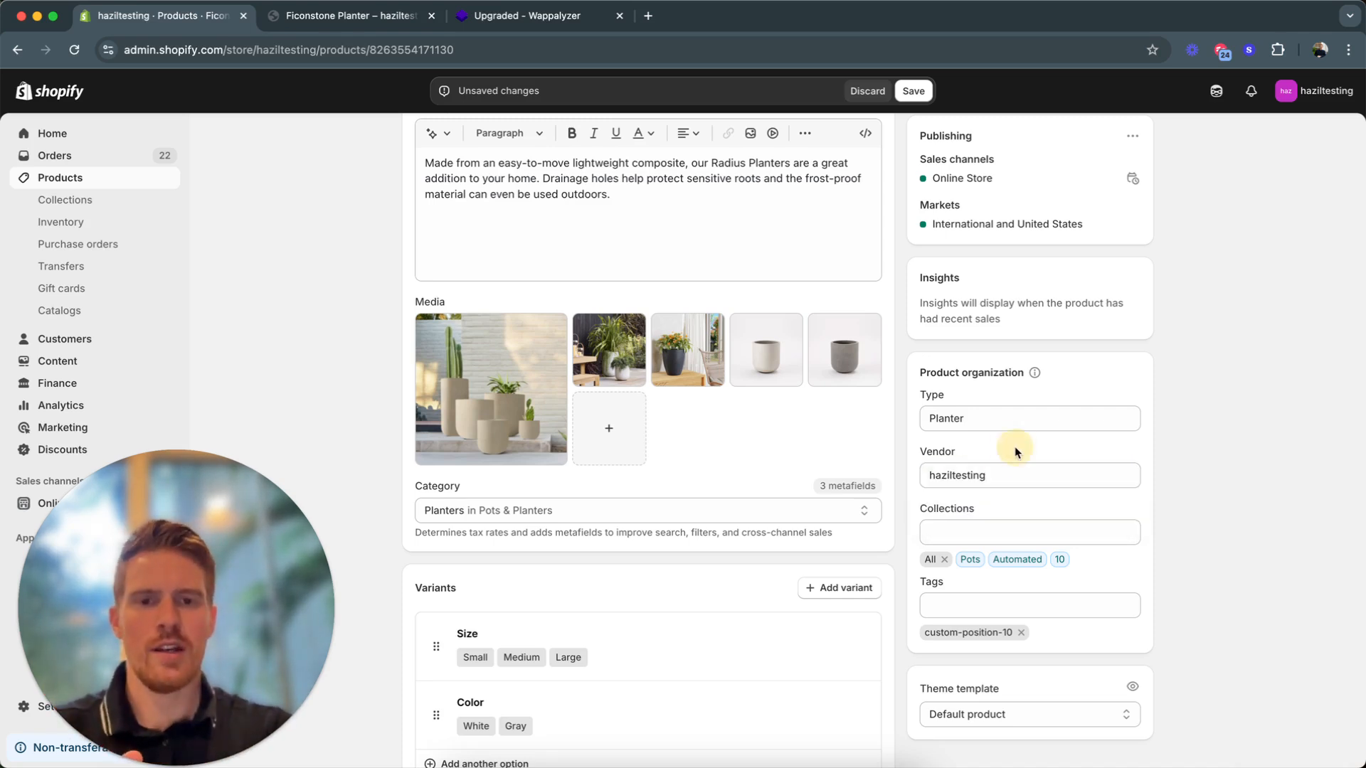
{"action": "scroll", "coordinate": [1014, 448], "scroll_direction": "down", "scroll_amount": 2}
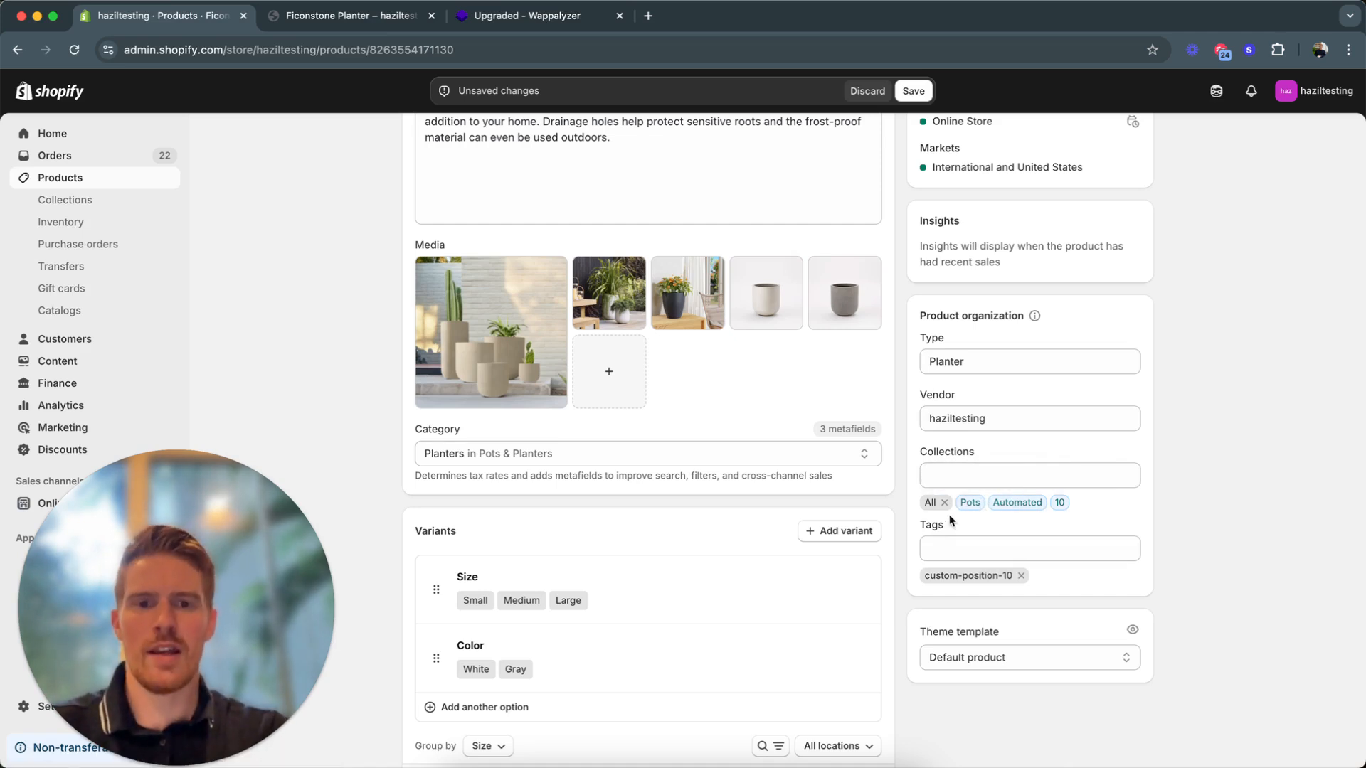
{"action": "left_click", "coordinate": [1034, 474]}
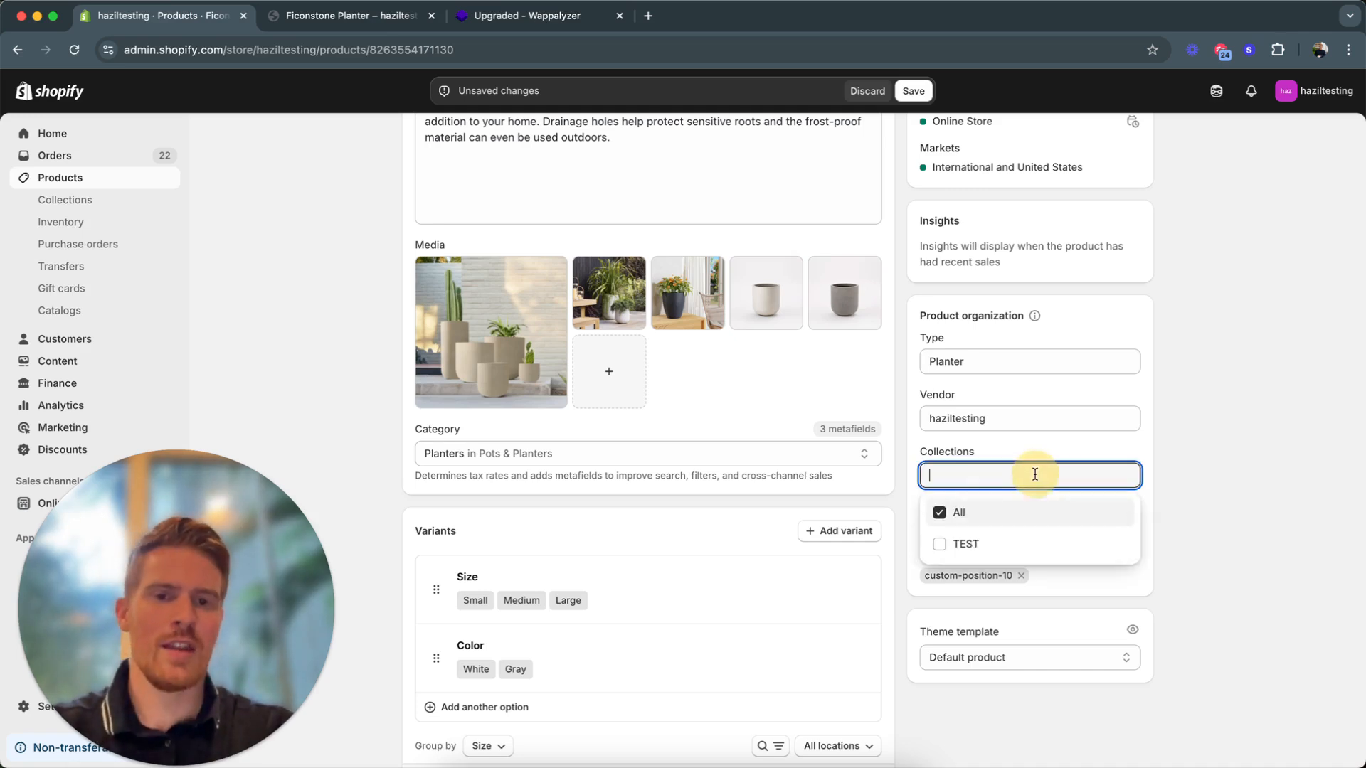
{"action": "left_click", "coordinate": [940, 547]}
{"action": "left_click", "coordinate": [1213, 528]}
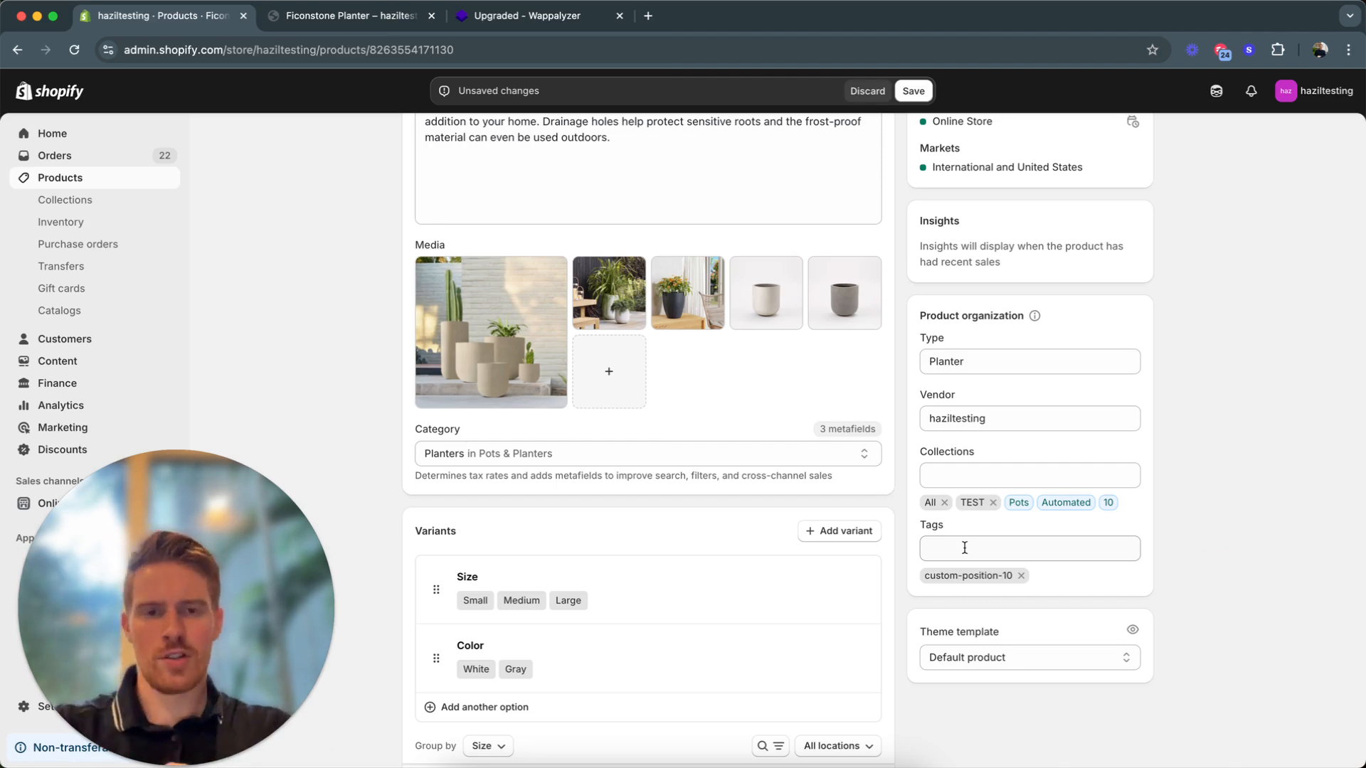
{"action": "left_click", "coordinate": [1064, 547]}
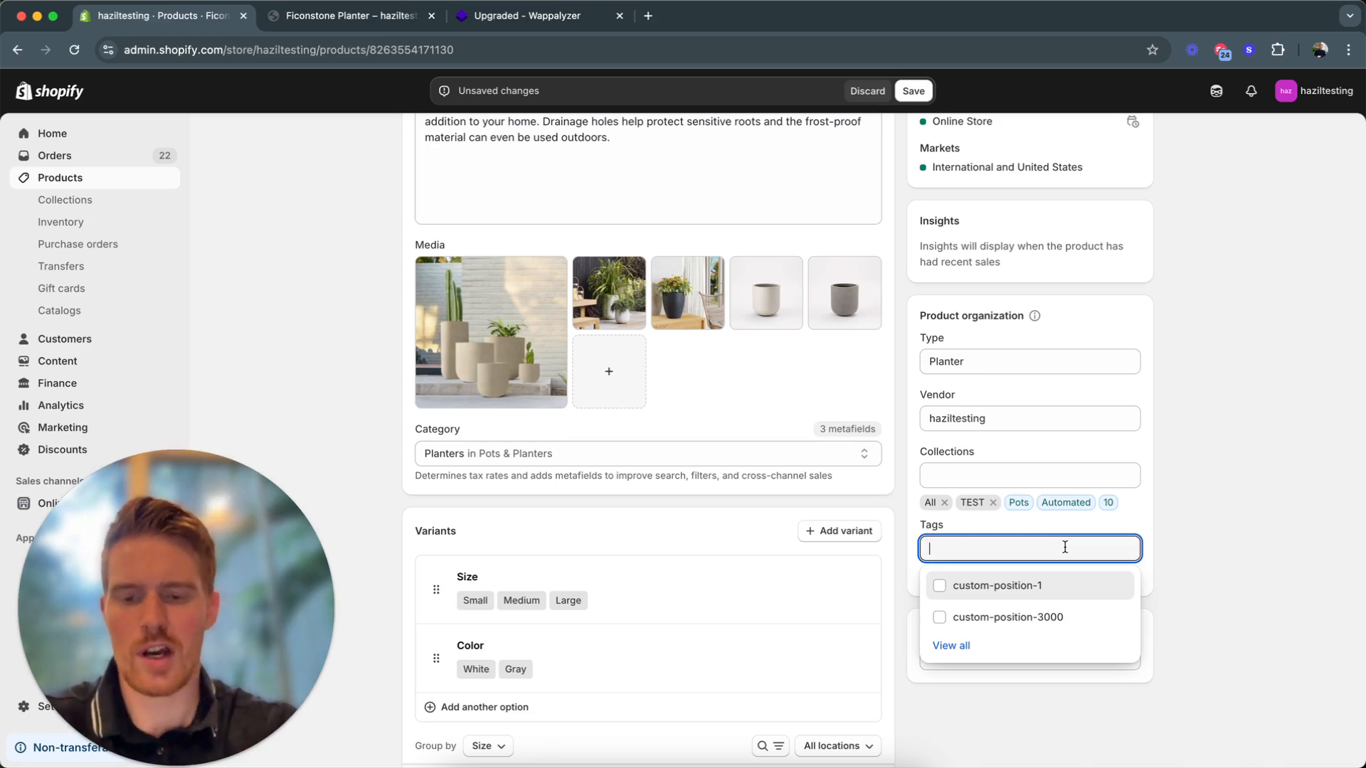
{"action": "type", "text": "best_sellers"}
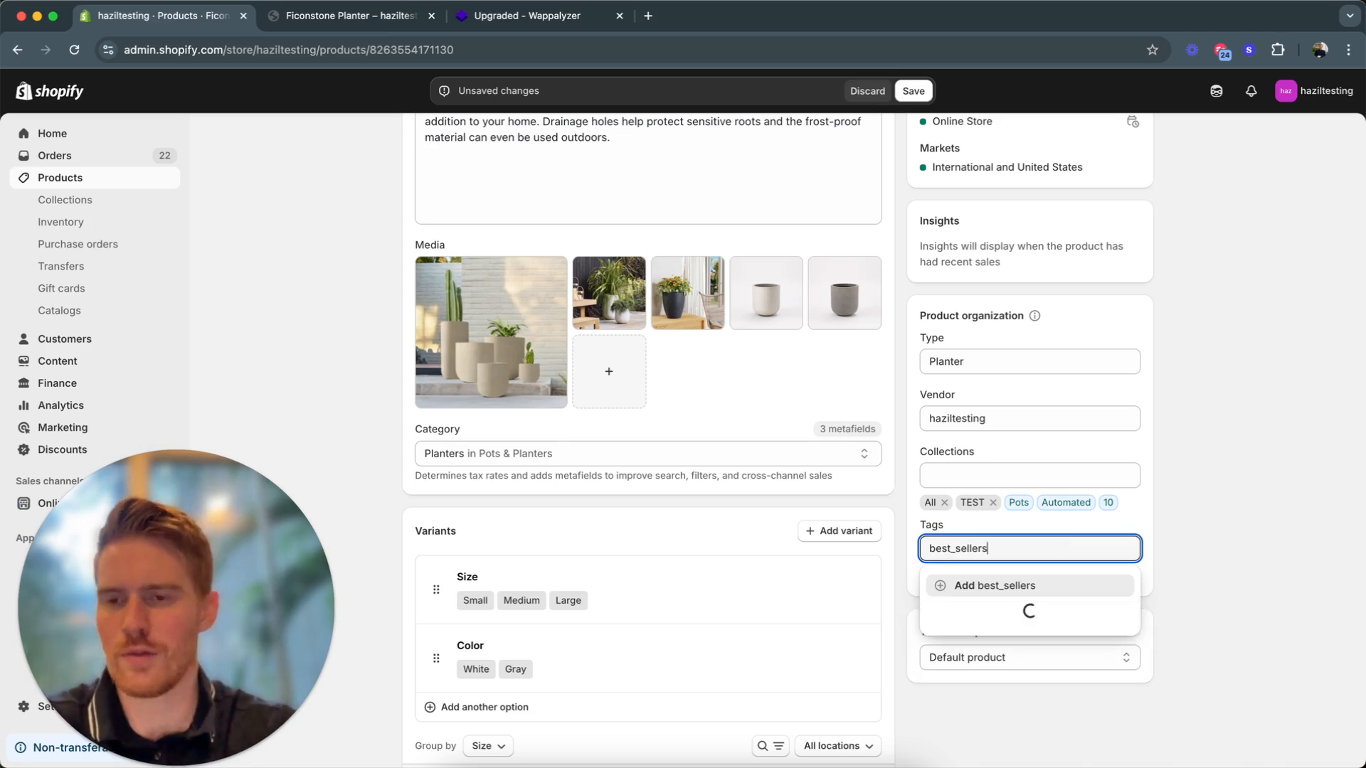
{"action": "key", "text": "BackSpace"}
{"action": "key", "text": "super+a"}
{"action": "key", "text": "BackSpace"}
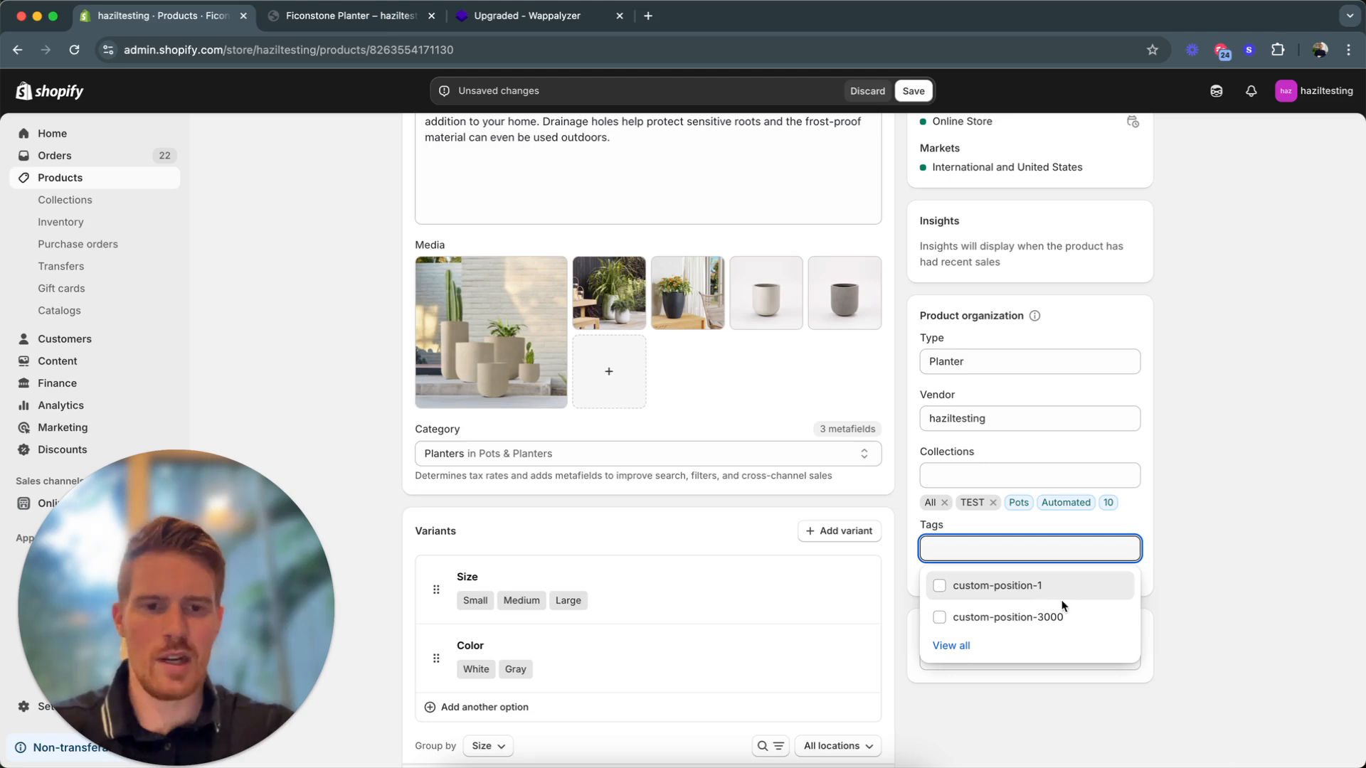
{"action": "left_click", "coordinate": [1202, 592]}
Step: Save the product changes, and choose plant as the product's theme template
{"action": "scroll", "coordinate": [1071, 642], "scroll_direction": "down", "scroll_amount": 5}
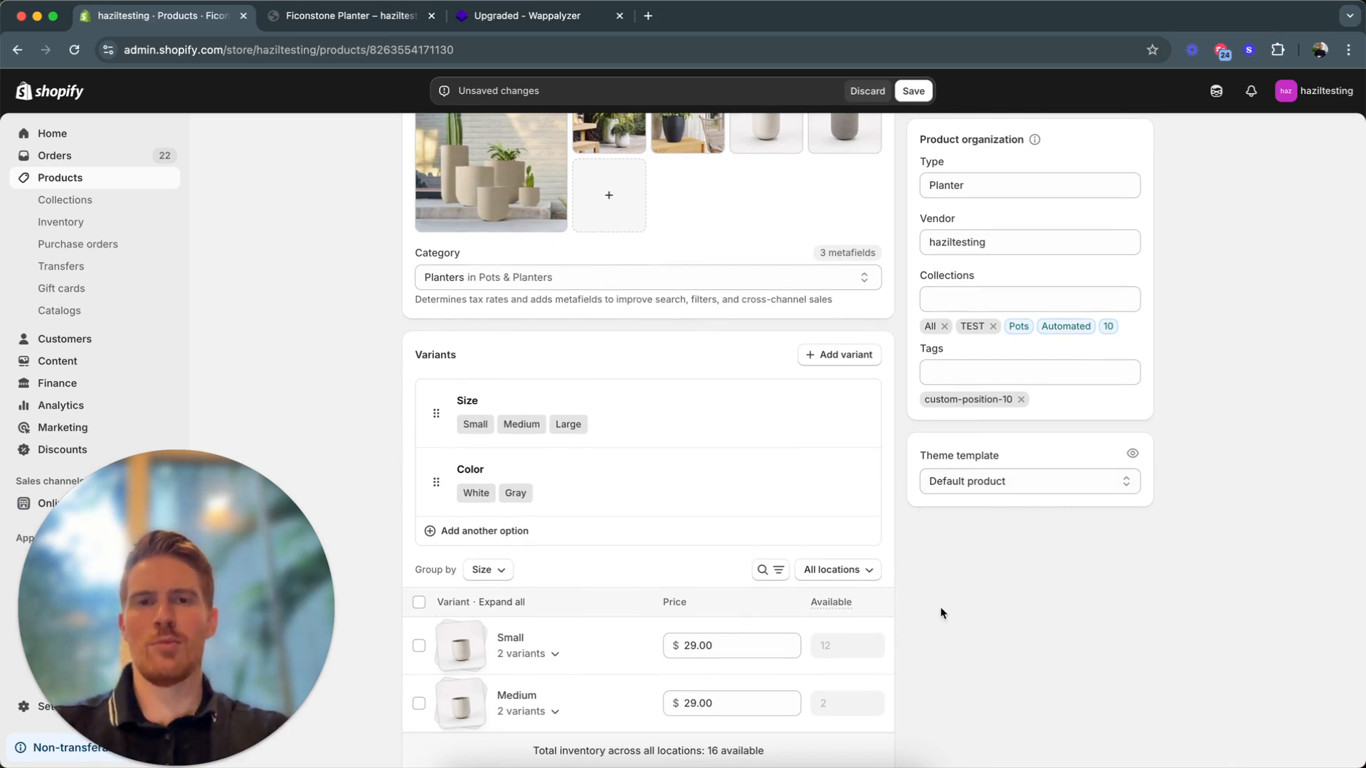
{"action": "left_click", "coordinate": [913, 91]}
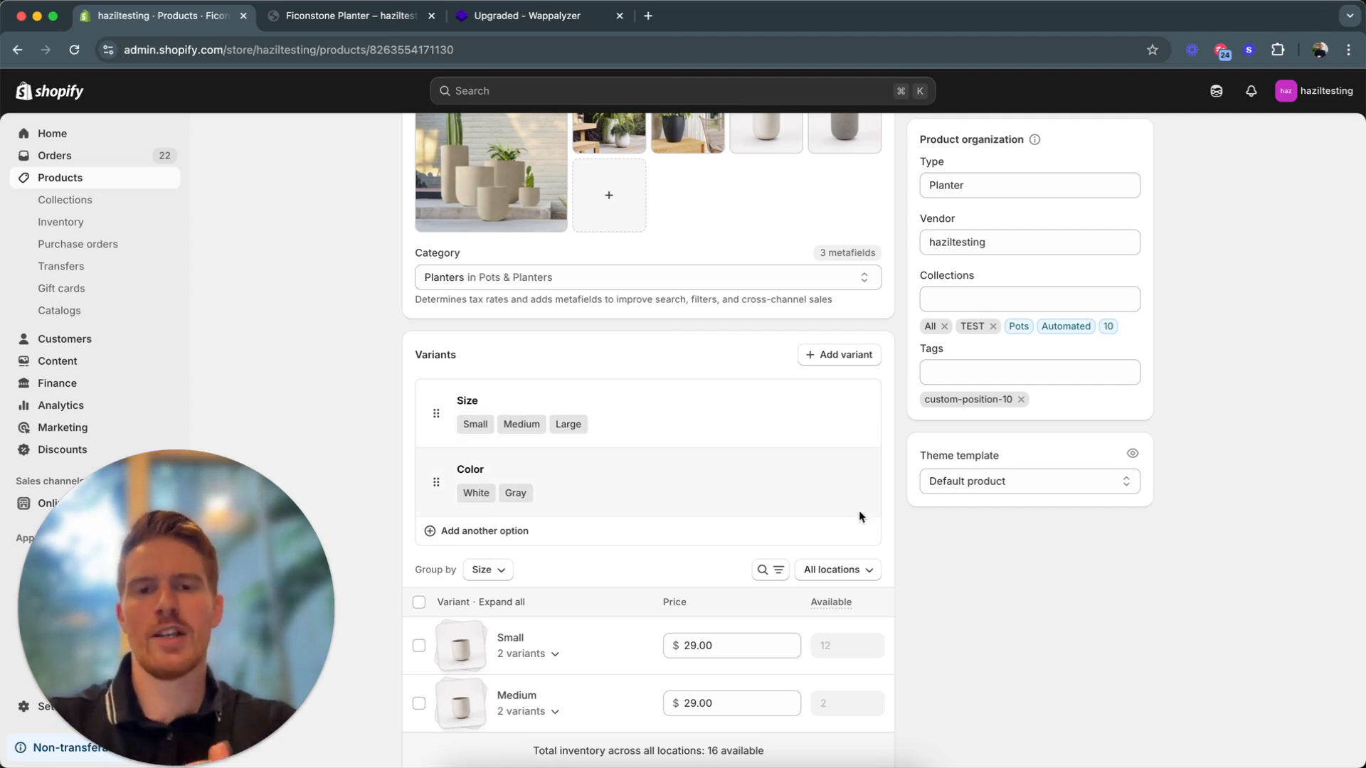
{"action": "left_click", "coordinate": [1018, 491]}
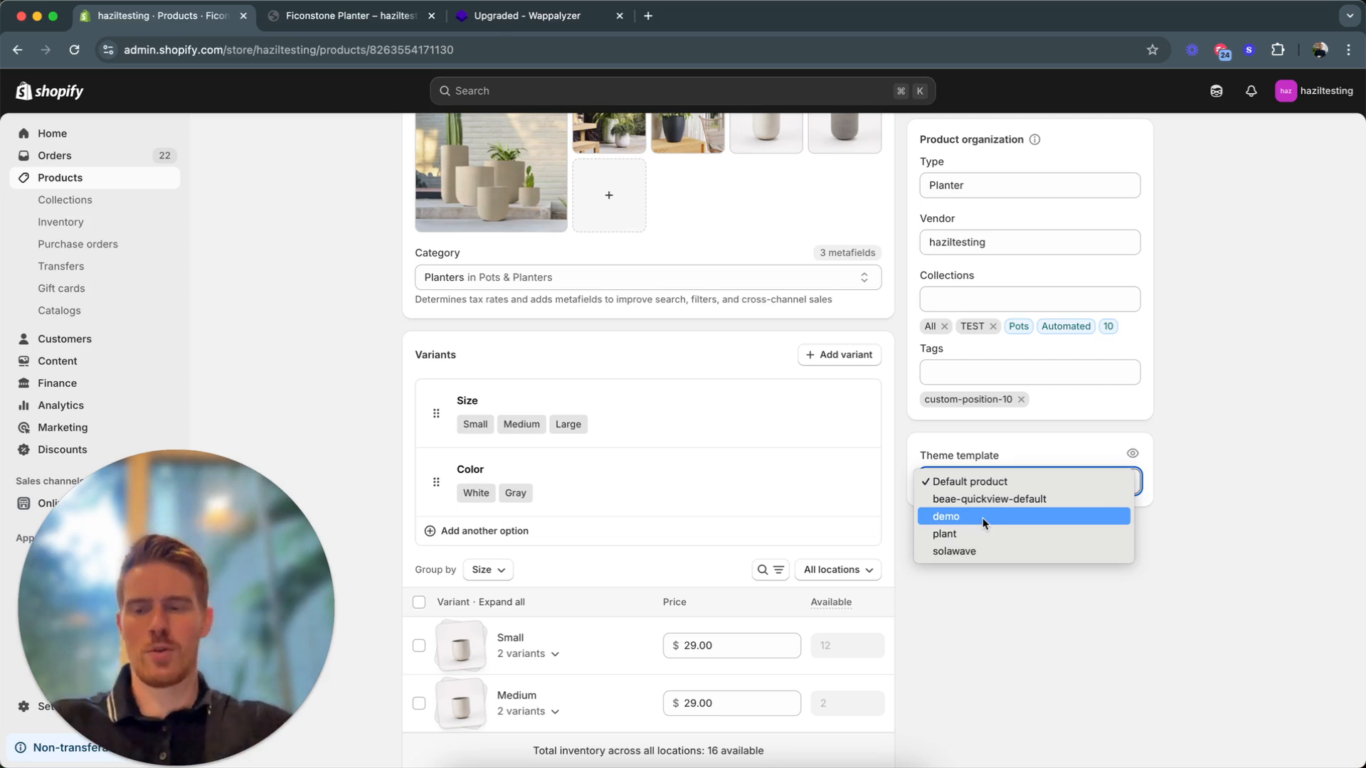
{"action": "left_click", "coordinate": [996, 460]}
{"action": "left_click", "coordinate": [999, 482]}
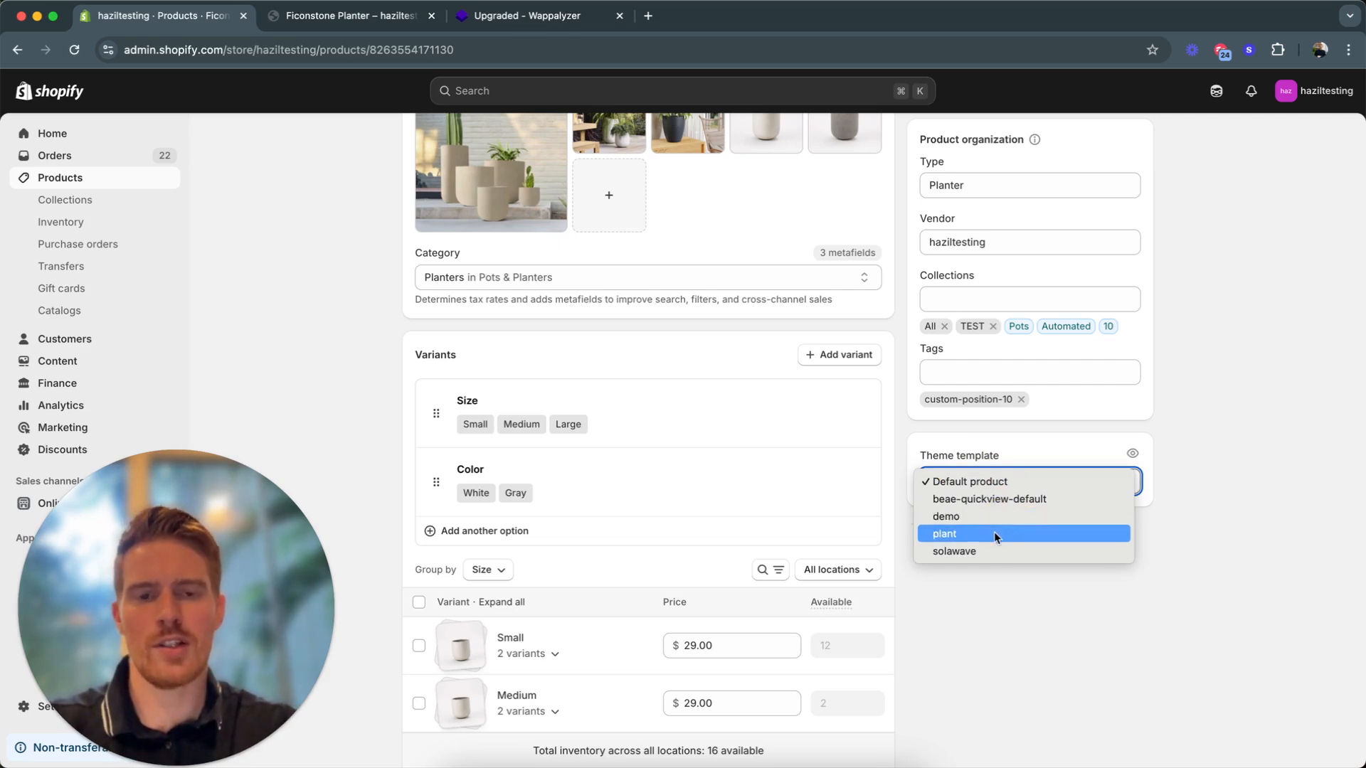
{"action": "left_click", "coordinate": [994, 533]}
{"action": "scroll", "coordinate": [995, 535], "scroll_direction": "up", "scroll_amount": 4}
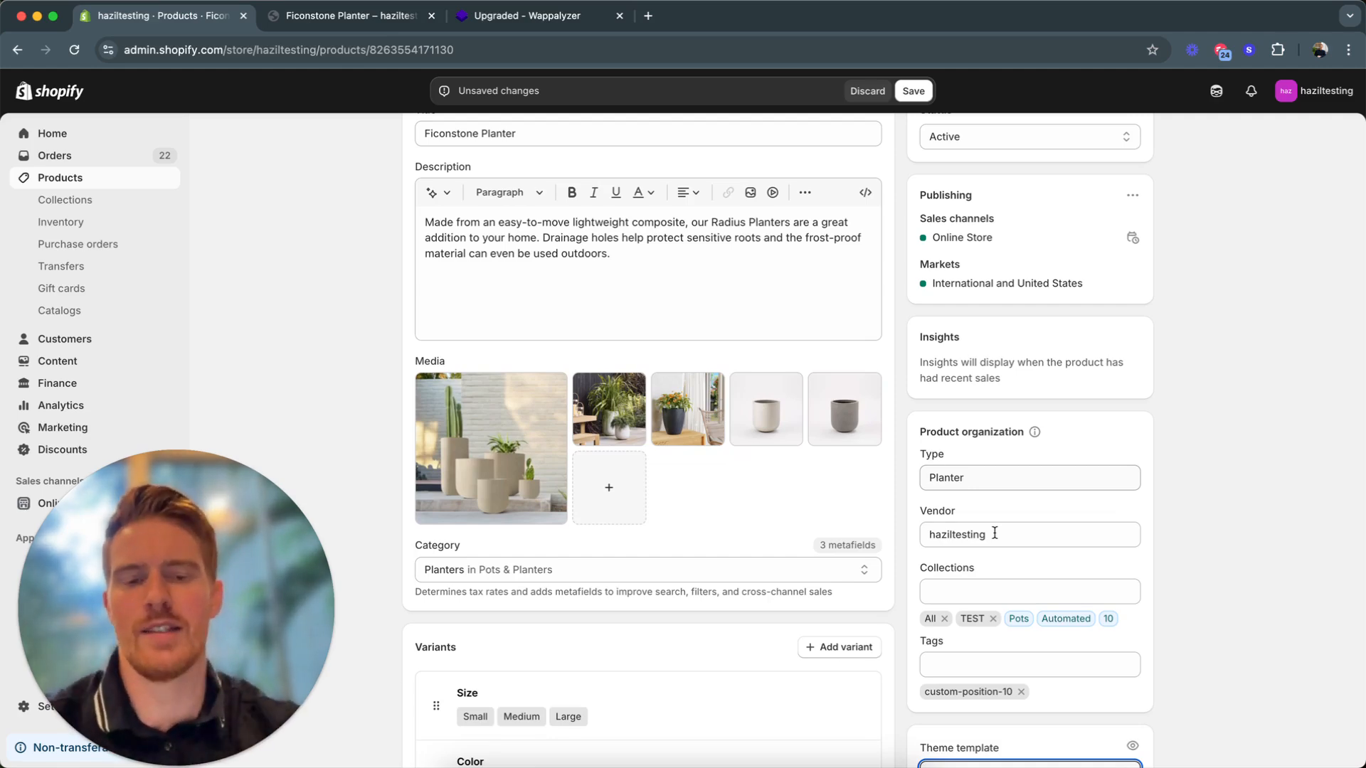
Step: Switch the product's theme template to Default product and save the product
{"action": "scroll", "coordinate": [1223, 647], "scroll_direction": "down", "scroll_amount": 9}
{"action": "scroll", "coordinate": [1204, 570], "scroll_direction": "up", "scroll_amount": 3}
{"action": "scroll", "coordinate": [1174, 465], "scroll_direction": "up", "scroll_amount": 3}
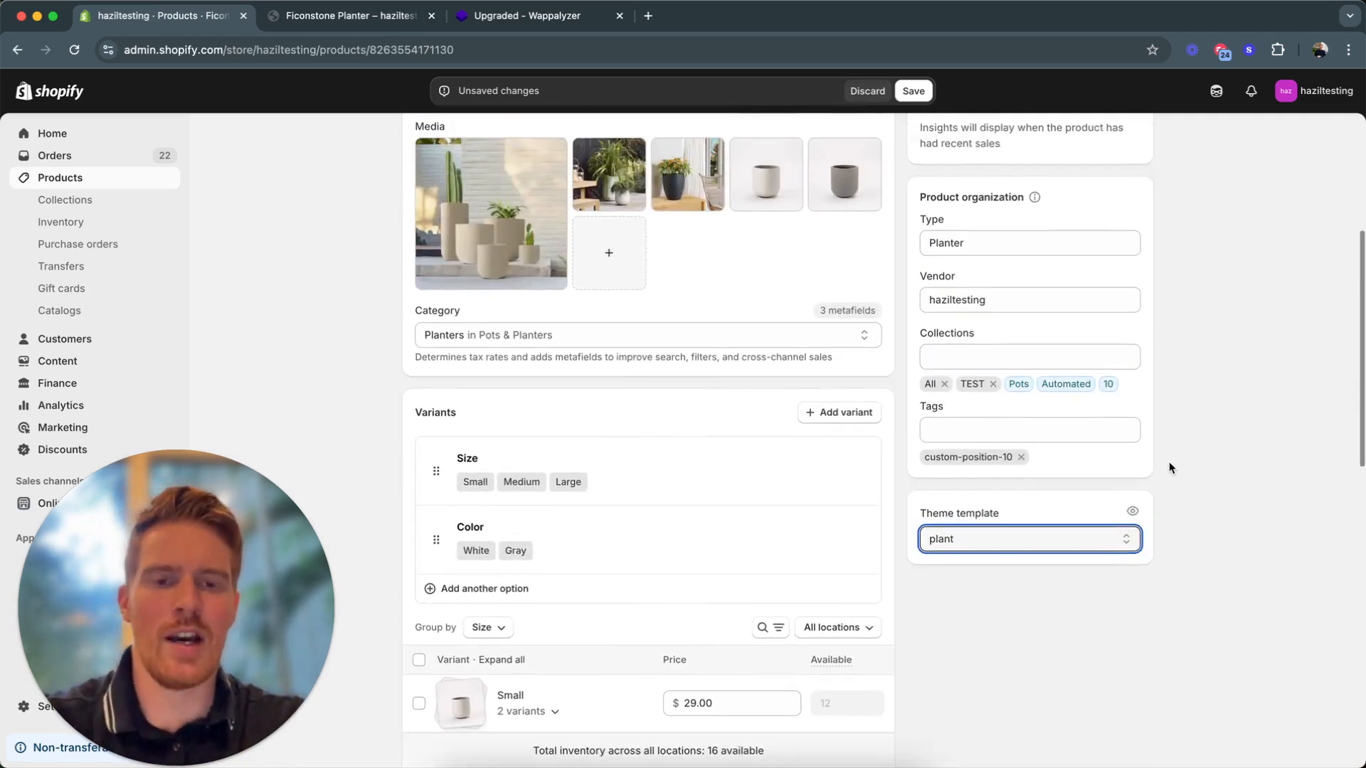
{"action": "left_click", "coordinate": [977, 541]}
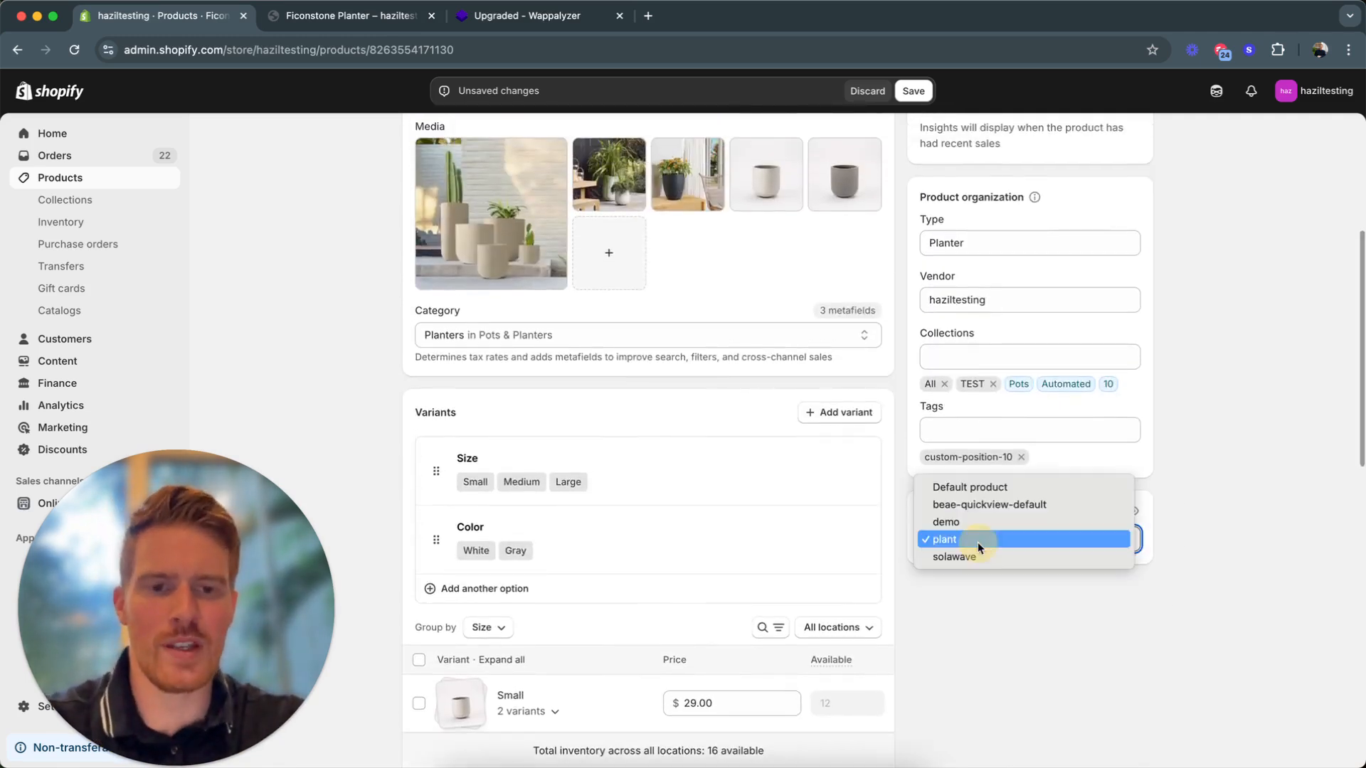
{"action": "left_click", "coordinate": [971, 488]}
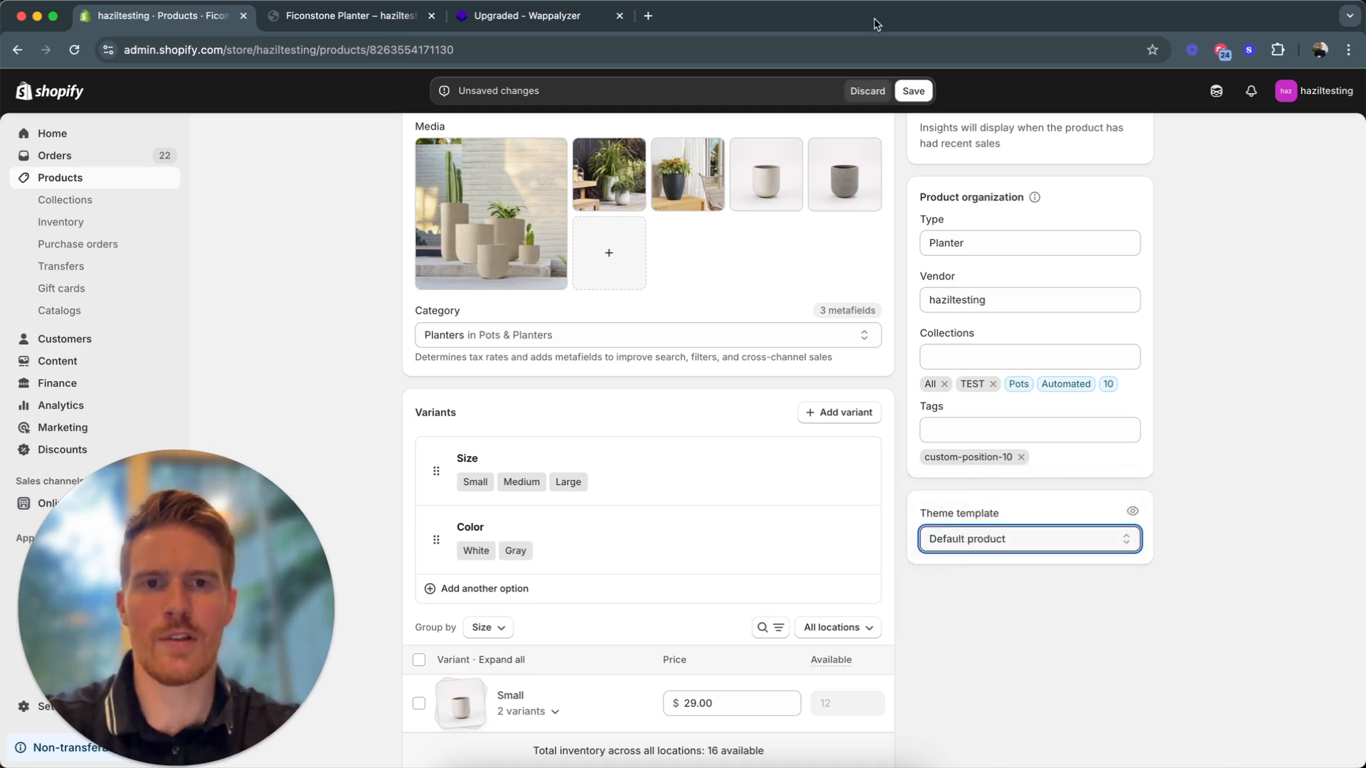
{"action": "left_click", "coordinate": [913, 91]}
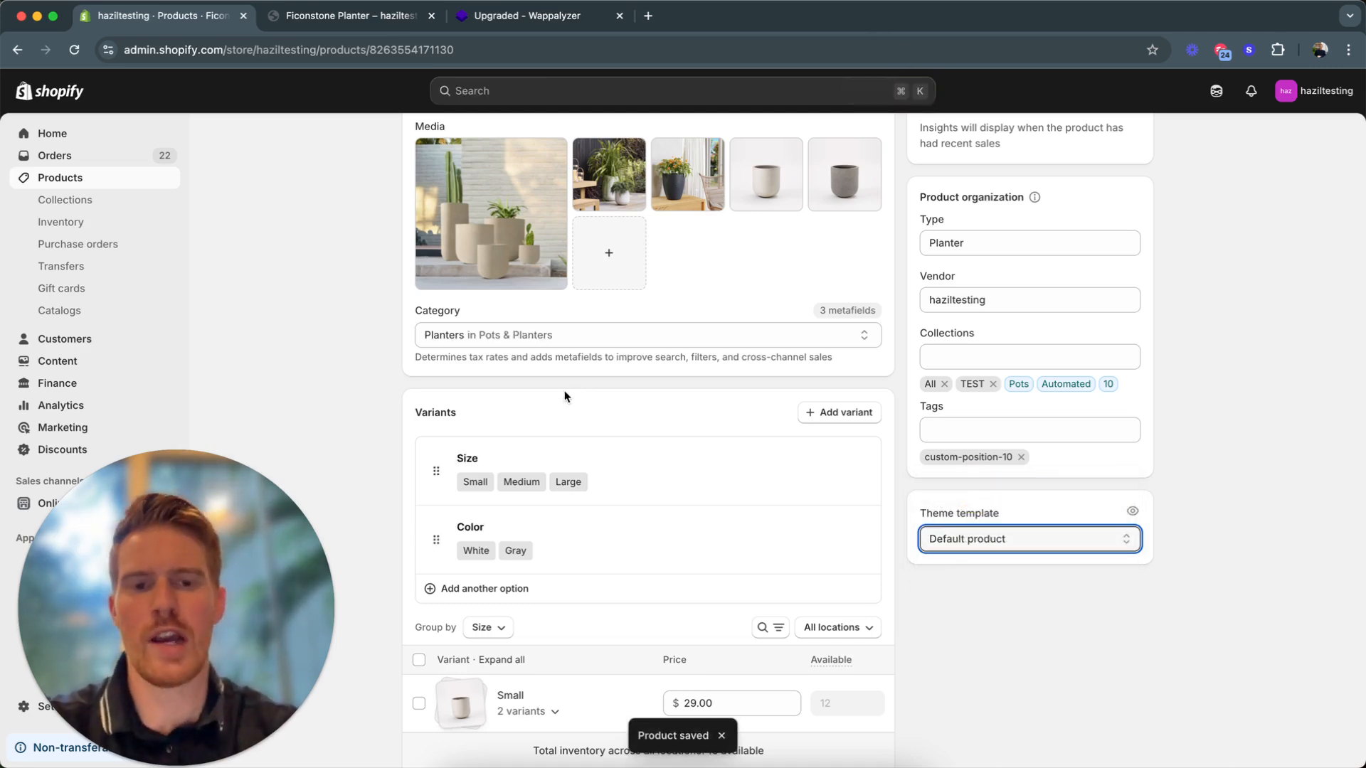
Step: Go to the Online Store's themes and locate the current theme, Copy of Course - Final
{"action": "scroll", "coordinate": [467, 404], "scroll_direction": "down", "scroll_amount": 1}
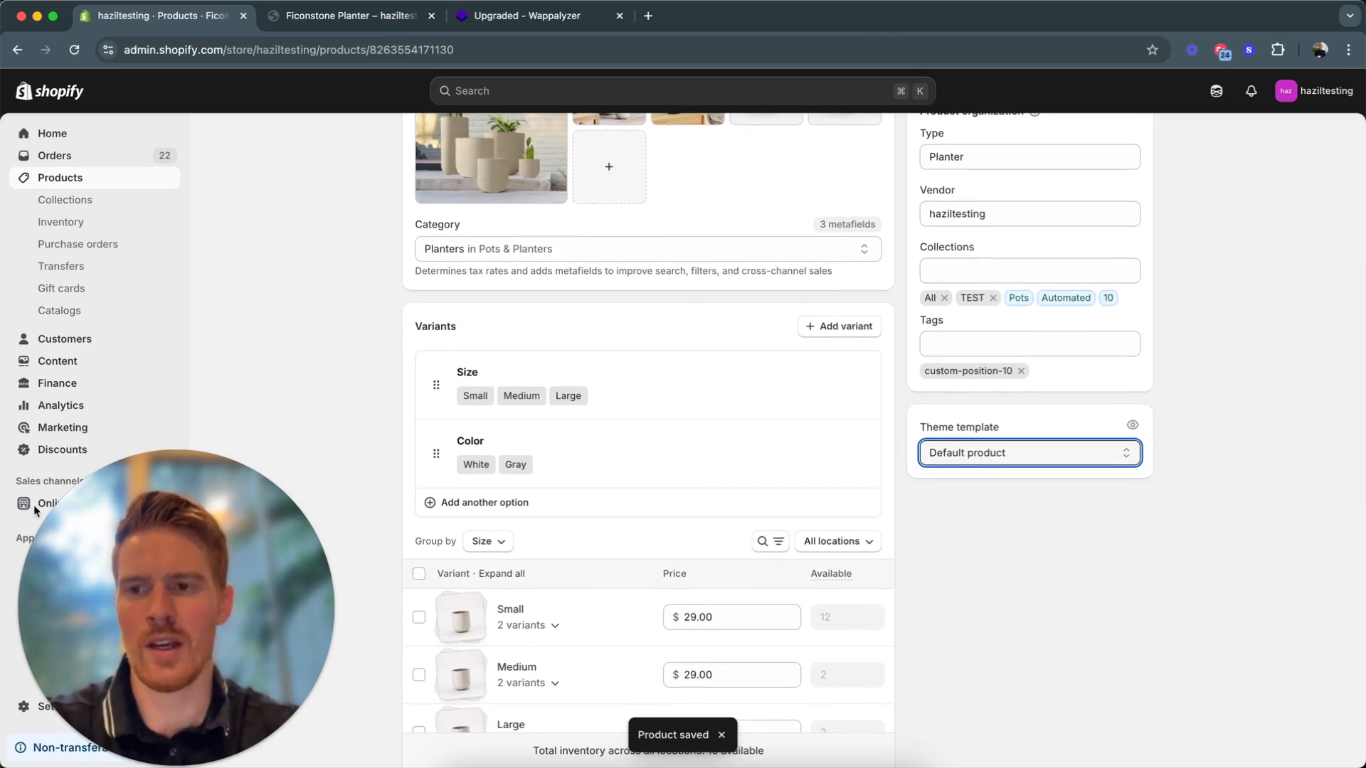
{"action": "left_click_drag", "start_coordinate": [89, 539], "coordinate": [1107, 518]}
{"action": "left_click", "coordinate": [69, 499]}
{"action": "left_click", "coordinate": [69, 499]}
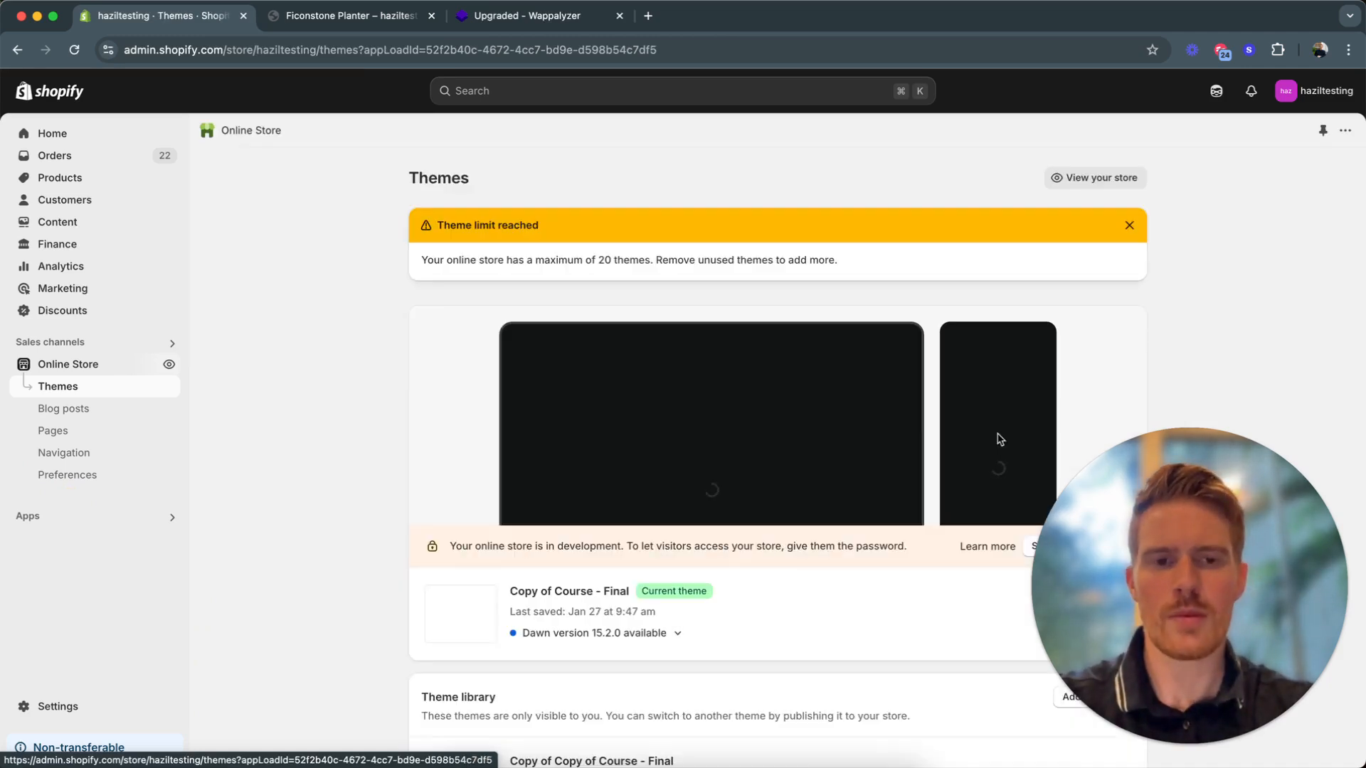
{"action": "scroll", "coordinate": [698, 567], "scroll_direction": "down", "scroll_amount": 3}
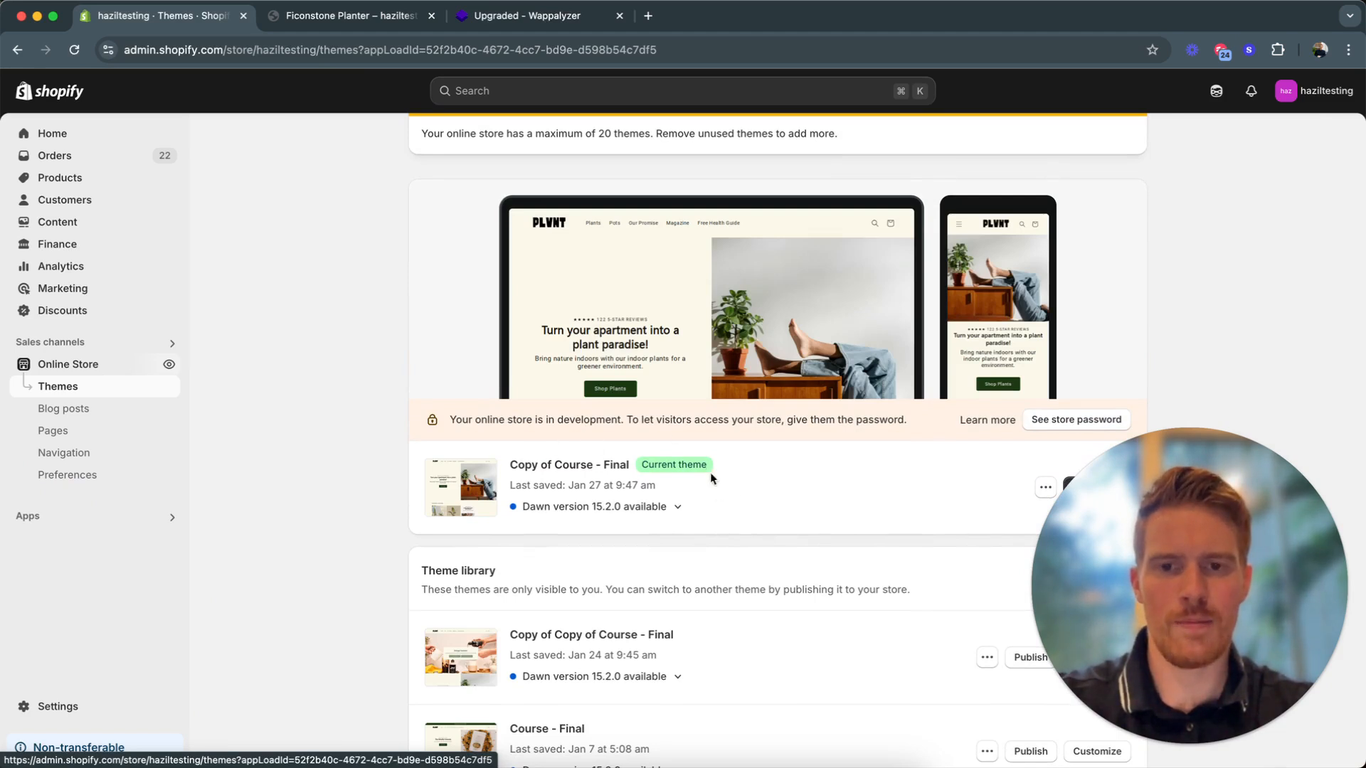
{"action": "scroll", "coordinate": [711, 497], "scroll_direction": "down", "scroll_amount": 2}
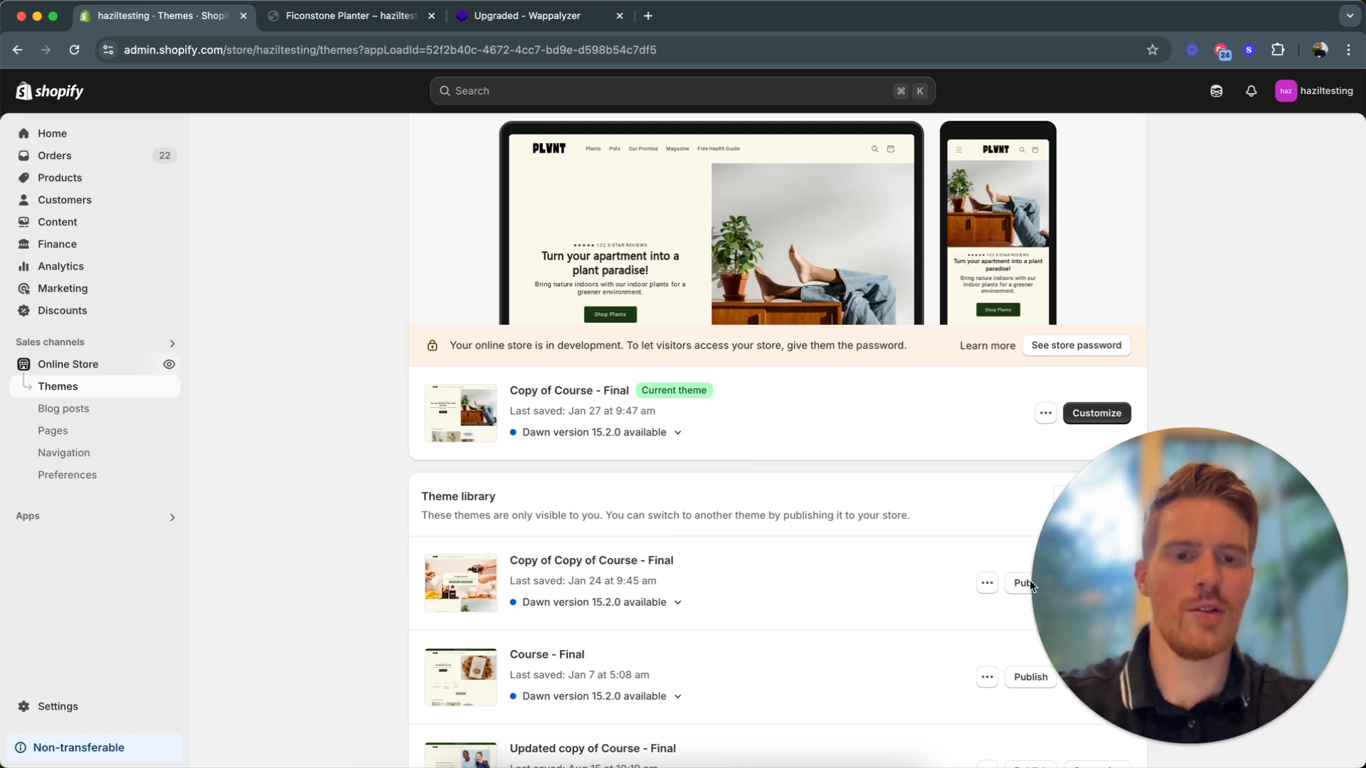
{"action": "left_click", "coordinate": [1220, 595]}
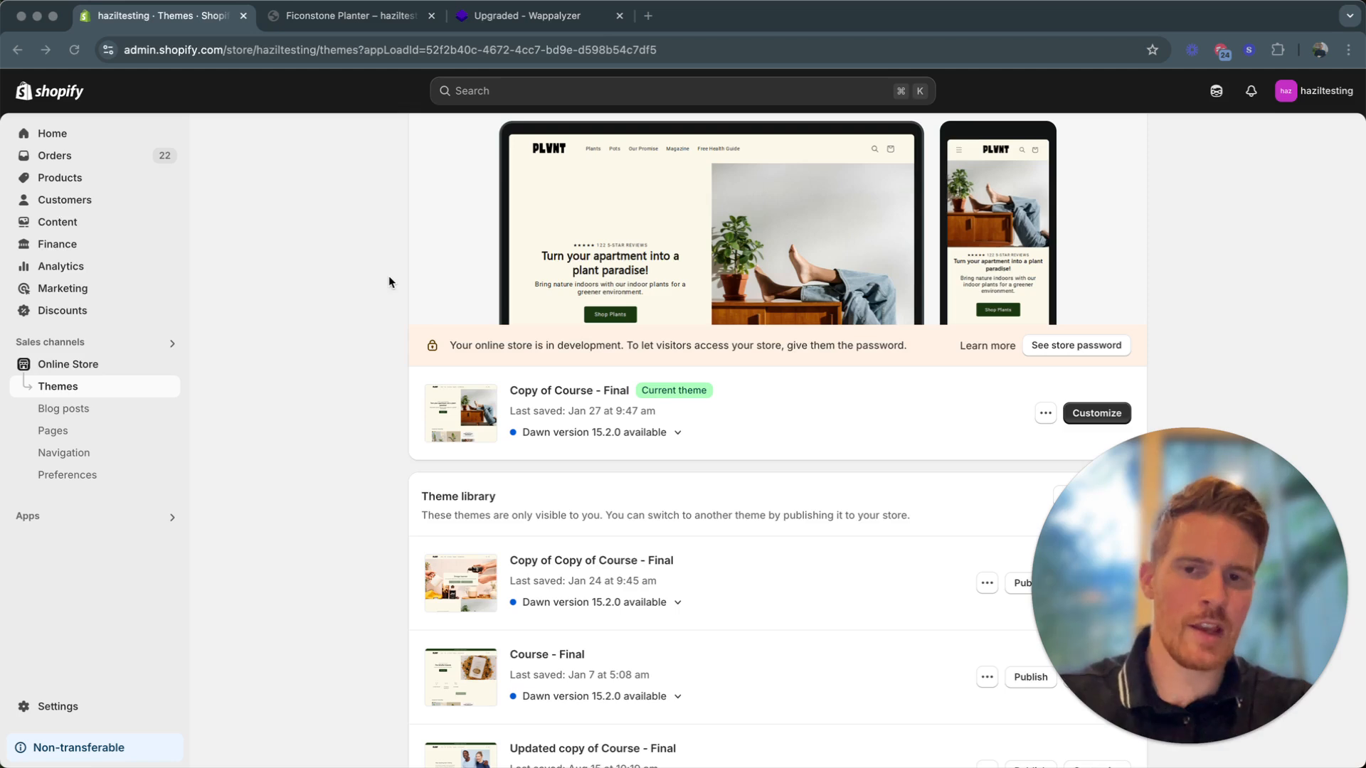
Step: Open the current theme for customization and view its plant product template in the preview
{"action": "left_click", "coordinate": [1096, 412]}
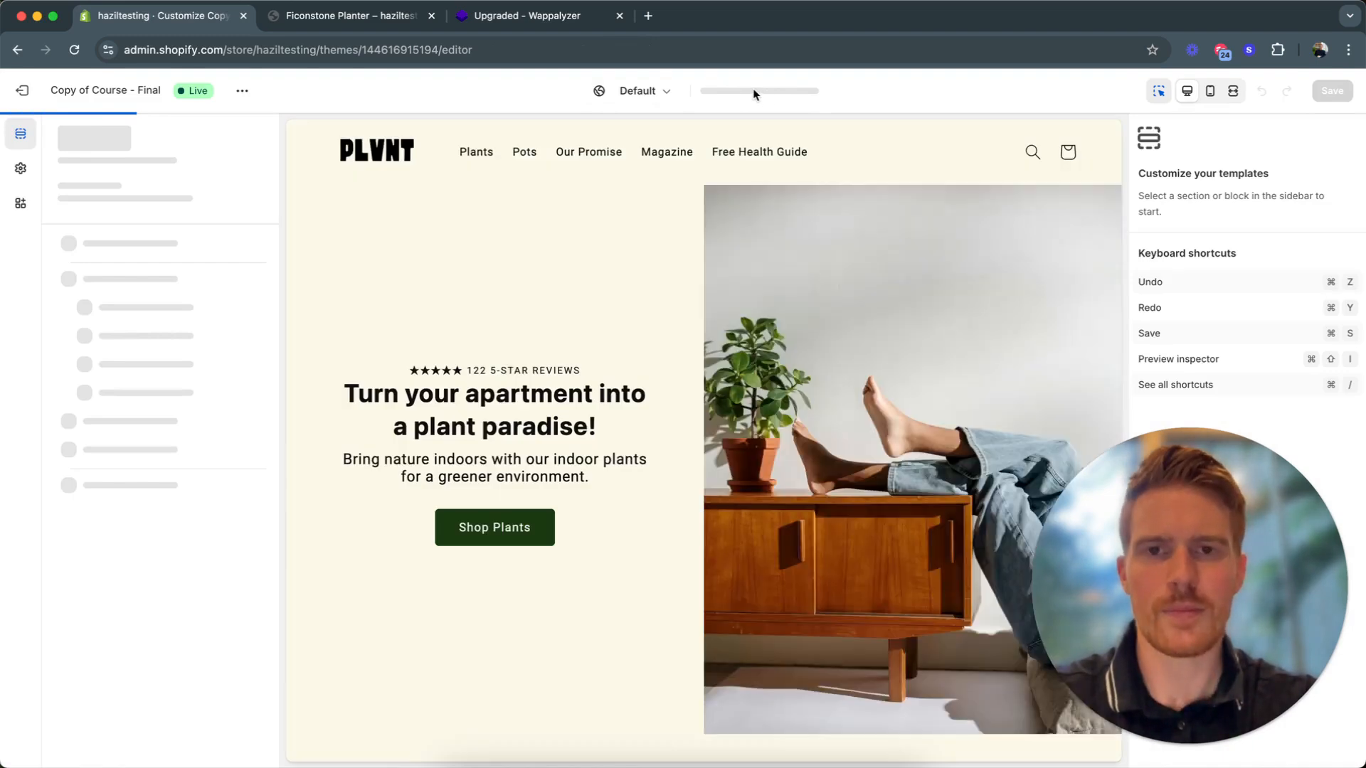
{"action": "left_click", "coordinate": [778, 92]}
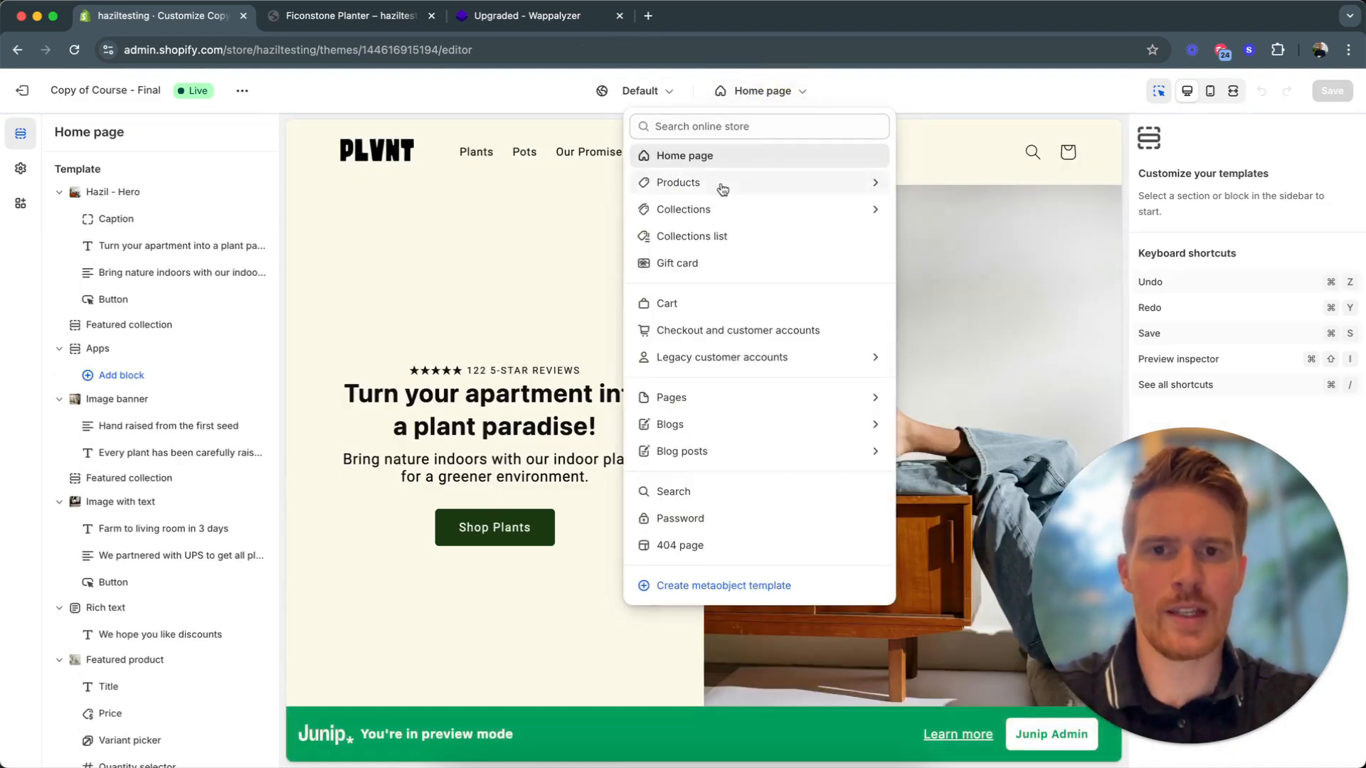
{"action": "left_click", "coordinate": [714, 184]}
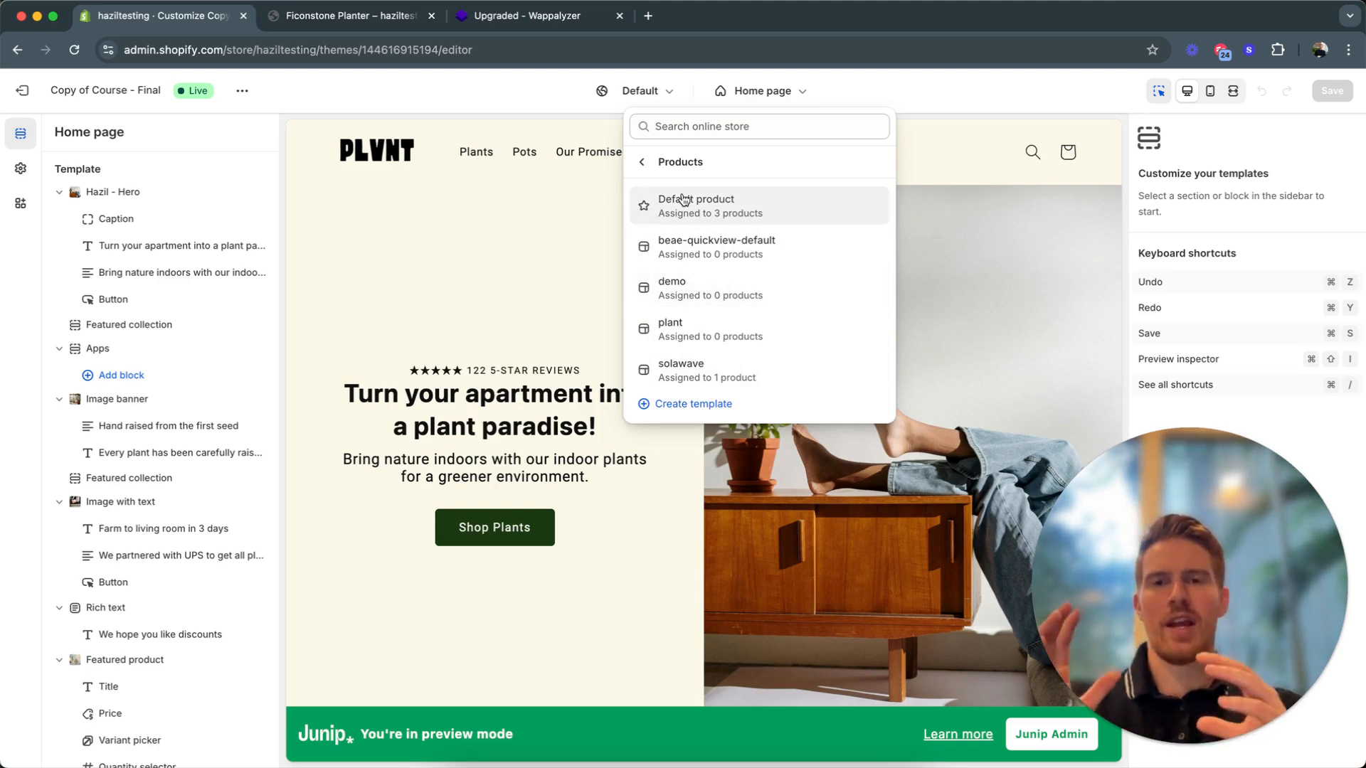
{"action": "left_click", "coordinate": [679, 349]}
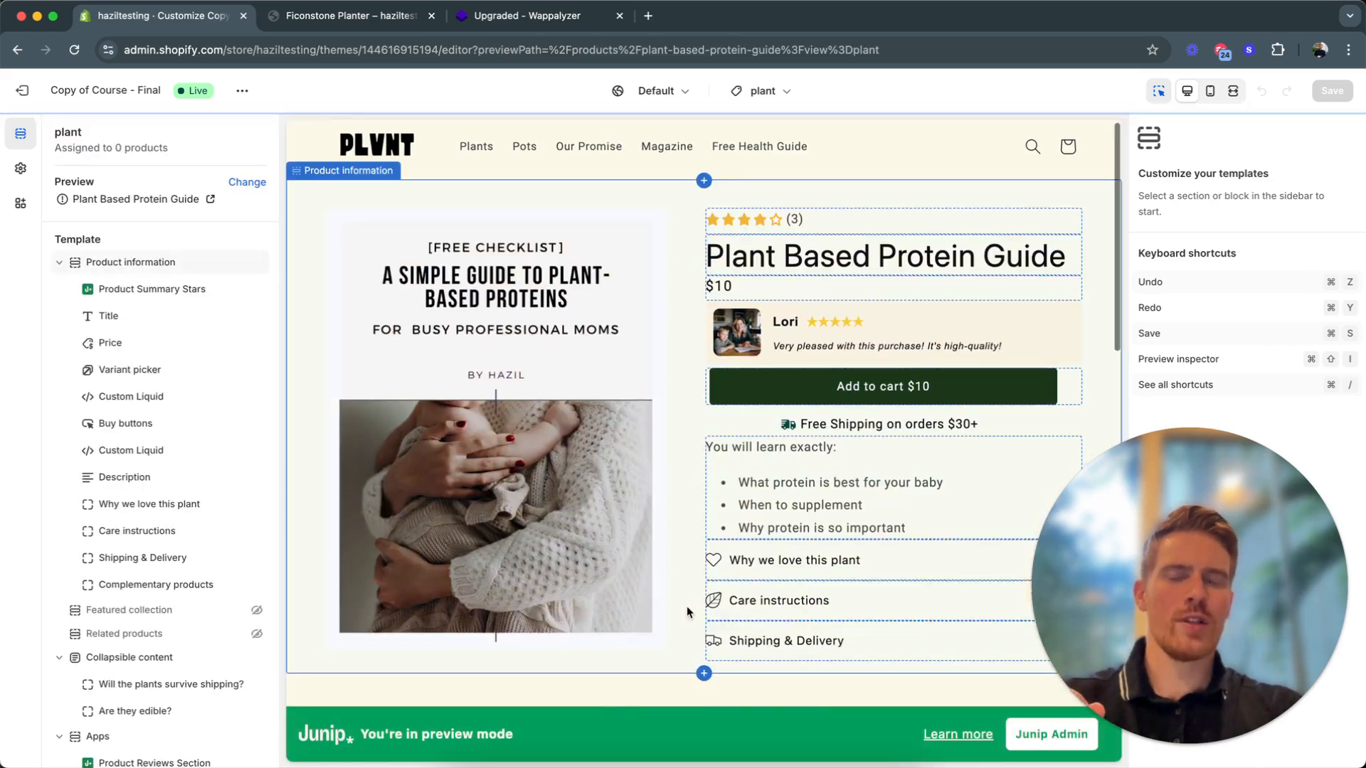
{"action": "scroll", "coordinate": [686, 606], "scroll_direction": "down", "scroll_amount": 1}
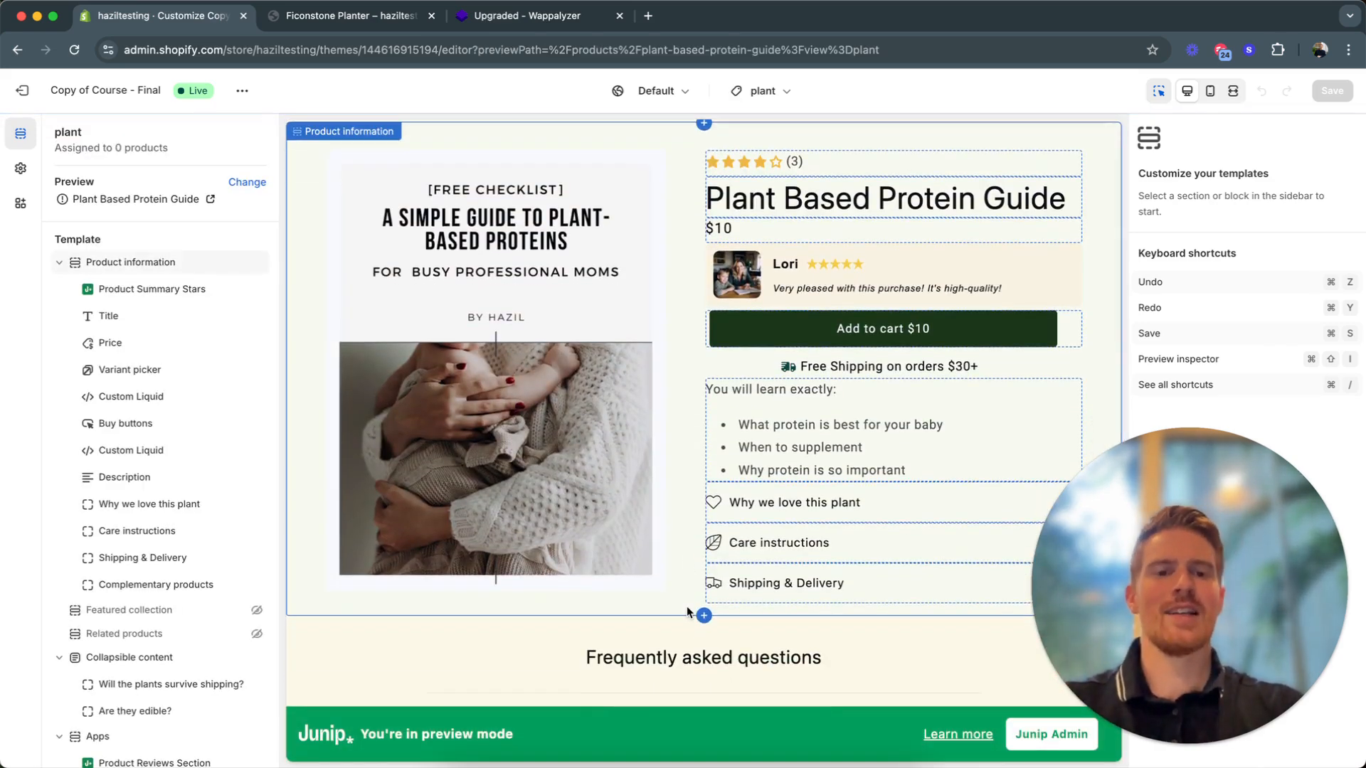
{"action": "scroll", "coordinate": [765, 400], "scroll_direction": "up", "scroll_amount": 1}
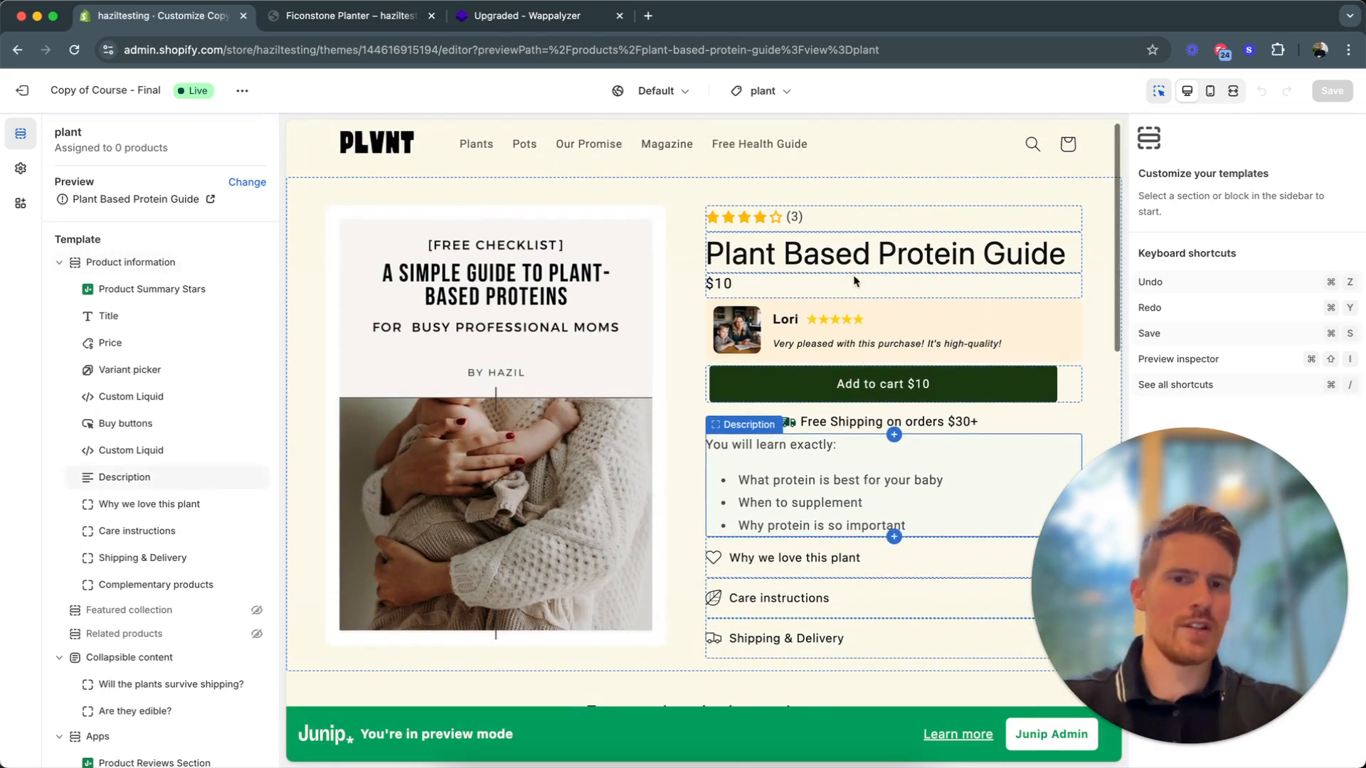